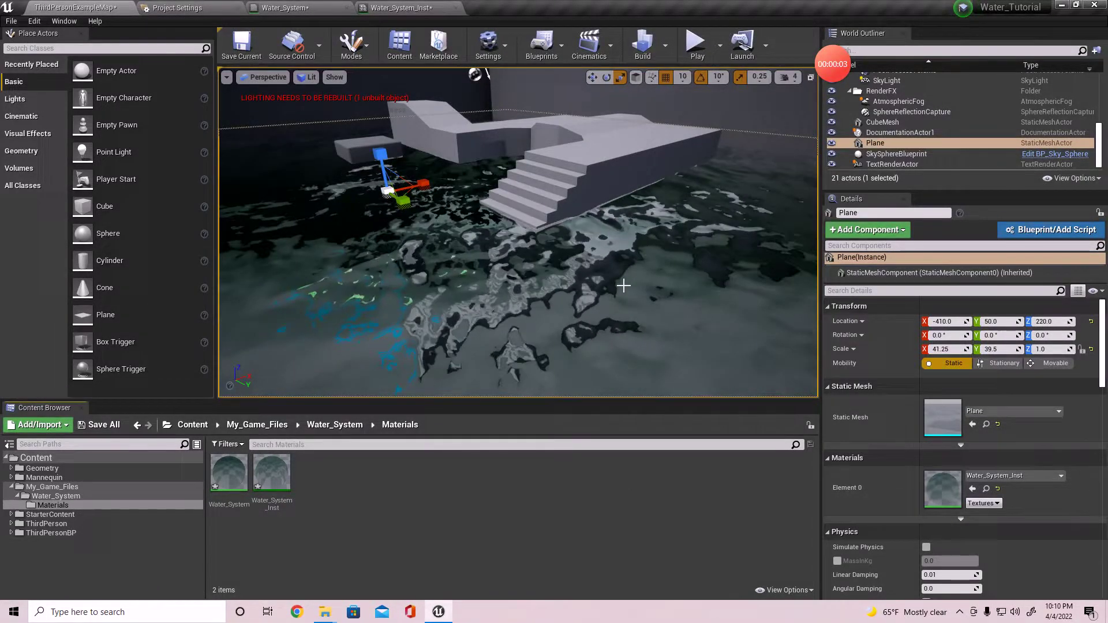
- Examine the water plane's surface and foam around the stairs, ramp and blocks from several angles
{"action": "right_click_drag", "start_coordinate": [623, 286], "coordinate": [600, 292]}
{"action": "key", "text": "d"}
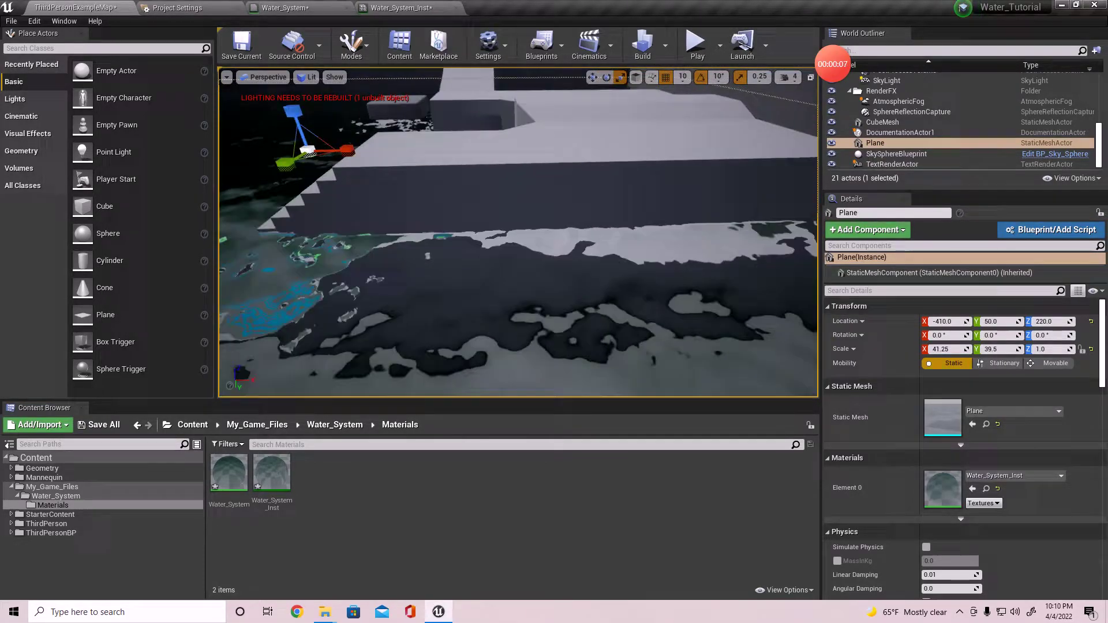
{"action": "left_click_drag", "start_coordinate": [583, 179], "coordinate": [529, 295]}
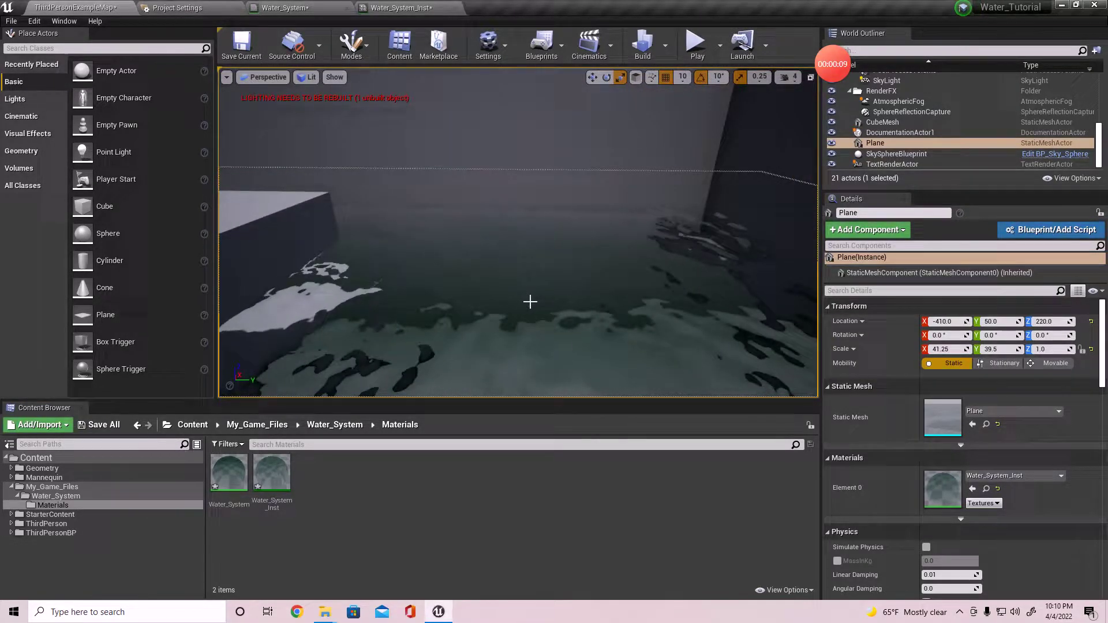
{"action": "right_click_drag", "start_coordinate": [535, 302], "coordinate": [450, 307]}
{"action": "left_click_drag", "start_coordinate": [497, 292], "coordinate": [475, 304]}
{"action": "right_click_drag", "start_coordinate": [636, 150], "coordinate": [496, 150]}
{"action": "right_click_drag", "start_coordinate": [681, 200], "coordinate": [750, 190]}
{"action": "mouse_move", "coordinate": [600, 193]}
{"action": "right_mouse_down"}
{"action": "mouse_move", "coordinate": [635, 193]}
{"action": "mouse_move", "coordinate": [603, 212]}
{"action": "right_mouse_up"}
{"action": "left_click_drag", "start_coordinate": [602, 212], "coordinate": [473, 266]}
{"action": "left_click_drag", "start_coordinate": [681, 262], "coordinate": [618, 268]}
{"action": "right_click_drag", "start_coordinate": [715, 242], "coordinate": [642, 208]}
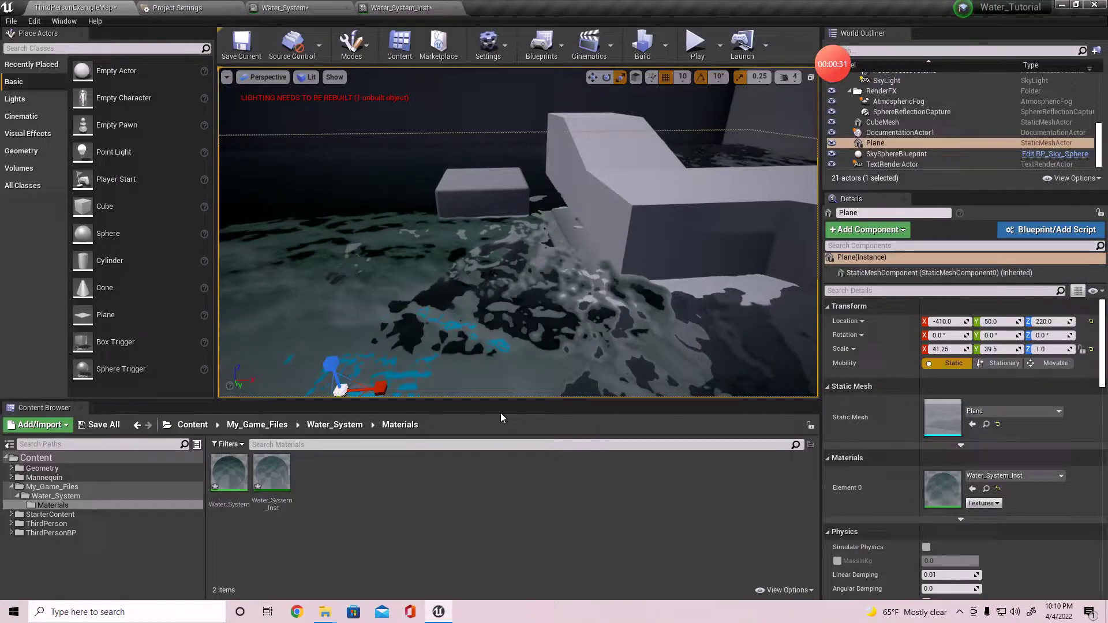
- Create a new material named Test in the Materials folder
{"action": "right_click", "coordinate": [361, 481]}
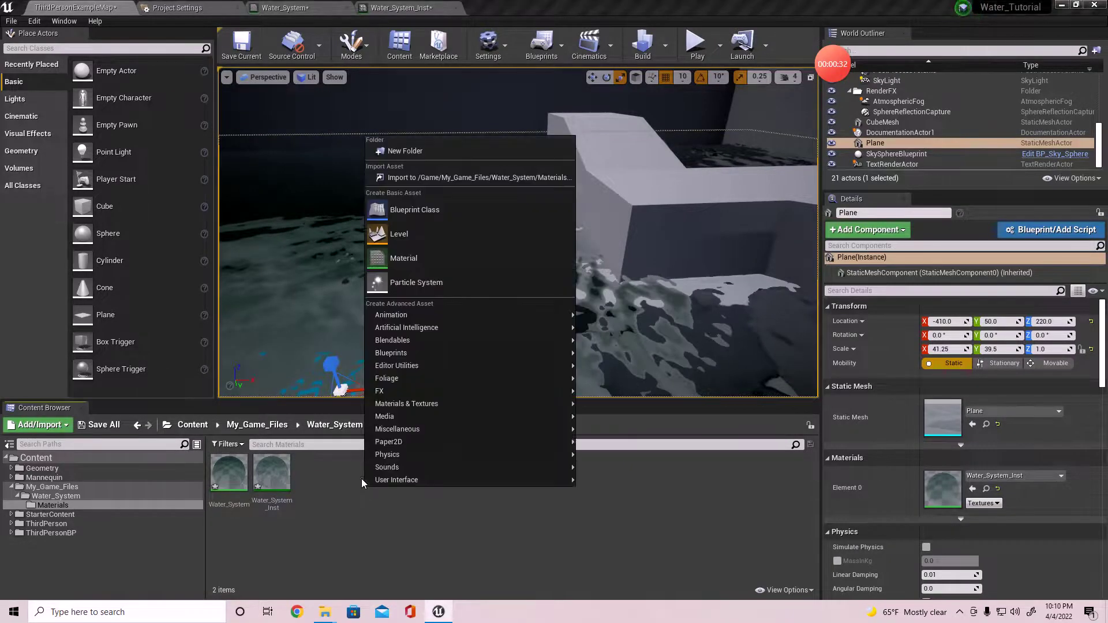
{"action": "left_click", "coordinate": [428, 261]}
{"action": "type", "text": "T"}
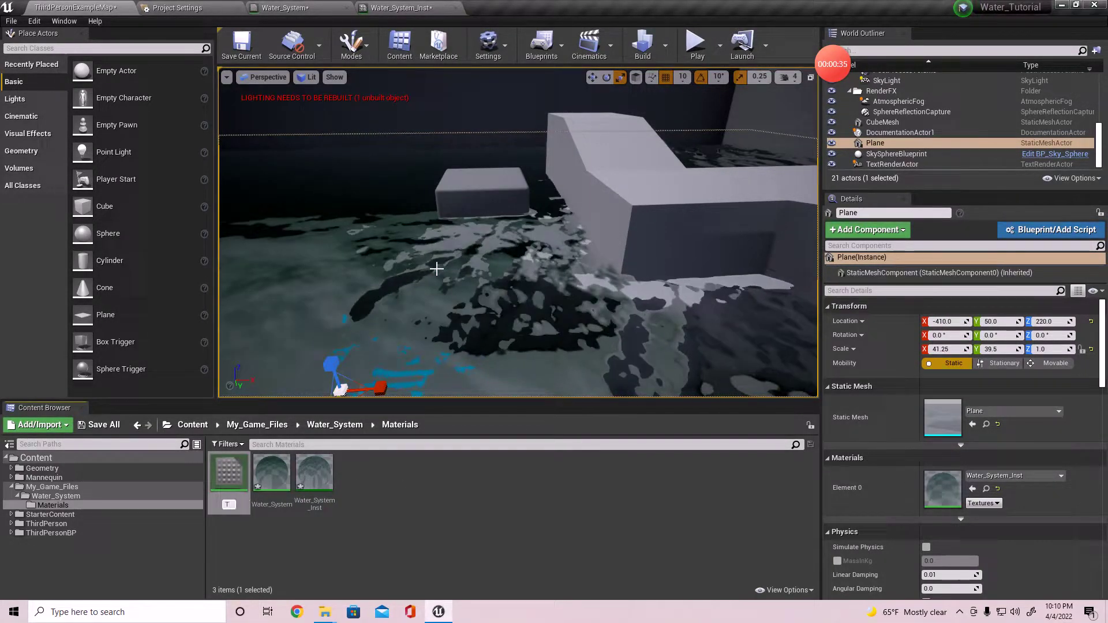
{"action": "type", "text": "est"}
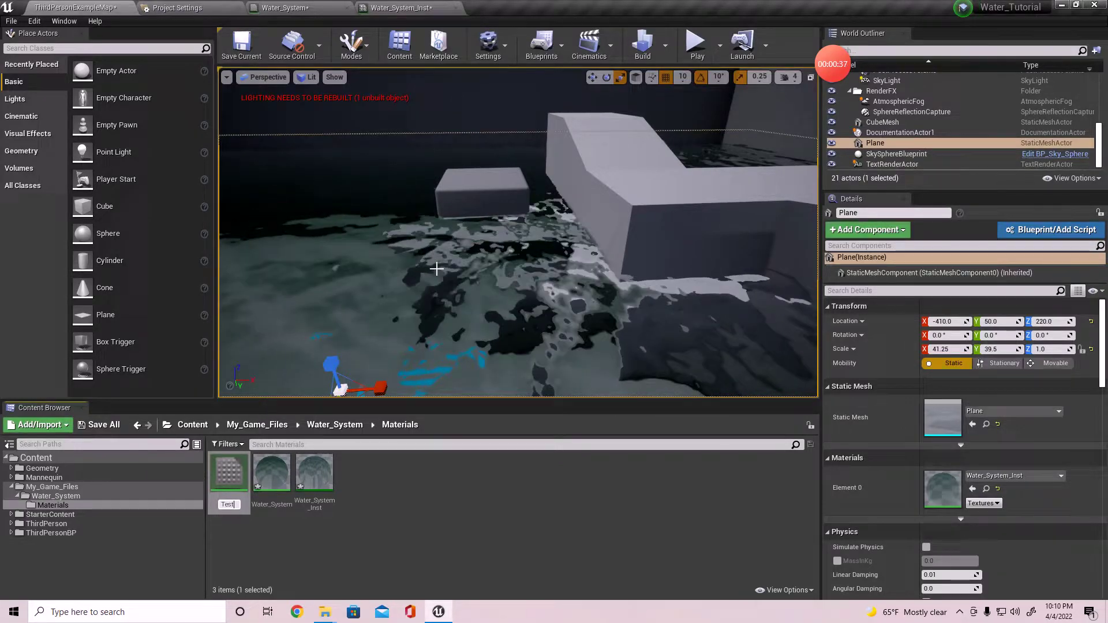
{"action": "key", "text": "Return"}
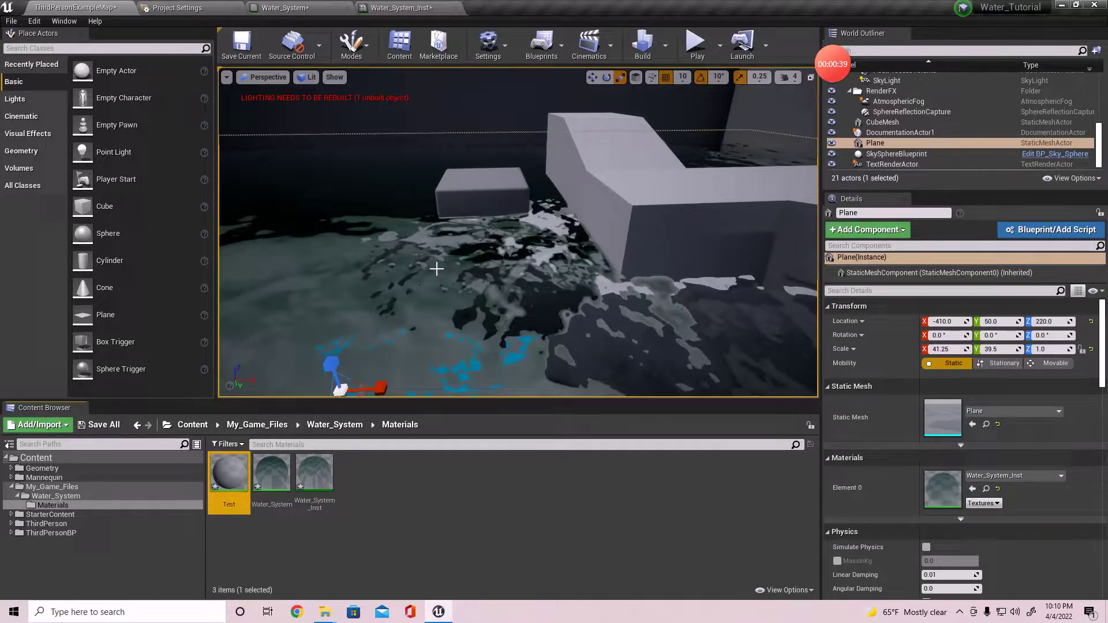
- Create the material instance Test_Inst from the Test material and apply it to the water plane in the level
{"action": "right_click", "coordinate": [248, 479]}
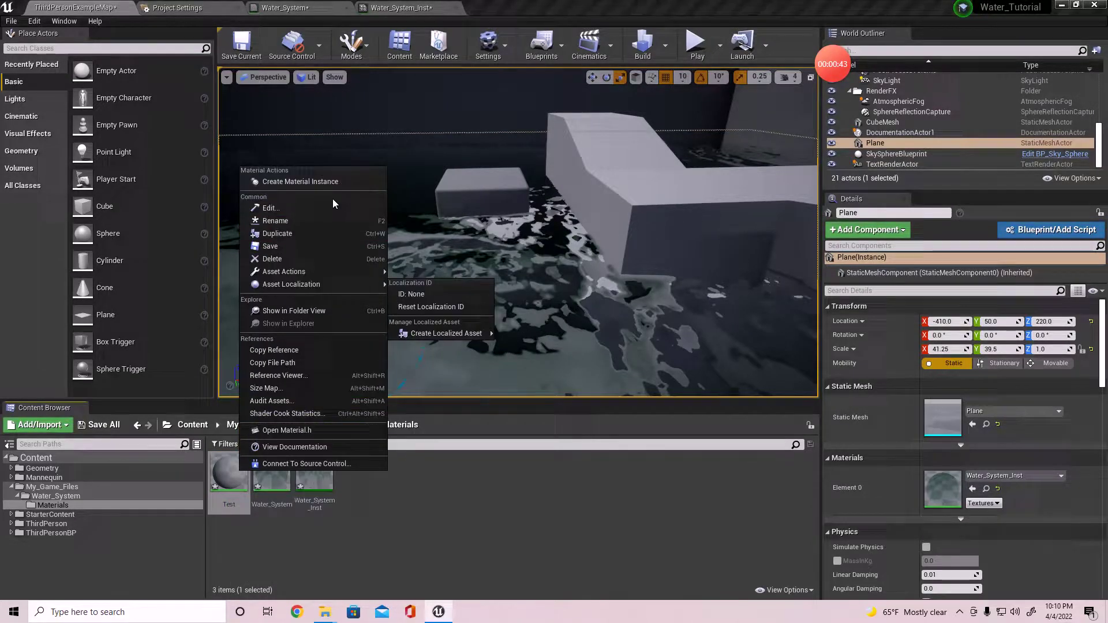
{"action": "left_click", "coordinate": [306, 514]}
{"action": "key", "text": "Return"}
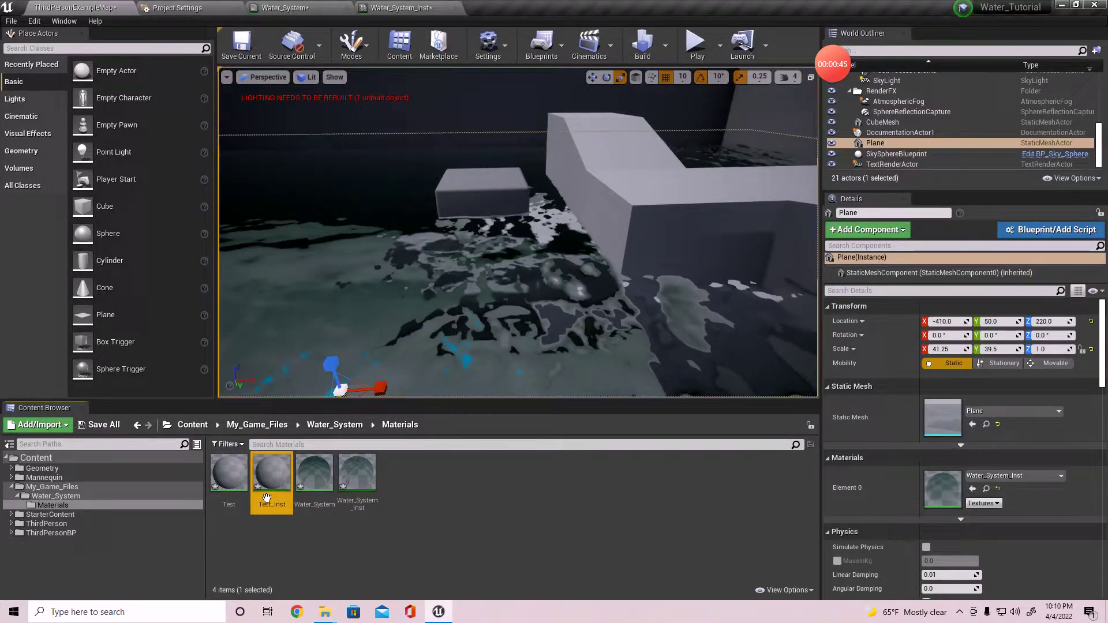
{"action": "left_click", "coordinate": [272, 473]}
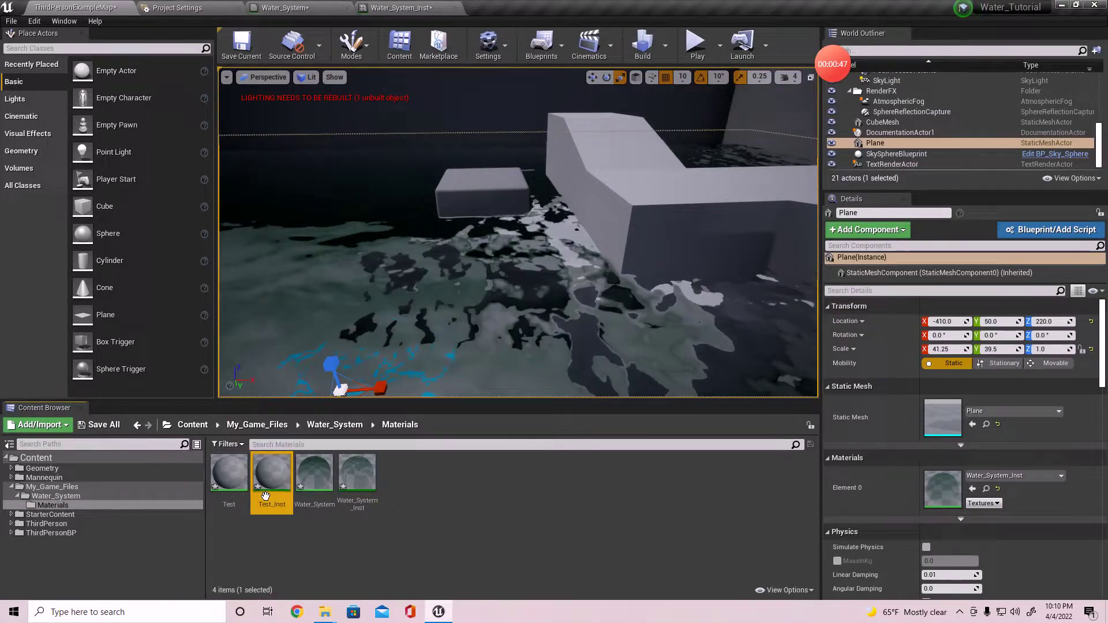
{"action": "left_click_drag", "start_coordinate": [272, 473], "coordinate": [388, 314]}
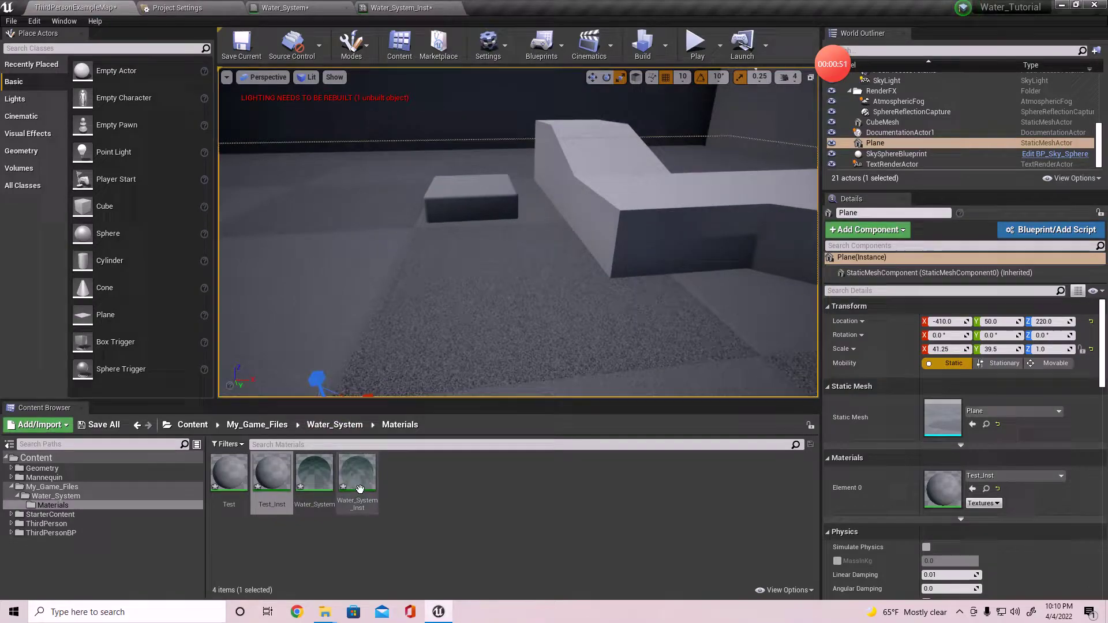
- Open the Test material for editing and make free space in the graph beside its output node
{"action": "right_click_drag", "start_coordinate": [465, 304], "coordinate": [531, 306]}
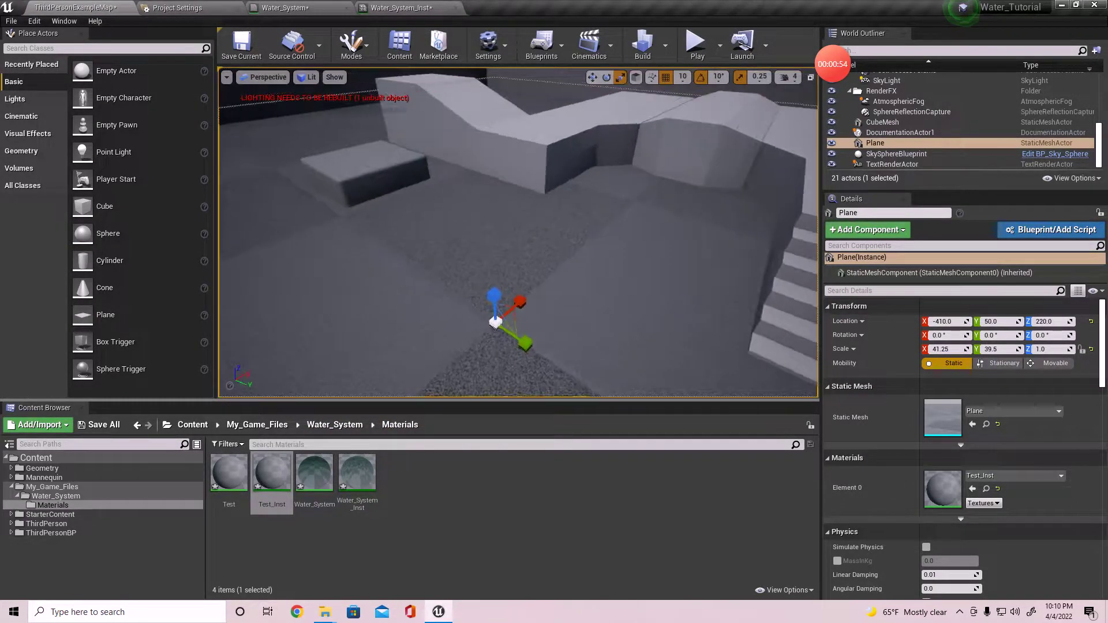
{"action": "double_click", "coordinate": [258, 486]}
{"action": "right_click_drag", "start_coordinate": [505, 343], "coordinate": [569, 246]}
{"action": "right_click_drag", "start_coordinate": [520, 205], "coordinate": [565, 235]}
{"action": "right_click_drag", "start_coordinate": [427, 154], "coordinate": [455, 218]}
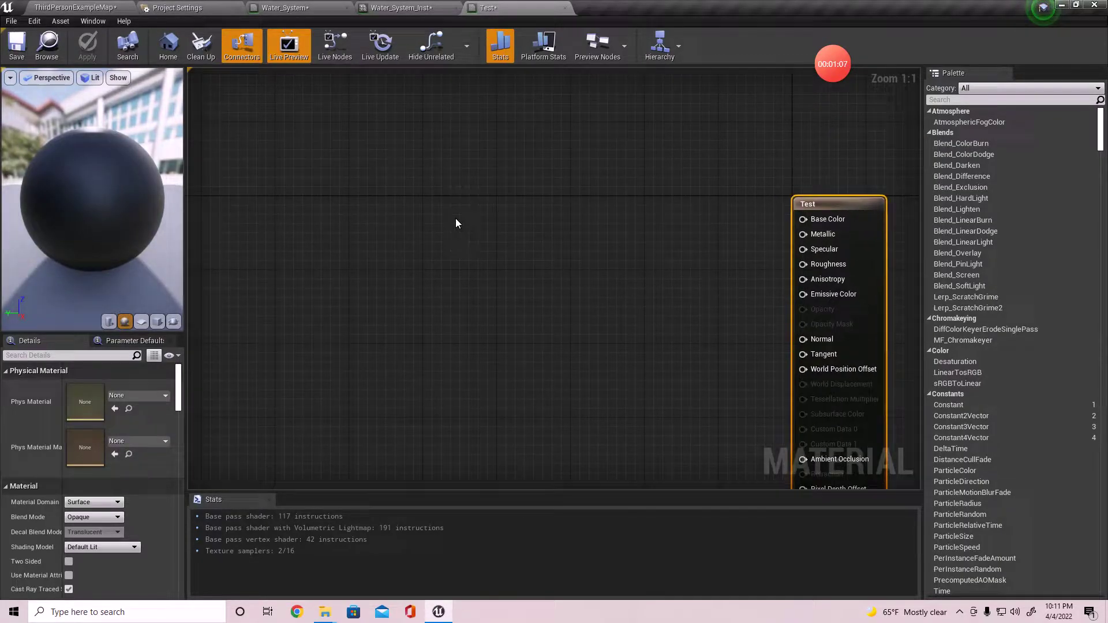
- Add a DistanceToNearestSurface node to the Test material graph
{"action": "right_click_drag", "start_coordinate": [383, 203], "coordinate": [386, 205]}
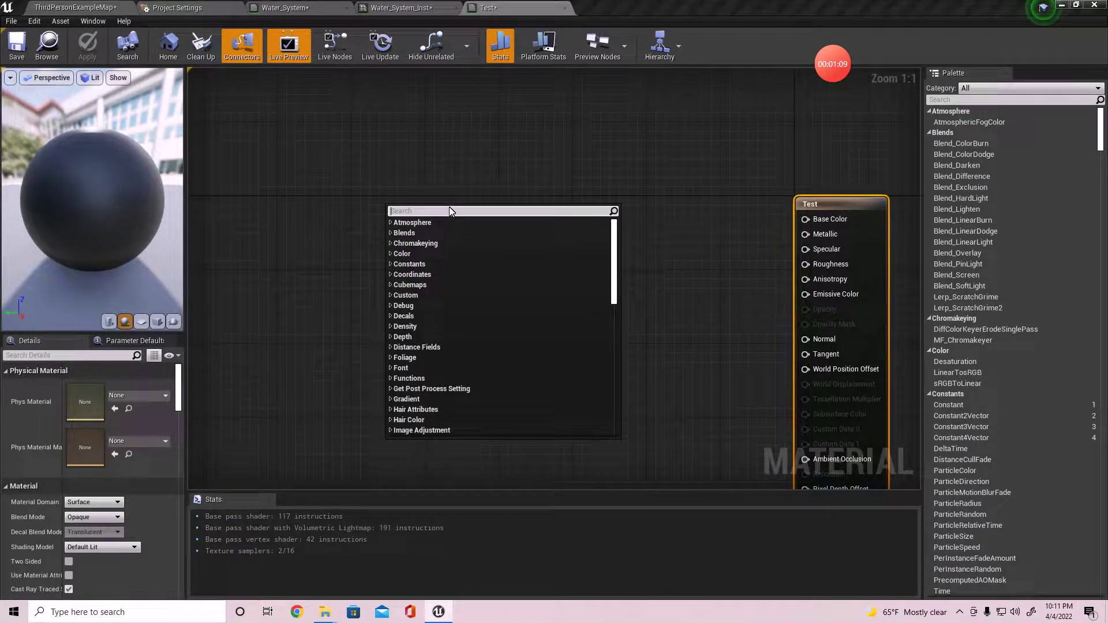
{"action": "type", "text": "dist"}
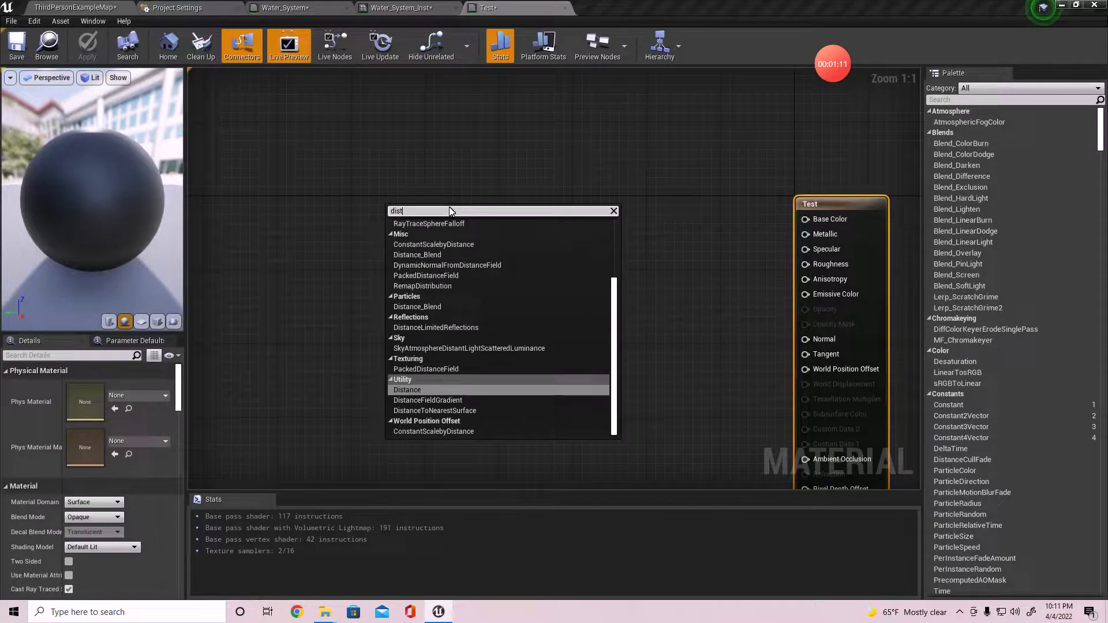
{"action": "type", "text": "ance field"}
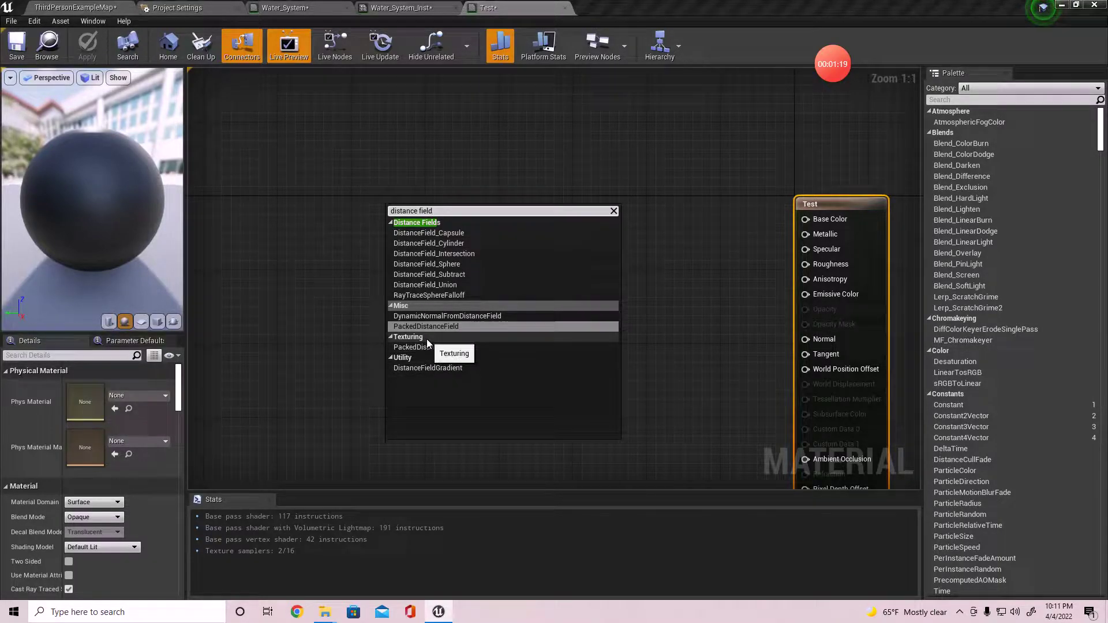
{"action": "key", "text": "BackSpace"}
{"action": "key", "text": "BackSpace"}
{"action": "key", "text": "BackSpace"}
{"action": "key", "text": "BackSpace"}
{"action": "key", "text": "BackSpace"}
{"action": "key", "text": "BackSpace"}
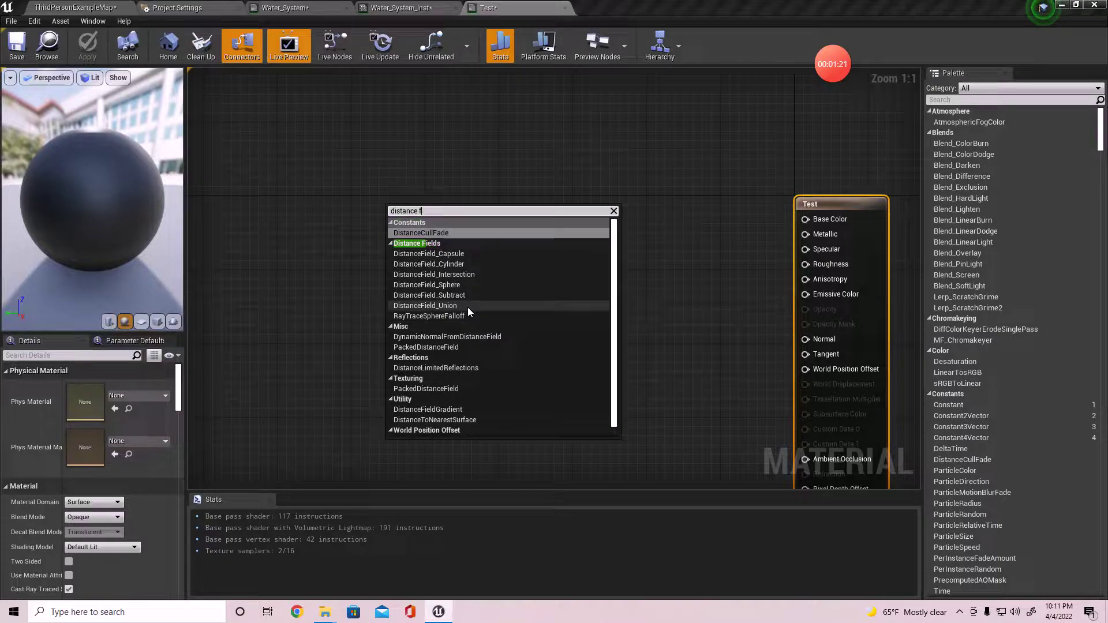
{"action": "type", "text": "to "}
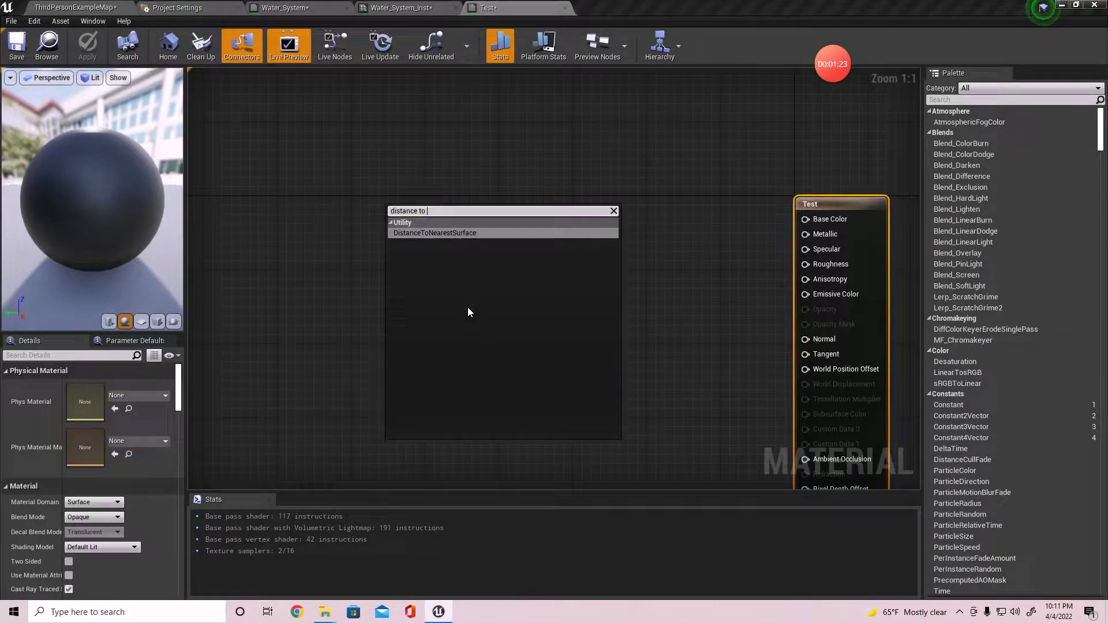
{"action": "type", "text": "nearest"}
{"action": "left_click", "coordinate": [428, 232]}
- Move the DistanceToNearestSurface node farther away from the material output node to leave room for more nodes
{"action": "right_click_drag", "start_coordinate": [467, 250], "coordinate": [550, 310]}
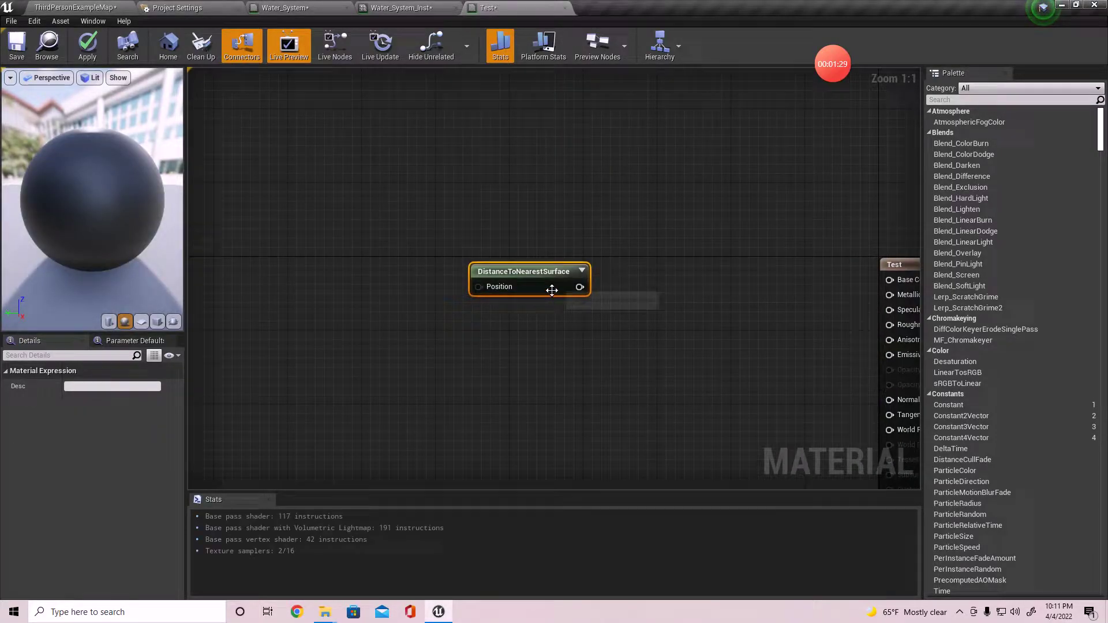
{"action": "left_click_drag", "start_coordinate": [533, 288], "coordinate": [268, 273]}
{"action": "right_click_drag", "start_coordinate": [324, 308], "coordinate": [436, 356]}
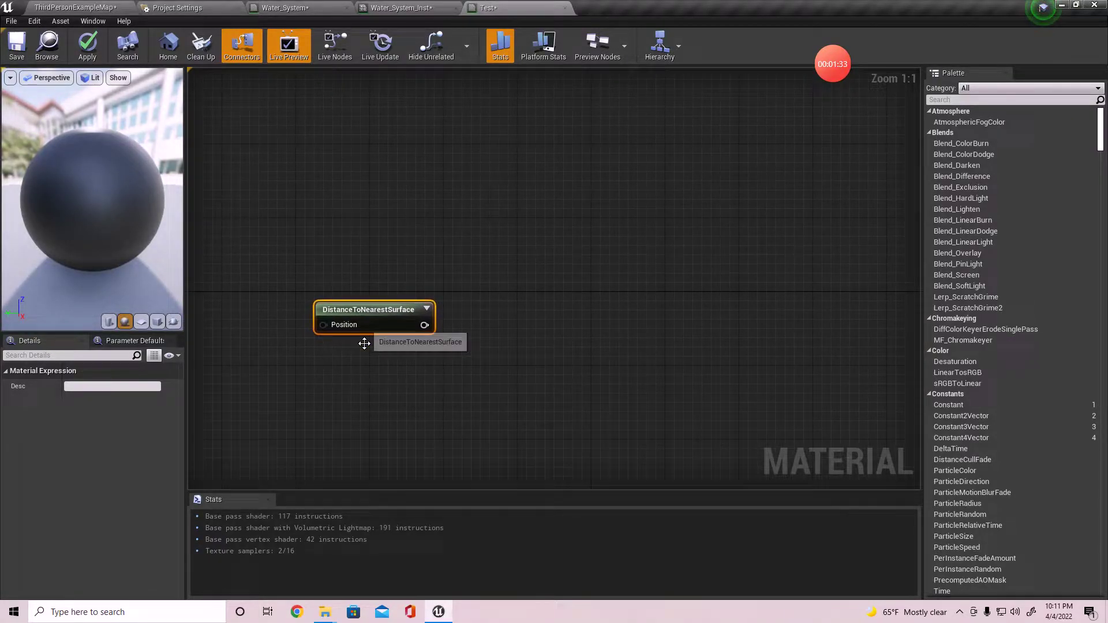
{"action": "left_click_drag", "start_coordinate": [376, 320], "coordinate": [358, 313]}
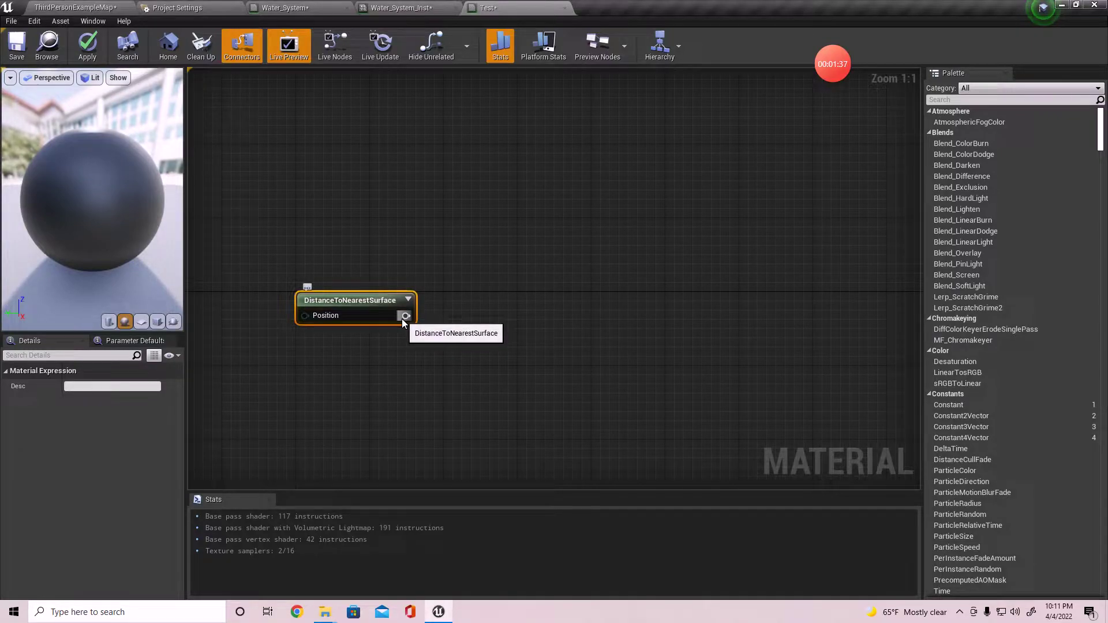
- Add a Divide node with DistanceToNearestSurface feeding its A input, and place it close beside that node
{"action": "left_click_drag", "start_coordinate": [403, 319], "coordinate": [469, 358]}
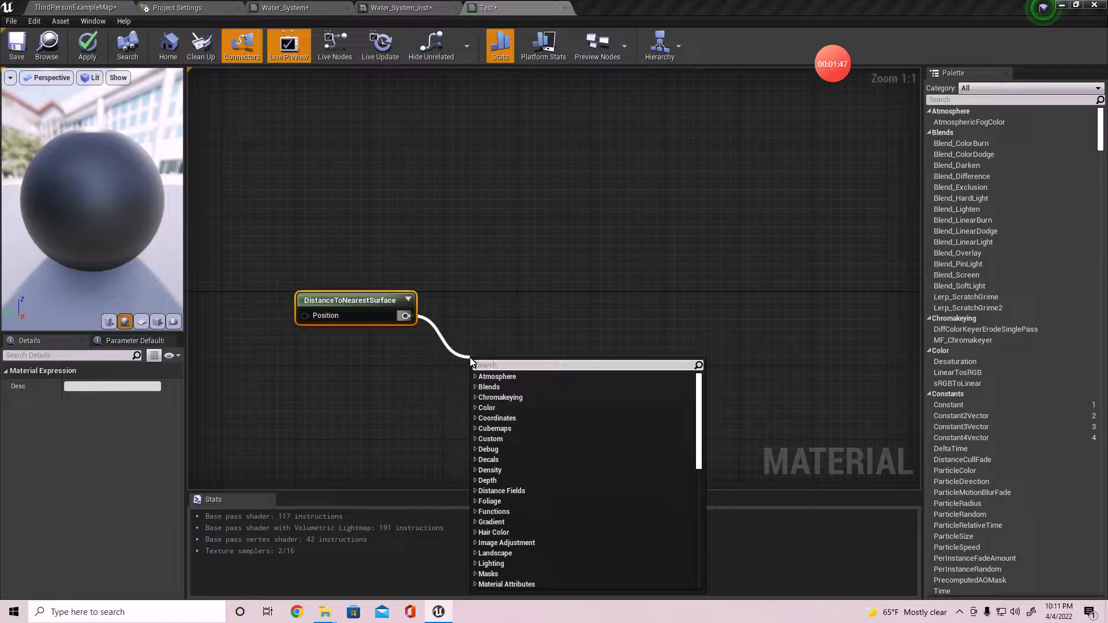
{"action": "type", "text": "divdie"}
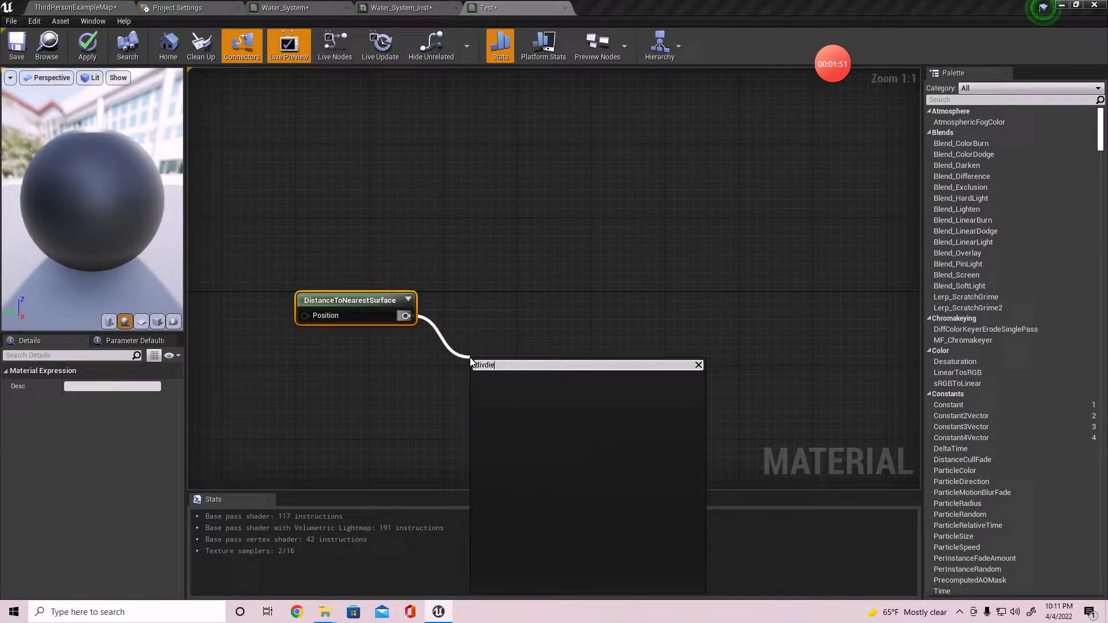
{"action": "key", "text": "BackSpace"}
{"action": "key", "text": "BackSpace"}
{"action": "key", "text": "Return"}
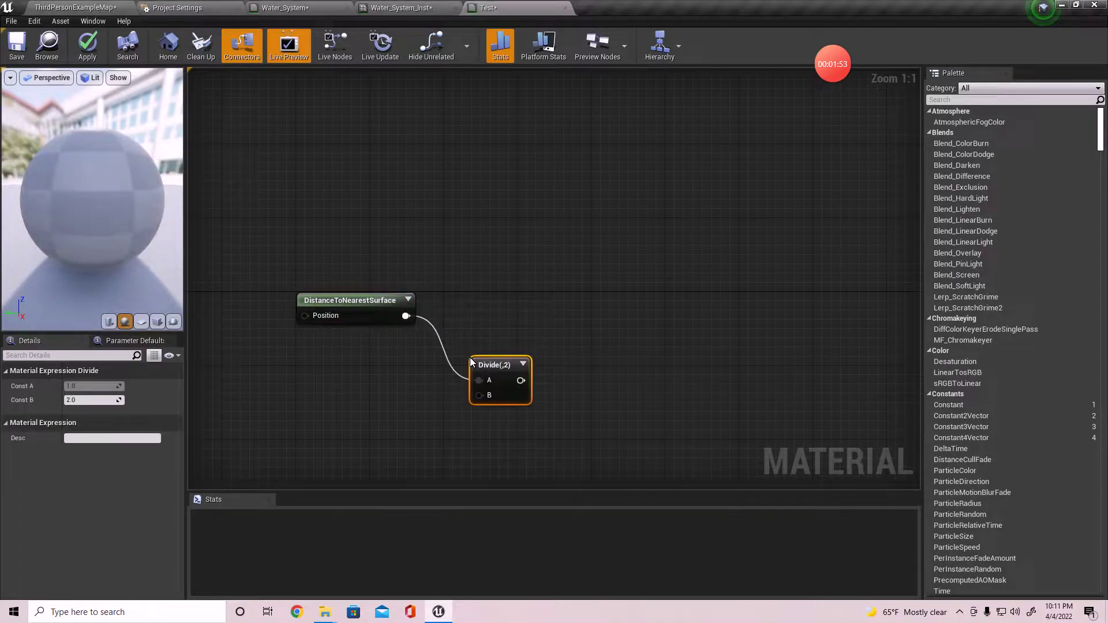
{"action": "left_click_drag", "start_coordinate": [486, 375], "coordinate": [468, 328]}
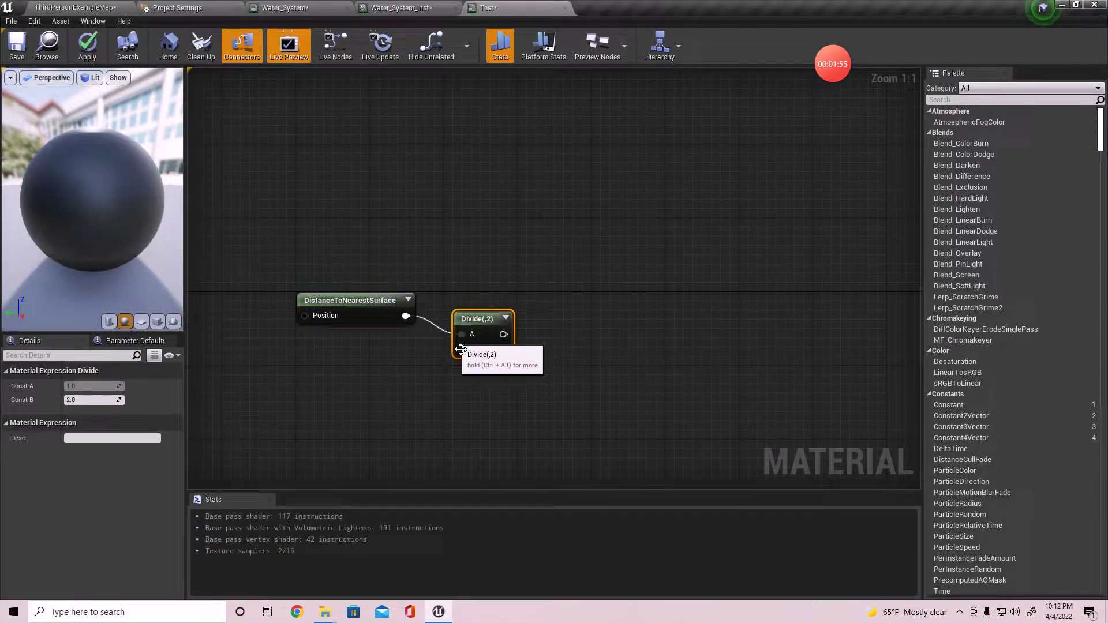
- Promote the Divide node's B input to a parameter named Shoreline_Scale and place it below DistanceToNearestSurface
{"action": "right_click", "coordinate": [461, 349]}
{"action": "left_click", "coordinate": [483, 365]}
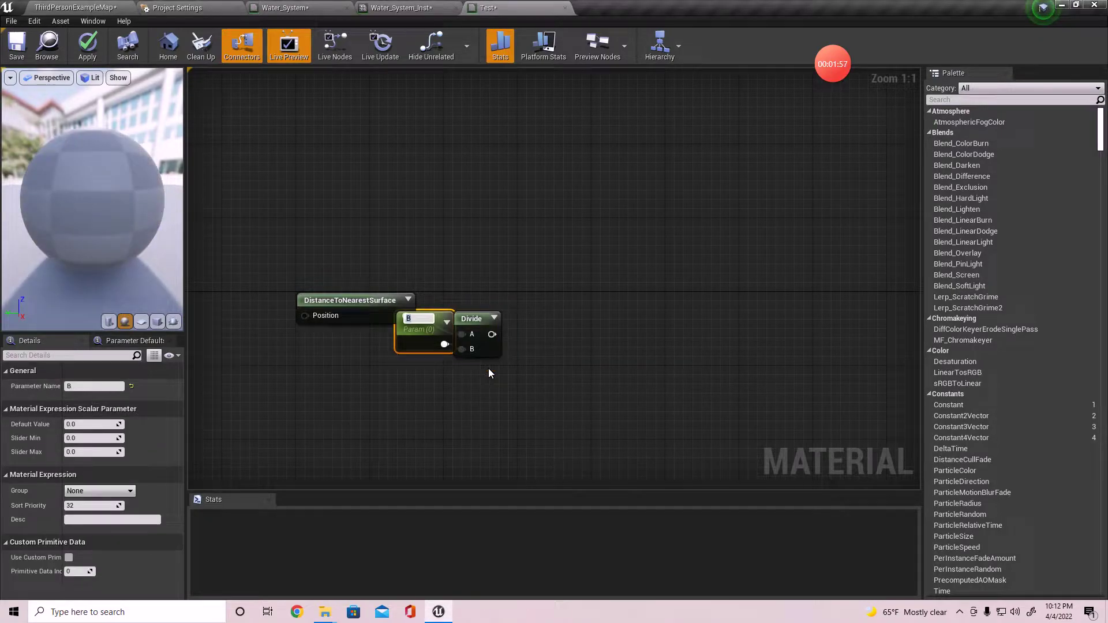
{"action": "type", "text": "S"}
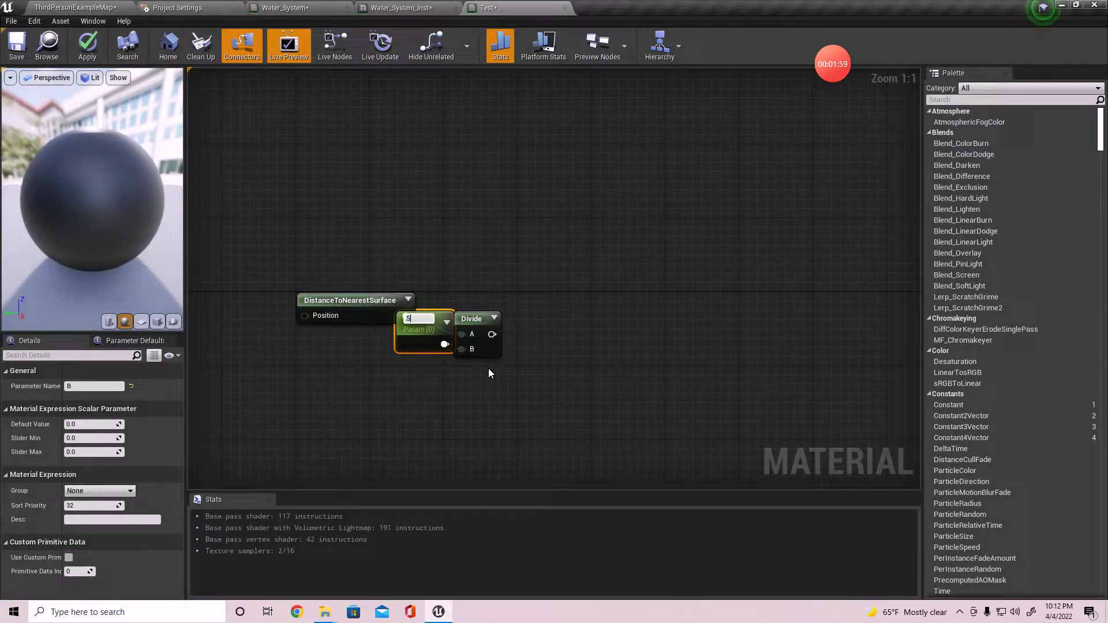
{"action": "type", "text": "horeline_S"}
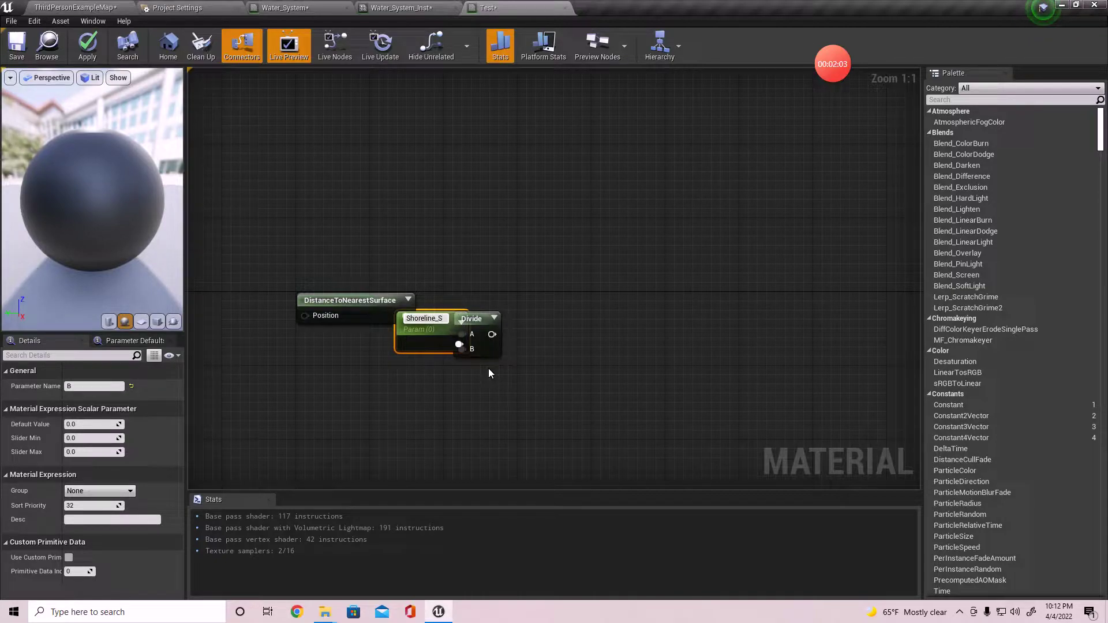
{"action": "type", "text": "cale"}
{"action": "key", "text": "Return"}
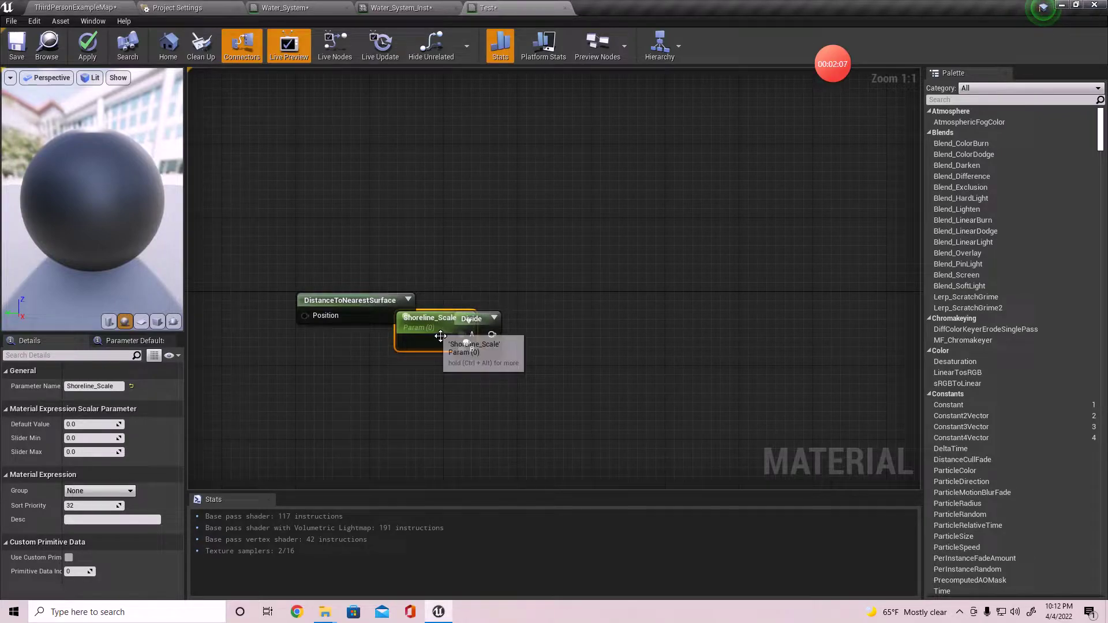
{"action": "left_click_drag", "start_coordinate": [441, 336], "coordinate": [338, 352]}
- Set the Shoreline_Scale parameter's default value to 100
{"action": "left_click", "coordinate": [96, 430]}
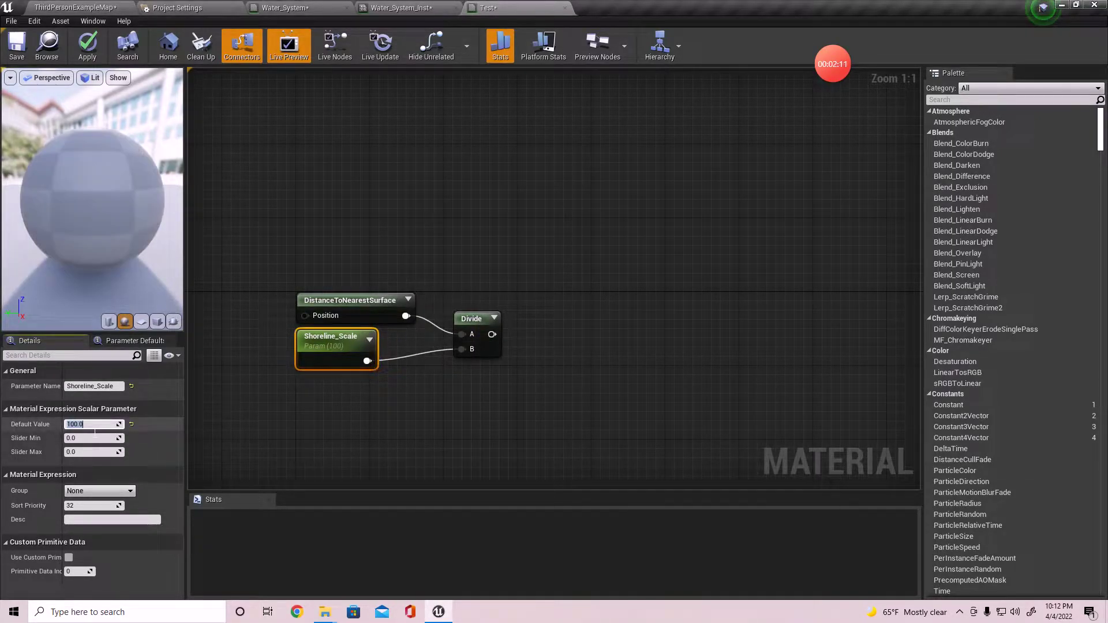
{"action": "type", "text": "100"}
{"action": "key", "text": "Return"}
- Add a Saturate node fed by the Divide node's output
{"action": "right_click_drag", "start_coordinate": [427, 367], "coordinate": [346, 386]}
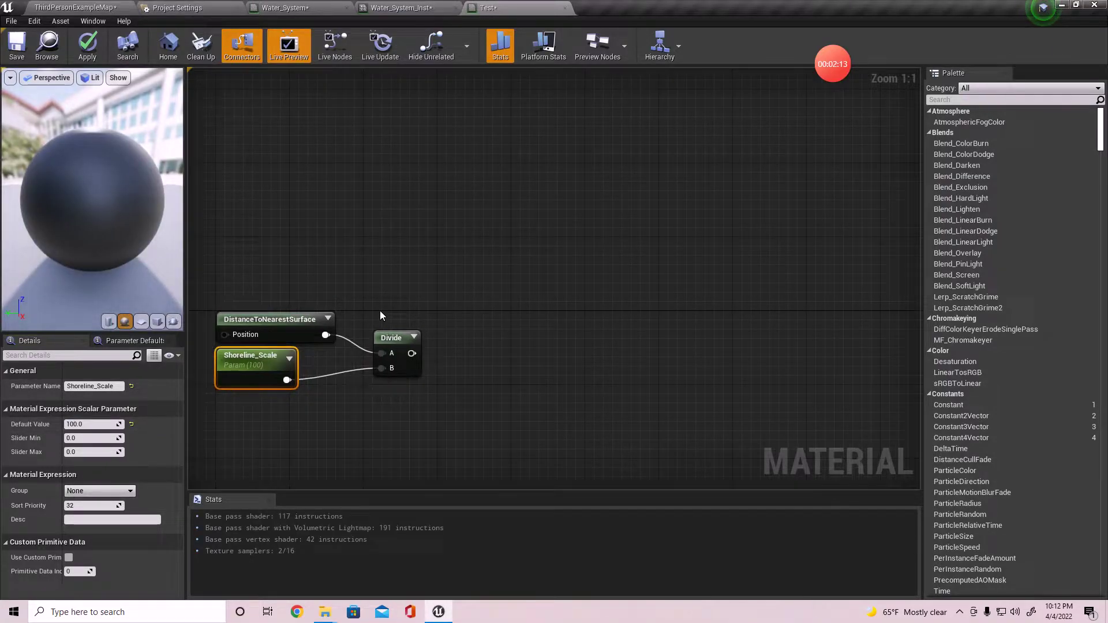
{"action": "left_click", "coordinate": [398, 342]}
{"action": "right_click_drag", "start_coordinate": [426, 320], "coordinate": [404, 324]}
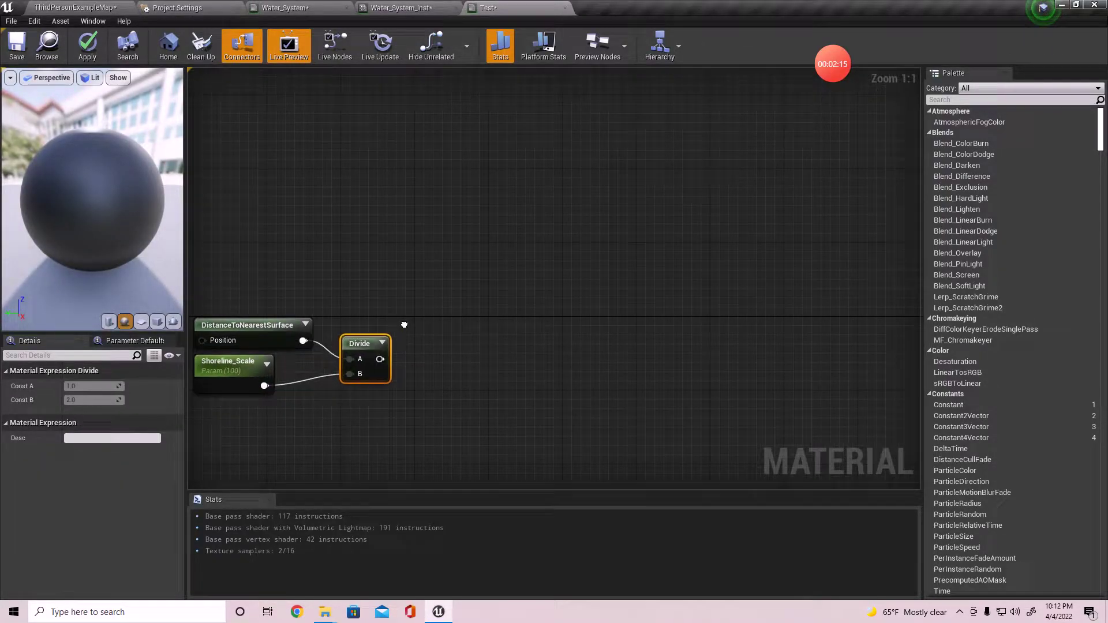
{"action": "right_click_drag", "start_coordinate": [397, 365], "coordinate": [458, 345]}
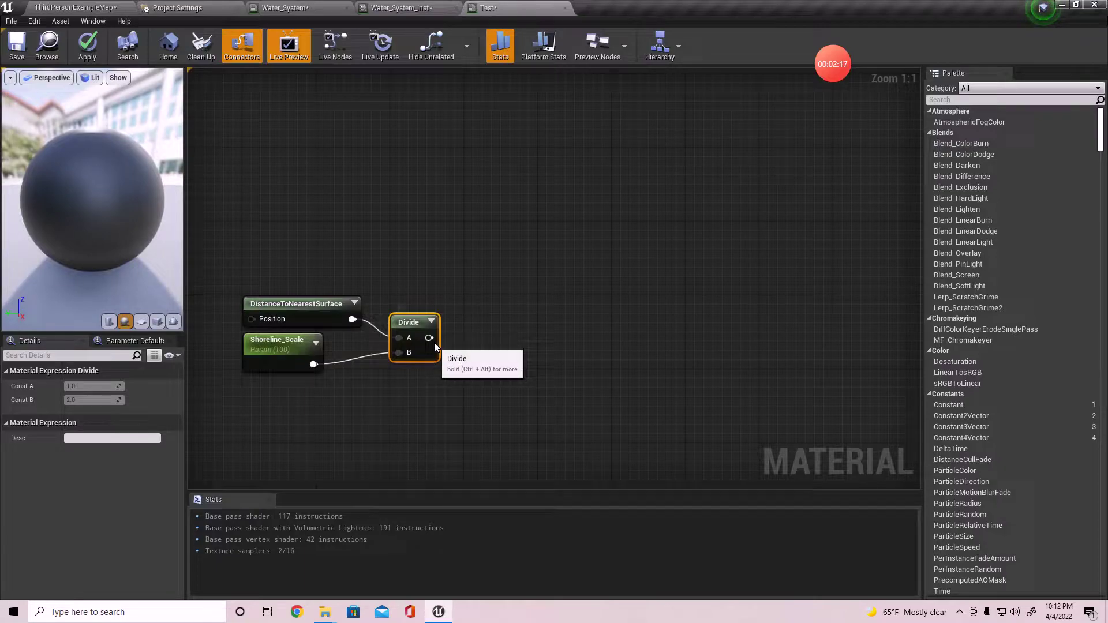
{"action": "left_click_drag", "start_coordinate": [429, 338], "coordinate": [520, 343]}
{"action": "type", "text": "saturate"}
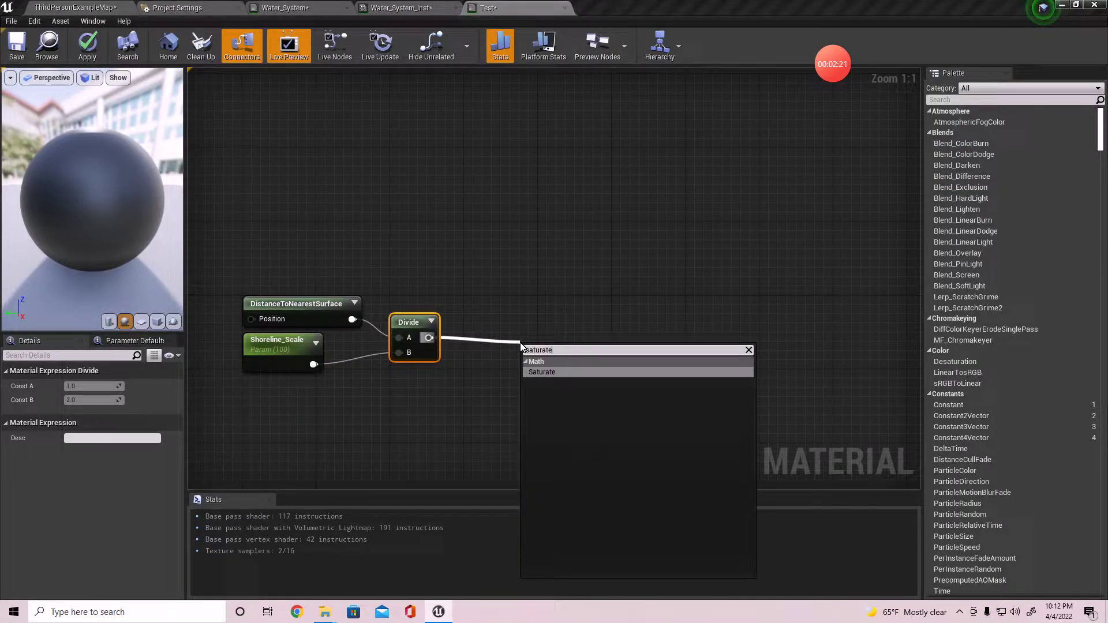
{"action": "key", "text": "Return"}
{"action": "left_click", "coordinate": [540, 349]}
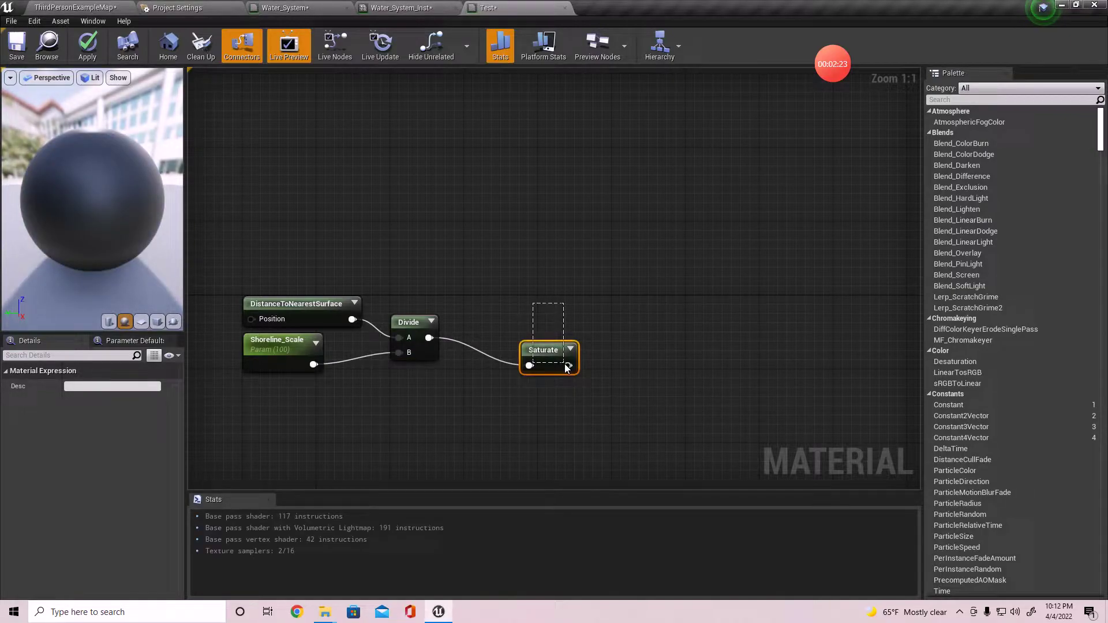
- Delete the Saturate node, wire the Divide output directly to Base Color and apply the material
{"action": "key", "text": "Delete"}
{"action": "right_click_drag", "start_coordinate": [468, 336], "coordinate": [476, 350]}
{"action": "left_click_drag", "start_coordinate": [439, 351], "coordinate": [595, 336]}
{"action": "right_click_drag", "start_coordinate": [277, 392], "coordinate": [673, 384]}
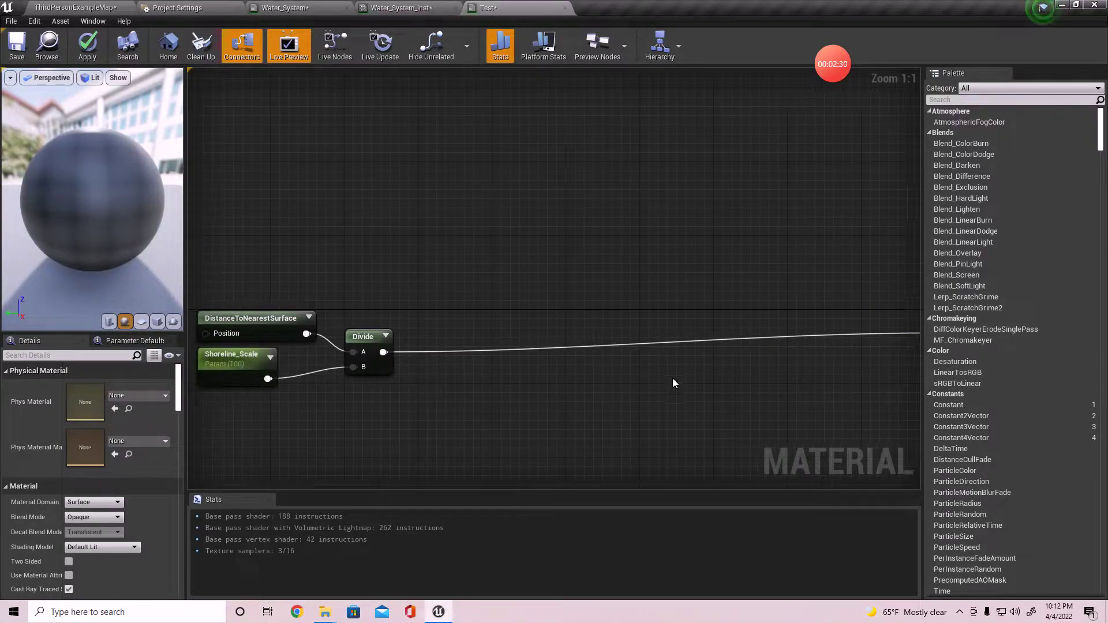
{"action": "left_click", "coordinate": [85, 45]}
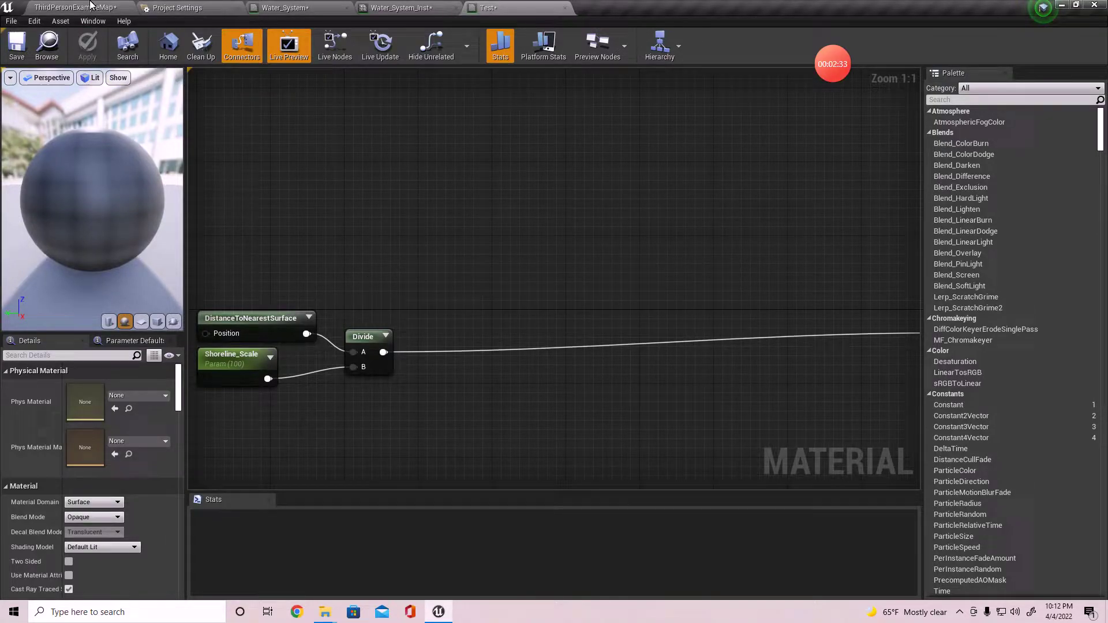
- Examine the distance shading on the water plane around the blocks in the ThirdPersonExampleMap level
{"action": "left_click", "coordinate": [90, 5]}
{"action": "mouse_move", "coordinate": [494, 161]}
{"action": "right_mouse_down"}
{"action": "mouse_move", "coordinate": [429, 139]}
{"action": "mouse_move", "coordinate": [555, 144]}
{"action": "mouse_move", "coordinate": [600, 173]}
{"action": "mouse_move", "coordinate": [577, 190]}
{"action": "mouse_move", "coordinate": [542, 173]}
{"action": "mouse_move", "coordinate": [500, 180]}
{"action": "right_mouse_up"}
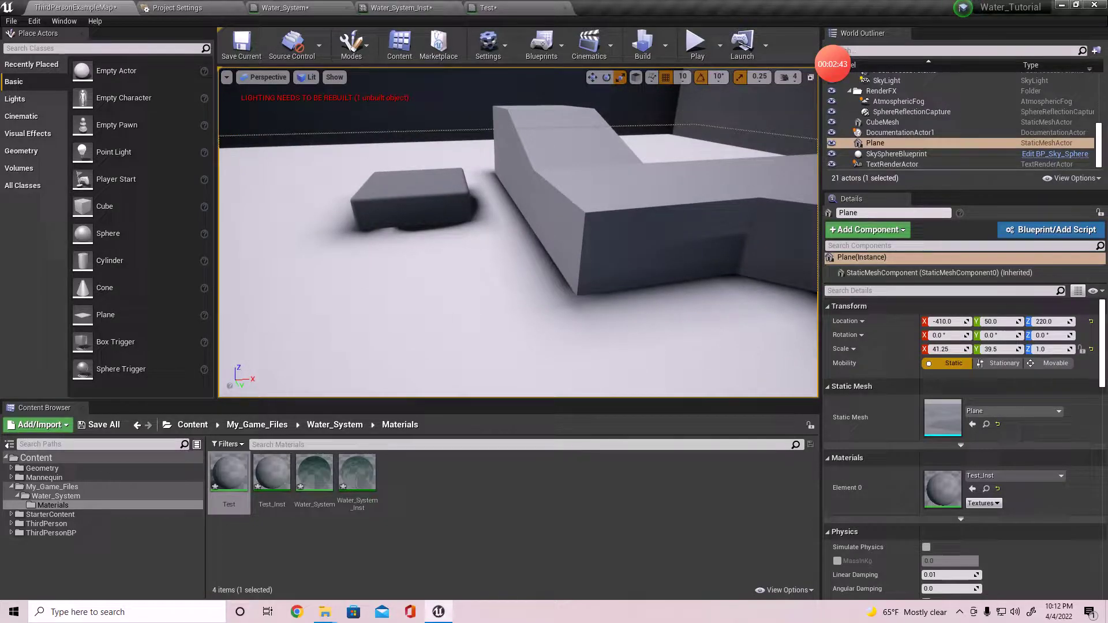
{"action": "right_click_drag", "start_coordinate": [438, 234], "coordinate": [414, 228]}
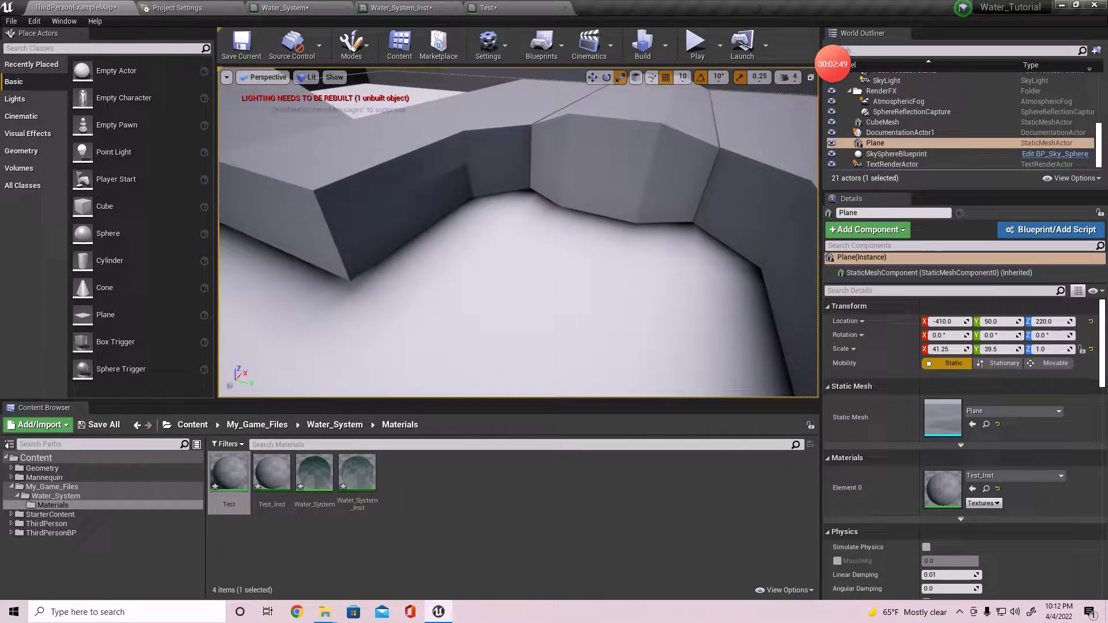
{"action": "right_click_drag", "start_coordinate": [497, 219], "coordinate": [494, 231]}
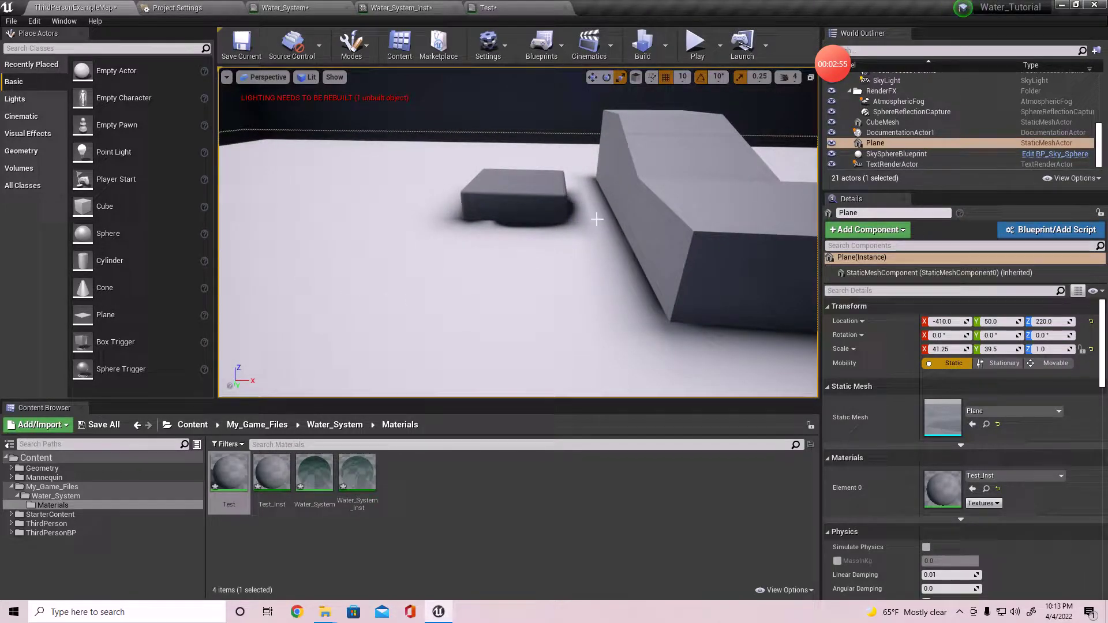
{"action": "right_click_drag", "start_coordinate": [649, 261], "coordinate": [648, 261]}
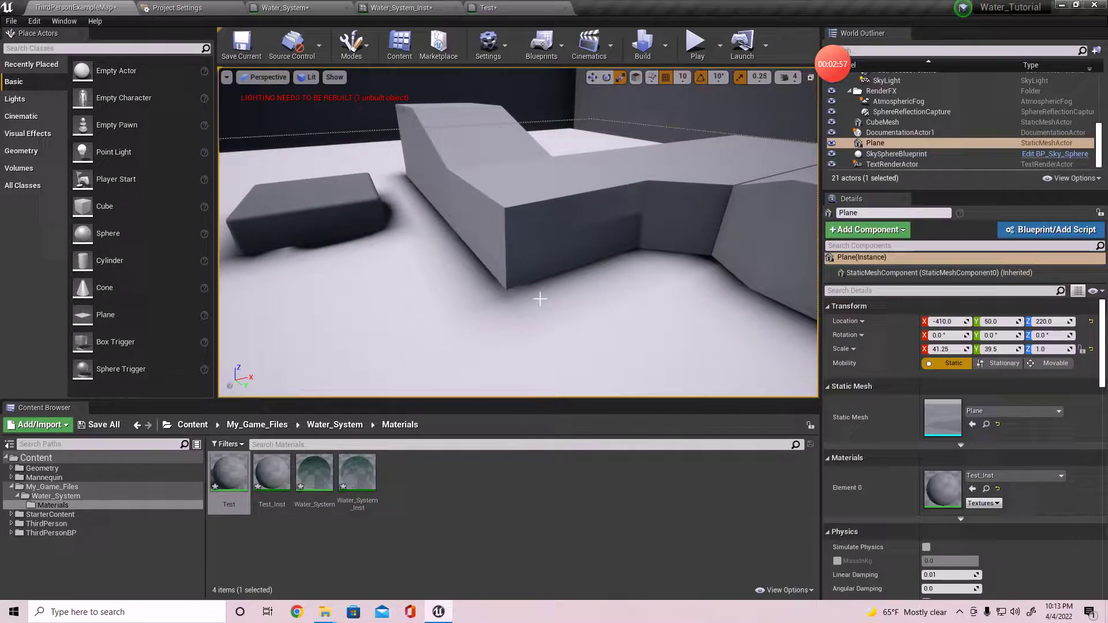
{"action": "right_click_drag", "start_coordinate": [697, 289], "coordinate": [691, 252]}
- In the Test material, add a OneMinus node fed by the Divide output and line it up beside Divide
{"action": "left_click", "coordinate": [489, 7]}
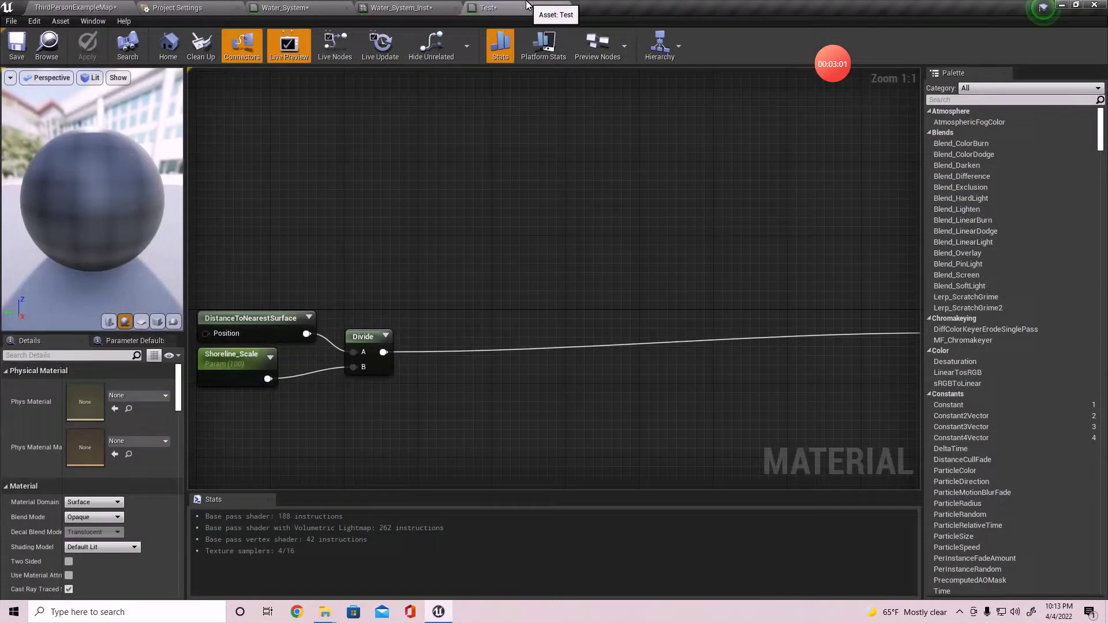
{"action": "left_click_drag", "start_coordinate": [487, 273], "coordinate": [530, 277]}
{"action": "type", "text": "so"}
{"action": "key", "text": "BackSpace"}
{"action": "key", "text": "BackSpace"}
{"action": "type", "text": "one"}
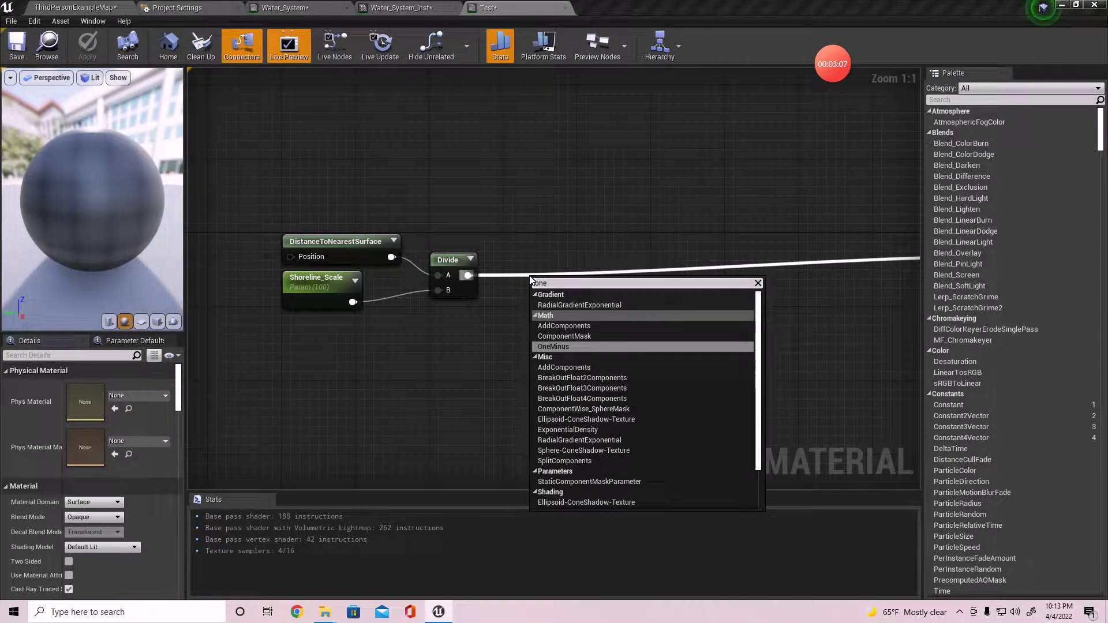
{"action": "type", "text": " minus"}
{"action": "key", "text": "Return"}
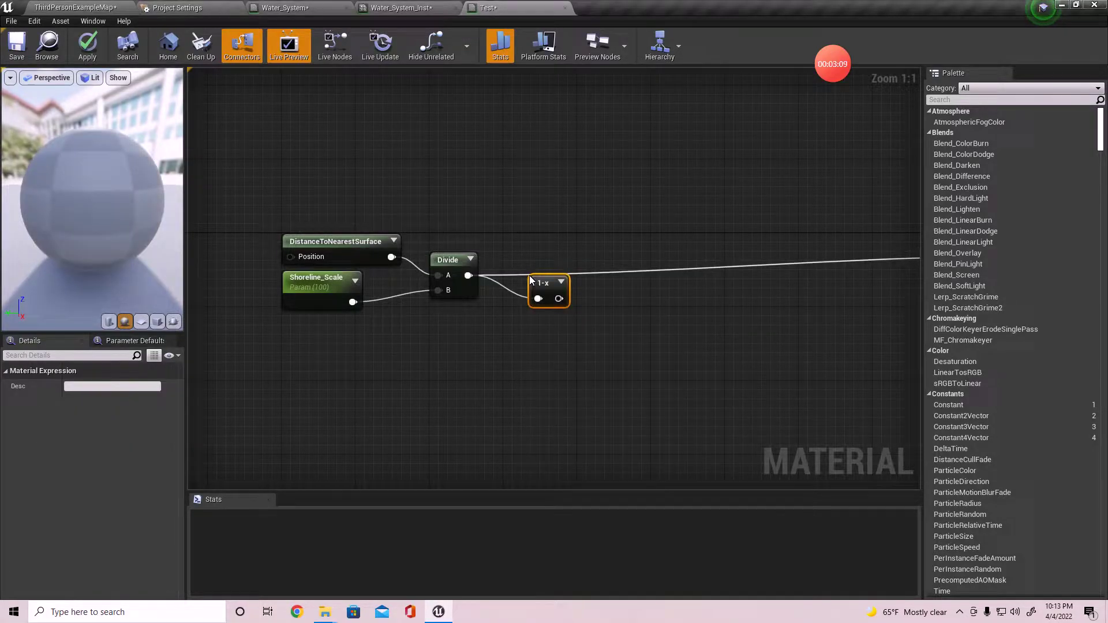
{"action": "mouse_move", "coordinate": [557, 275]}
{"action": "left_mouse_down"}
{"action": "mouse_move", "coordinate": [947, 294]}
{"action": "mouse_move", "coordinate": [570, 261]}
{"action": "left_mouse_up"}
- Connect the OneMinus node's output to Base Color and apply the material
{"action": "right_click_drag", "start_coordinate": [326, 370], "coordinate": [804, 374]}
{"action": "left_click", "coordinate": [357, 364]}
{"action": "left_click_drag", "start_coordinate": [356, 369], "coordinate": [561, 252]}
{"action": "right_click_drag", "start_coordinate": [719, 327], "coordinate": [515, 388]}
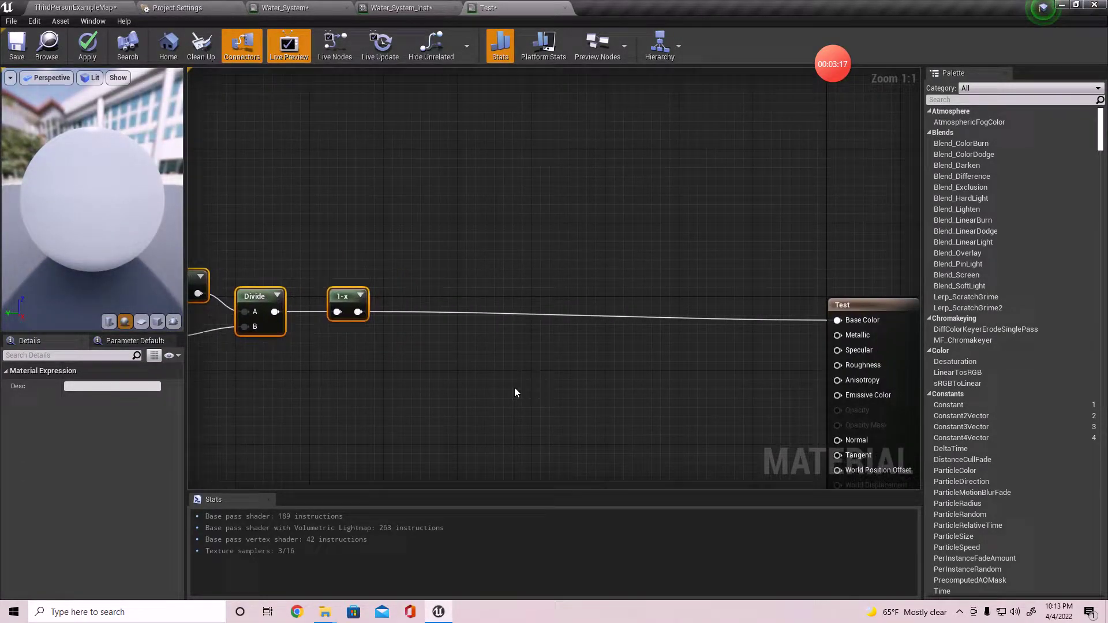
{"action": "left_click", "coordinate": [89, 44]}
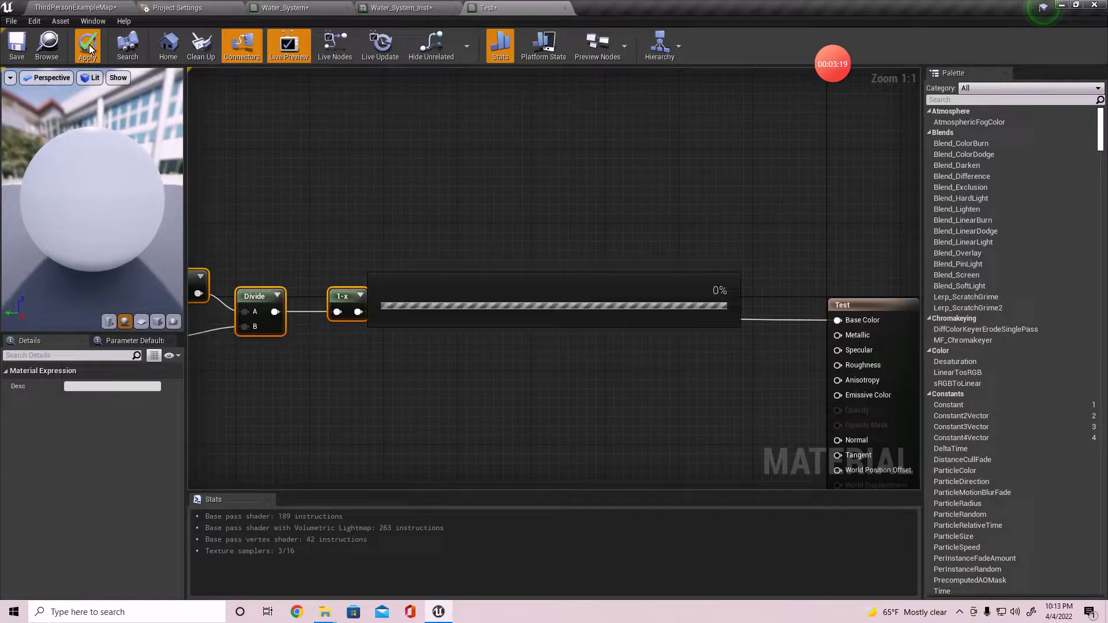
- Raise the water plane in the ThirdPersonExampleMap level to Z 250 and inspect the glow around the blocks
{"action": "left_click", "coordinate": [27, 6]}
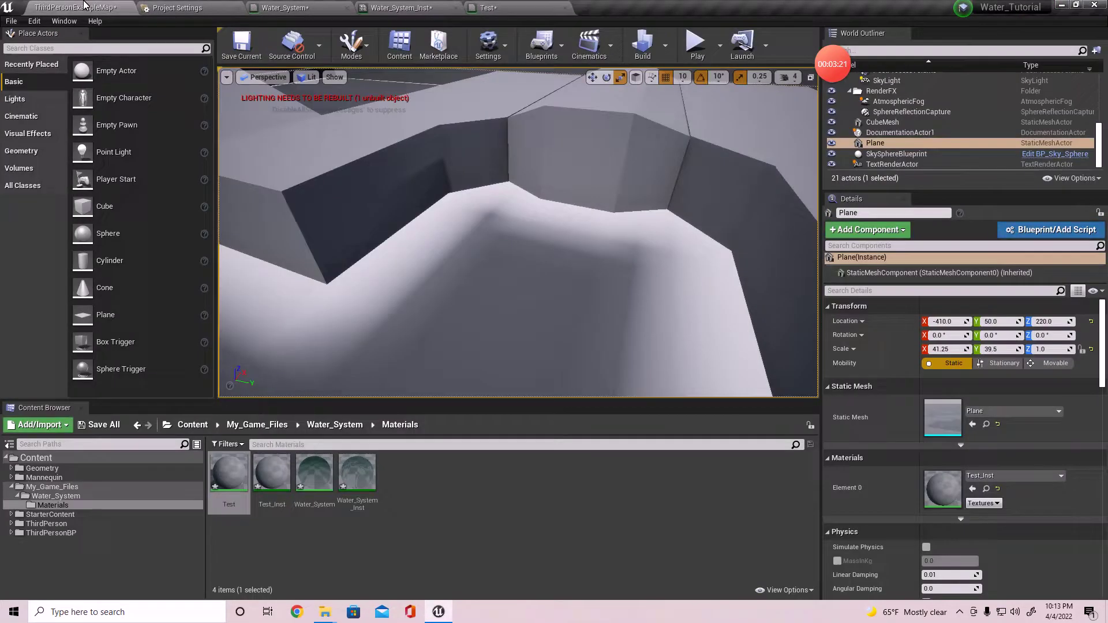
{"action": "right_click_drag", "start_coordinate": [576, 326], "coordinate": [636, 292]}
{"action": "left_click", "coordinate": [593, 77]}
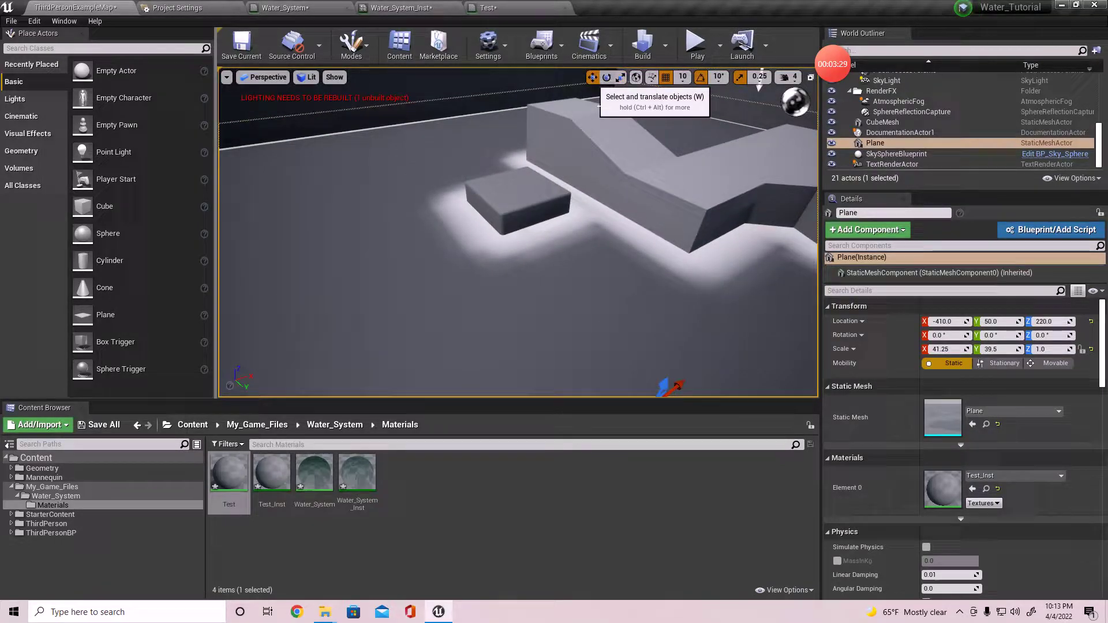
{"action": "right_click_drag", "start_coordinate": [616, 186], "coordinate": [616, 185]}
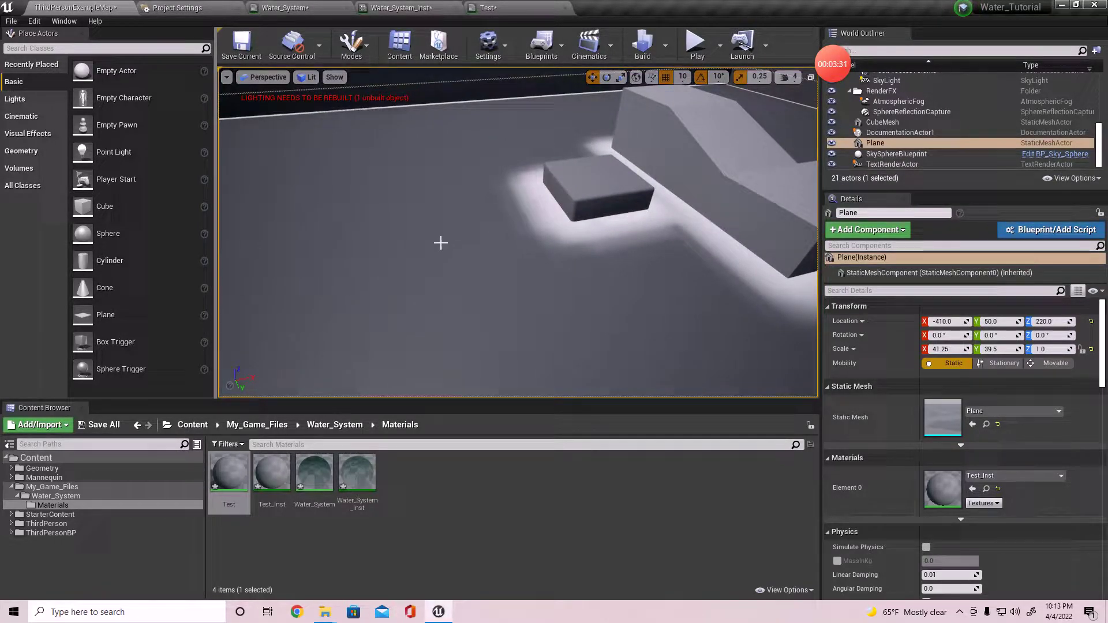
{"action": "right_click_drag", "start_coordinate": [410, 299], "coordinate": [449, 237]}
{"action": "mouse_move", "coordinate": [449, 231]}
{"action": "left_mouse_down"}
{"action": "mouse_move", "coordinate": [448, 216]}
{"action": "mouse_move", "coordinate": [447, 237]}
{"action": "mouse_move", "coordinate": [439, 226]}
{"action": "left_mouse_up"}
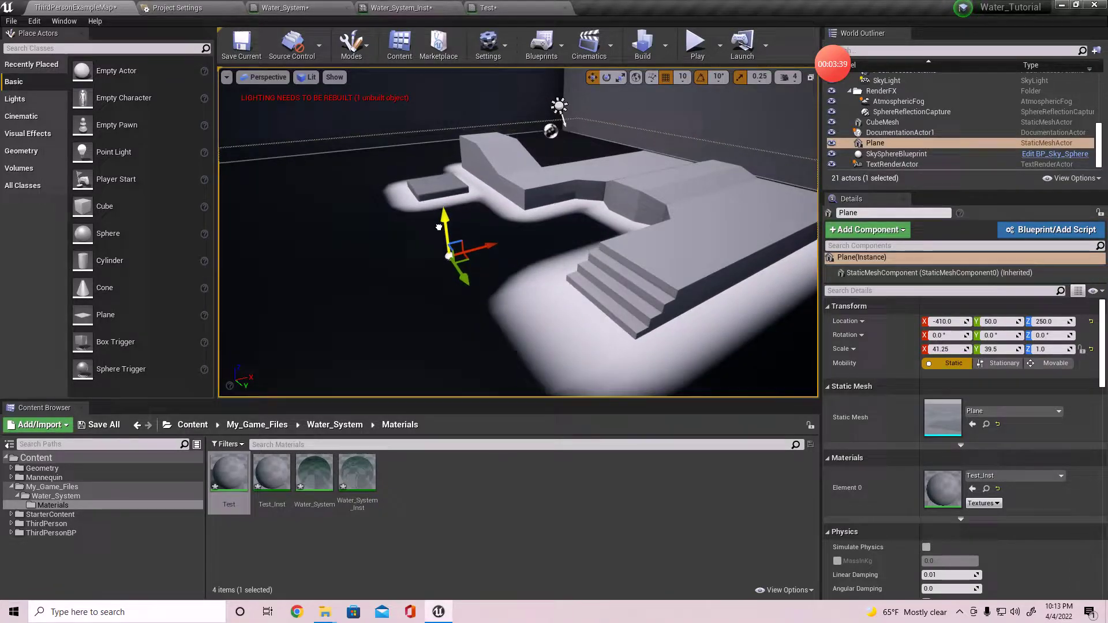
{"action": "right_click_drag", "start_coordinate": [439, 226], "coordinate": [544, 264]}
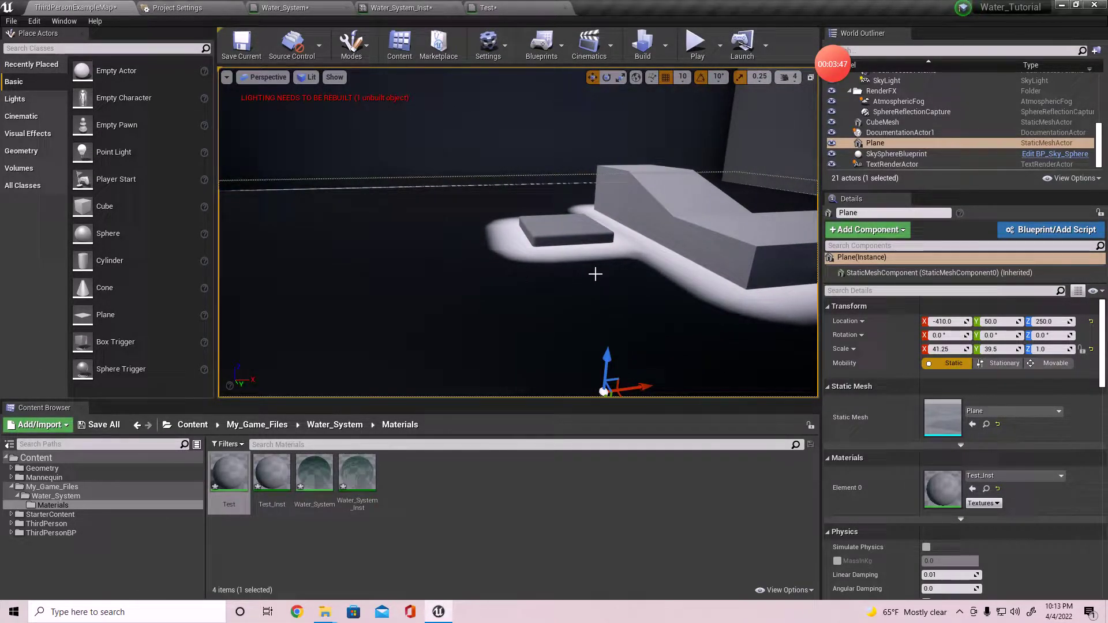
{"action": "right_click_drag", "start_coordinate": [591, 294], "coordinate": [577, 291]}
{"action": "mouse_move", "coordinate": [534, 328]}
{"action": "left_mouse_down"}
{"action": "mouse_move", "coordinate": [541, 357]}
{"action": "mouse_move", "coordinate": [538, 316]}
{"action": "left_mouse_up"}
- In the Test material, move the whole shoreline node group farther away from the material output node
{"action": "left_click", "coordinate": [520, 6]}
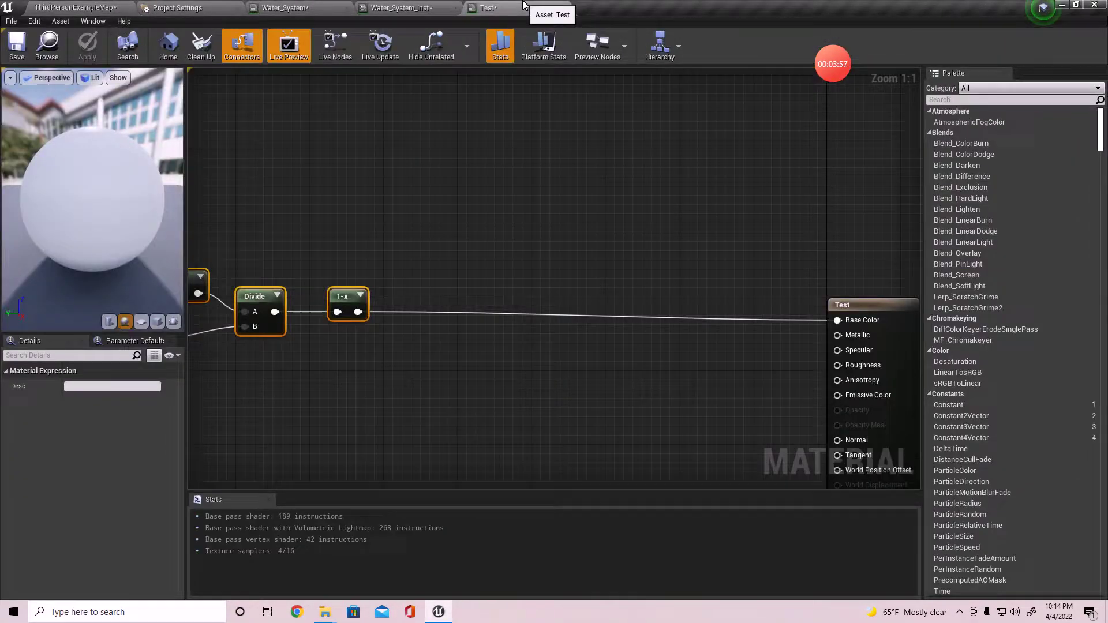
{"action": "right_click_drag", "start_coordinate": [446, 353], "coordinate": [594, 391]}
{"action": "right_click_drag", "start_coordinate": [500, 412], "coordinate": [267, 390]}
{"action": "scroll", "coordinate": [375, 384], "scroll_direction": "down", "scroll_amount": 2}
{"action": "right_click_drag", "start_coordinate": [412, 383], "coordinate": [622, 376]}
{"action": "left_click_drag", "start_coordinate": [288, 395], "coordinate": [512, 269]}
{"action": "left_click_drag", "start_coordinate": [500, 310], "coordinate": [396, 310]}
{"action": "right_click_drag", "start_coordinate": [320, 373], "coordinate": [347, 319]}
{"action": "left_click_drag", "start_coordinate": [237, 321], "coordinate": [466, 201]}
{"action": "scroll", "coordinate": [489, 323], "scroll_direction": "up", "scroll_amount": 2}
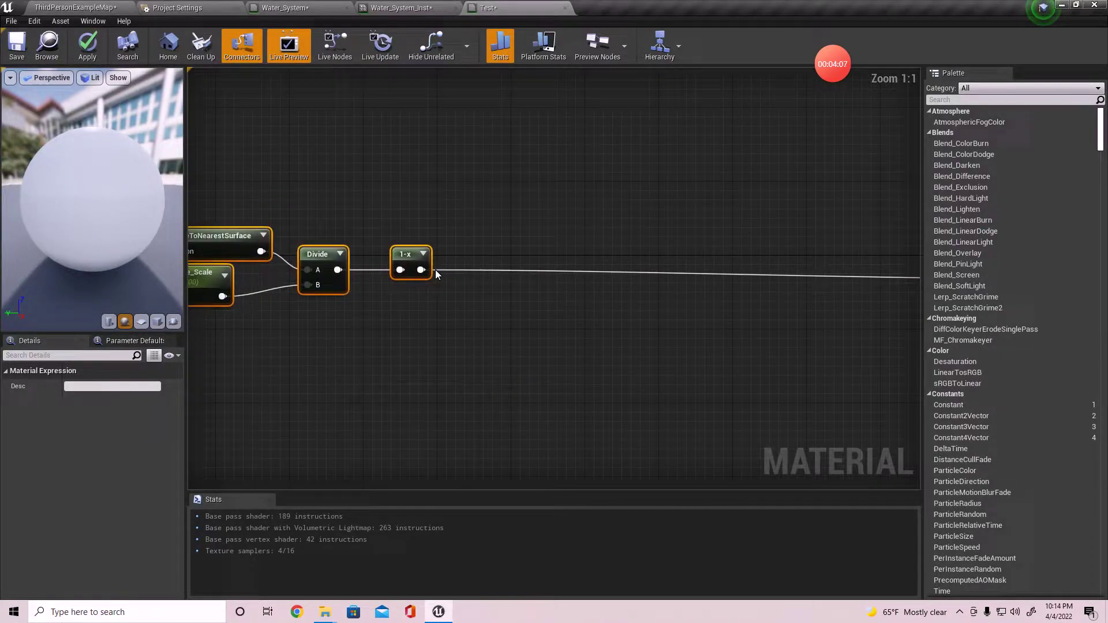
{"action": "right_click_drag", "start_coordinate": [427, 280], "coordinate": [526, 341]}
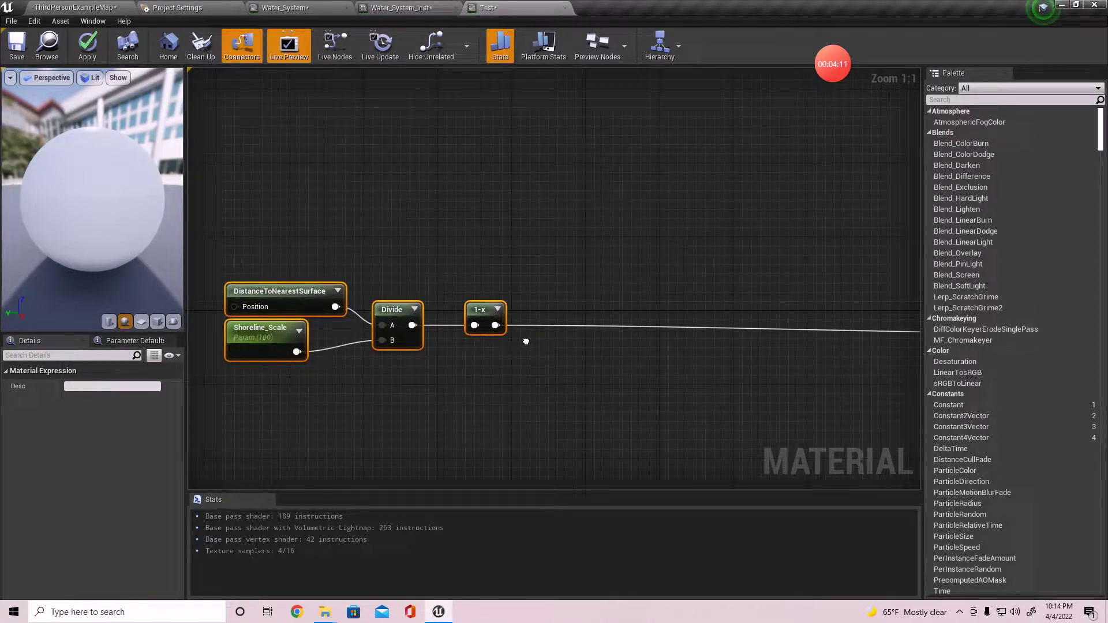
{"action": "left_click", "coordinate": [551, 282]}
{"action": "right_click_drag", "start_coordinate": [551, 282], "coordinate": [434, 288]}
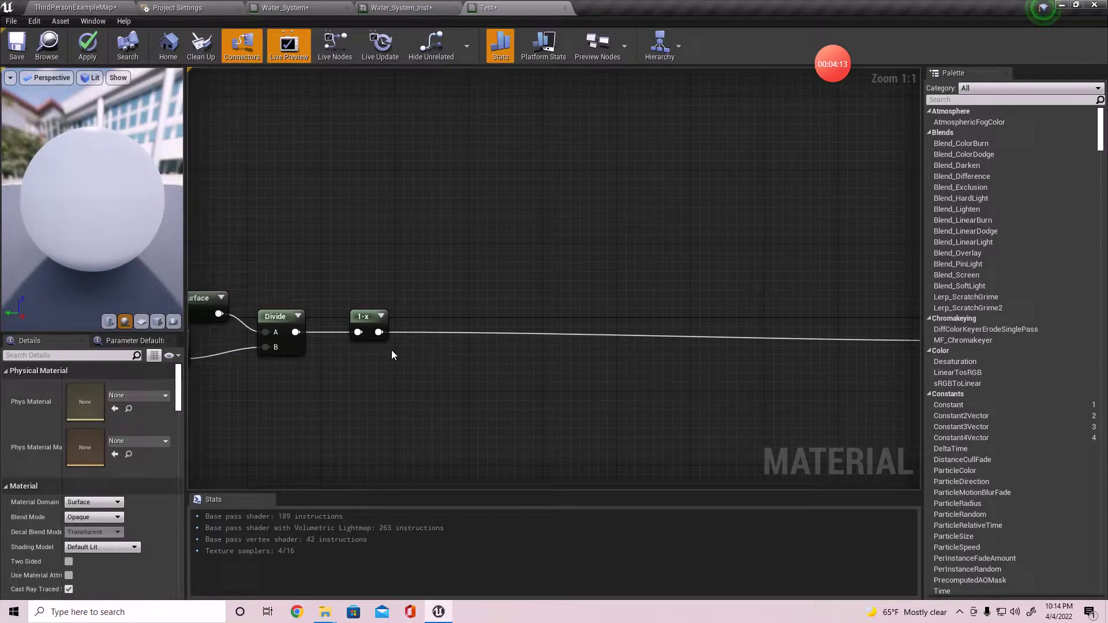
- Add an Add node with OneMinus feeding its A input and place it just below that node
{"action": "left_click_drag", "start_coordinate": [378, 332], "coordinate": [449, 386]}
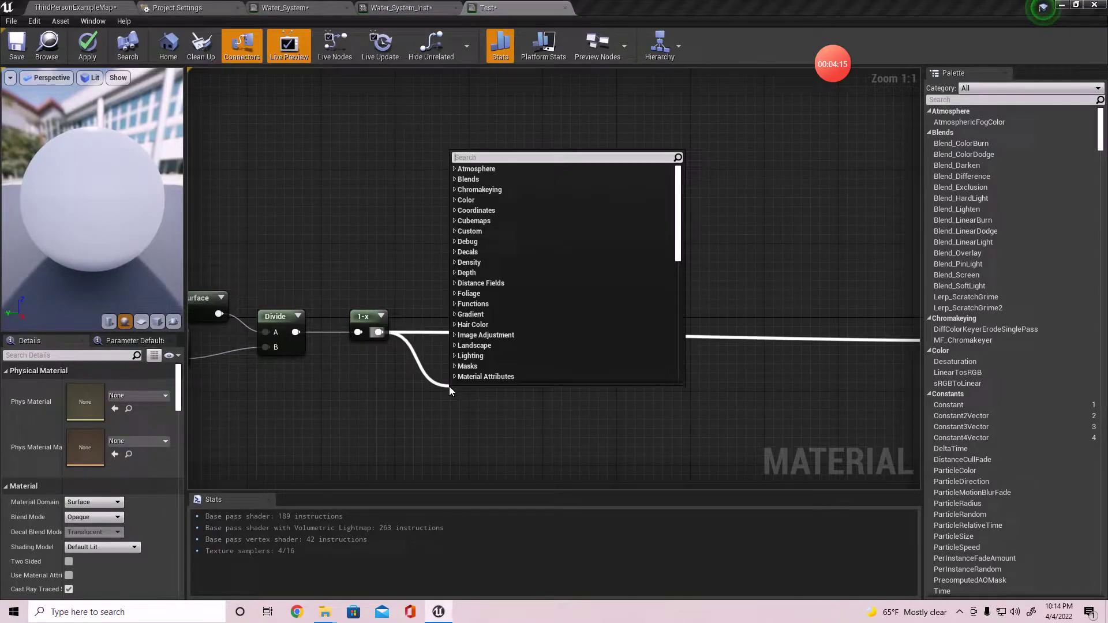
{"action": "type", "text": "add"}
{"action": "key", "text": "Return"}
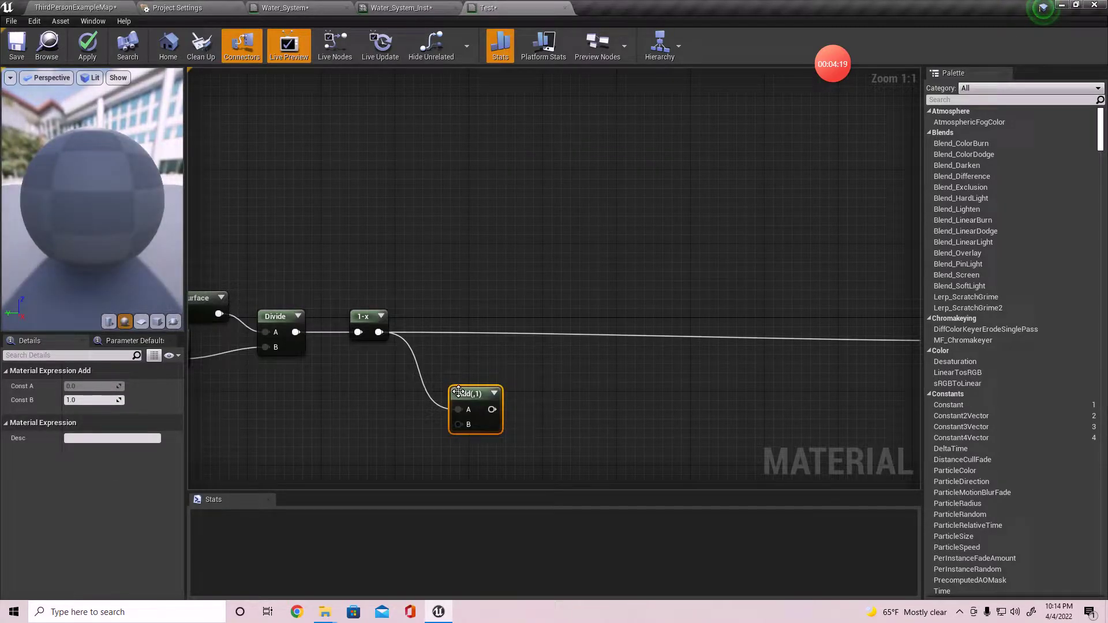
{"action": "key", "text": "Delete"}
{"action": "right_click", "coordinate": [303, 404]}
{"action": "left_click", "coordinate": [254, 404]}
{"action": "right_click", "coordinate": [255, 404]}
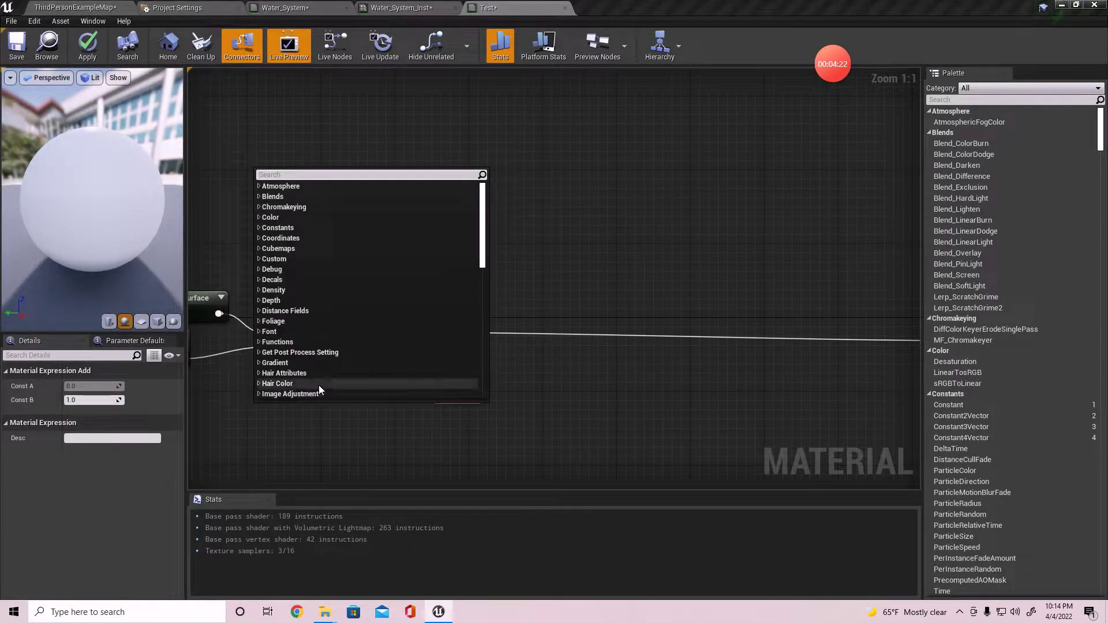
{"action": "left_click", "coordinate": [296, 439]}
{"action": "right_click_drag", "start_coordinate": [261, 393], "coordinate": [516, 388]}
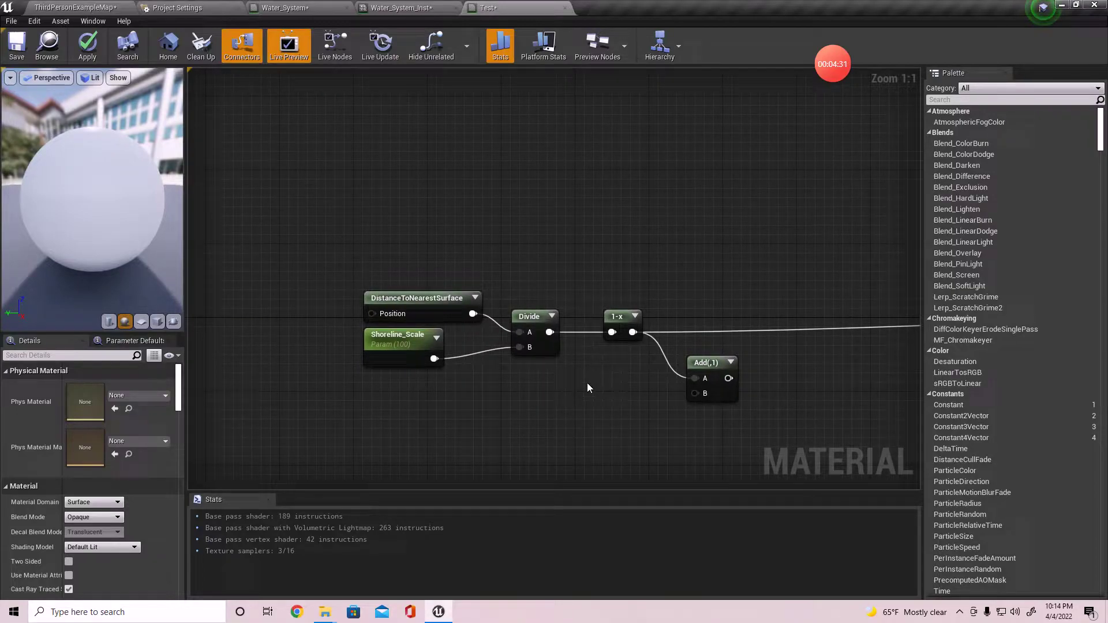
- Create a Time node, connect it to the Add node's B input and place it close beside that node
{"action": "right_click", "coordinate": [511, 401]}
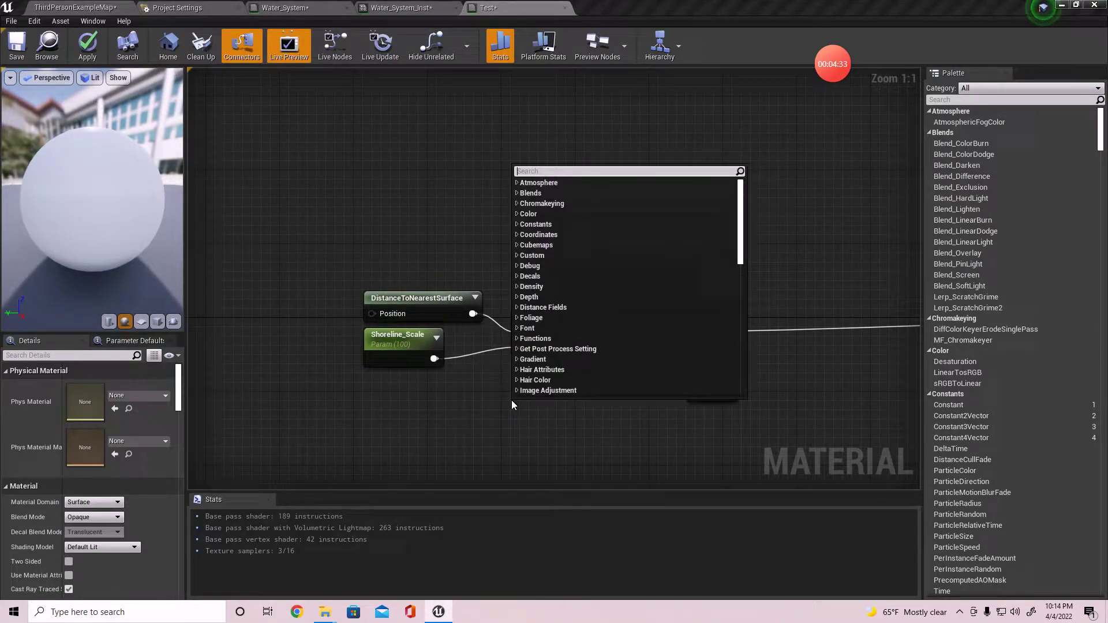
{"action": "type", "text": "tim"}
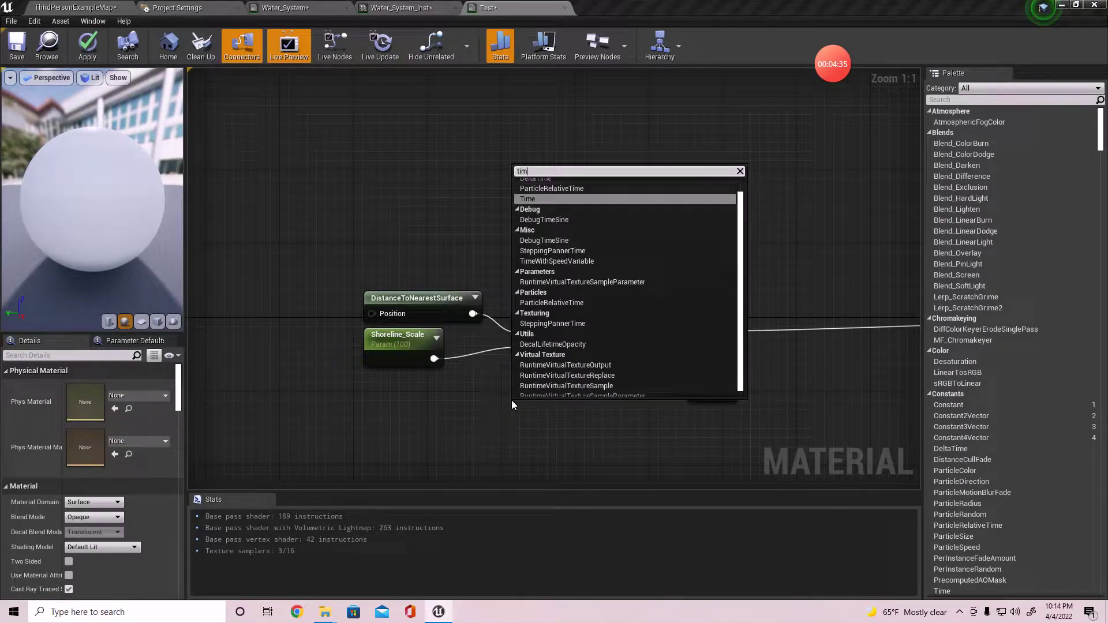
{"action": "type", "text": "e"}
{"action": "key", "text": "Return"}
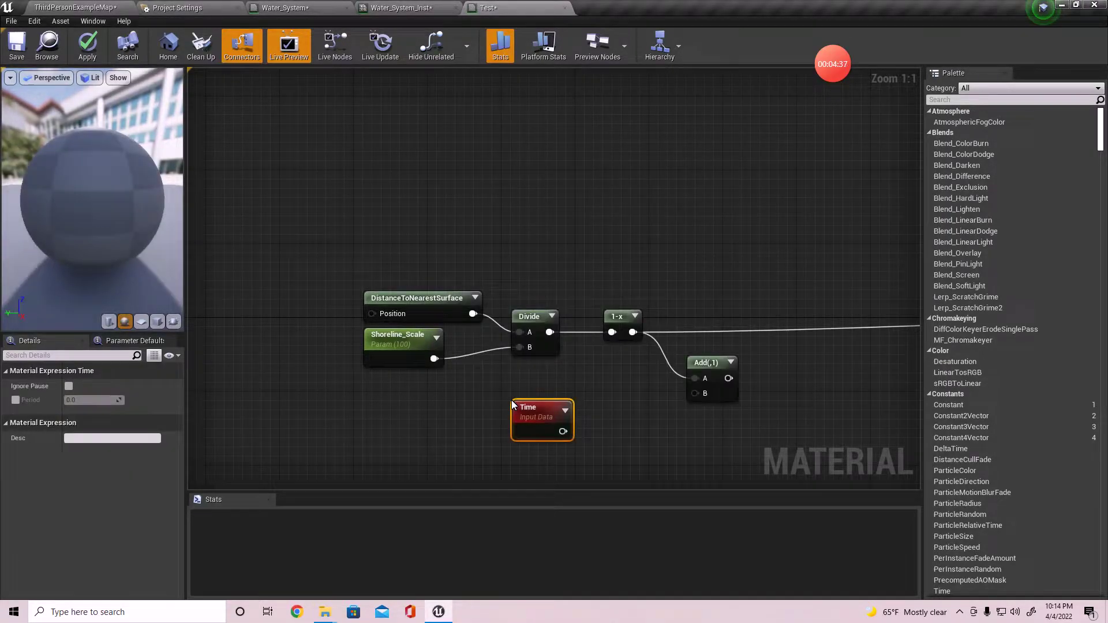
{"action": "left_click_drag", "start_coordinate": [565, 430], "coordinate": [696, 394]}
{"action": "left_click_drag", "start_coordinate": [529, 421], "coordinate": [592, 400]}
{"action": "right_click_drag", "start_coordinate": [693, 323], "coordinate": [377, 397]}
{"action": "left_click_drag", "start_coordinate": [310, 325], "coordinate": [301, 334]}
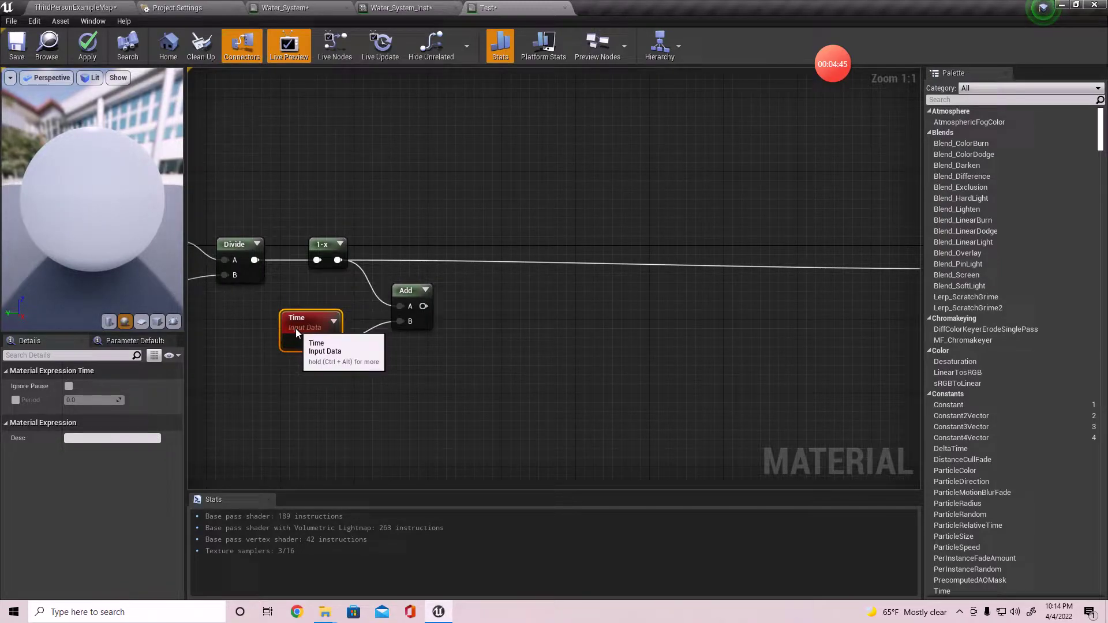
{"action": "left_click_drag", "start_coordinate": [423, 307], "coordinate": [492, 306]}
{"action": "left_click", "coordinate": [324, 400]}
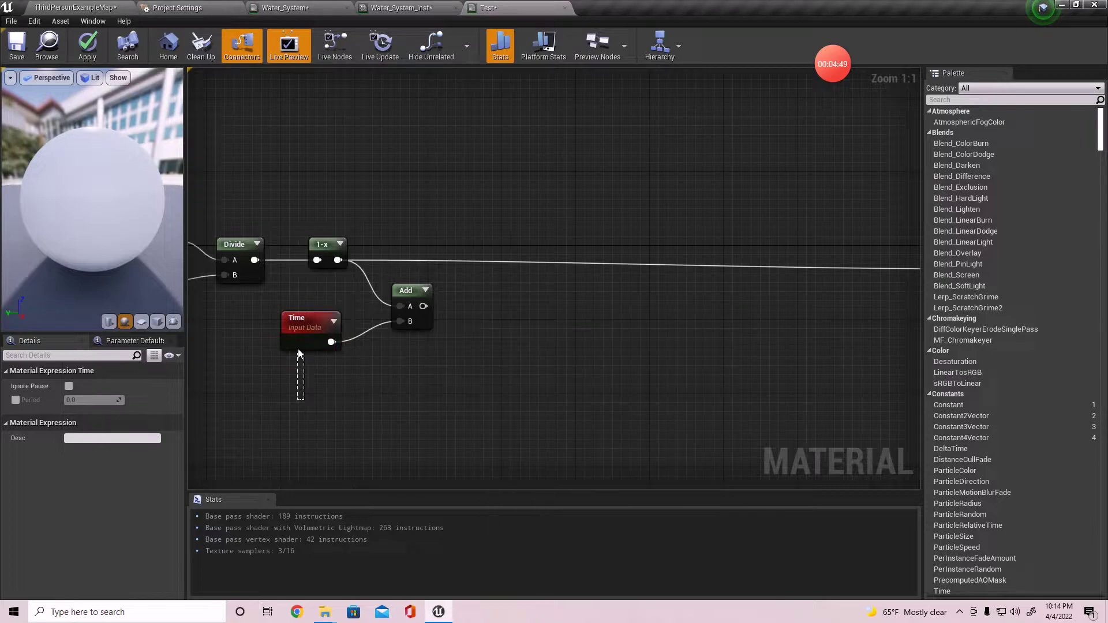
{"action": "left_click_drag", "start_coordinate": [303, 399], "coordinate": [310, 372]}
{"action": "left_click", "coordinate": [314, 384]}
{"action": "left_click_drag", "start_coordinate": [239, 387], "coordinate": [312, 292]}
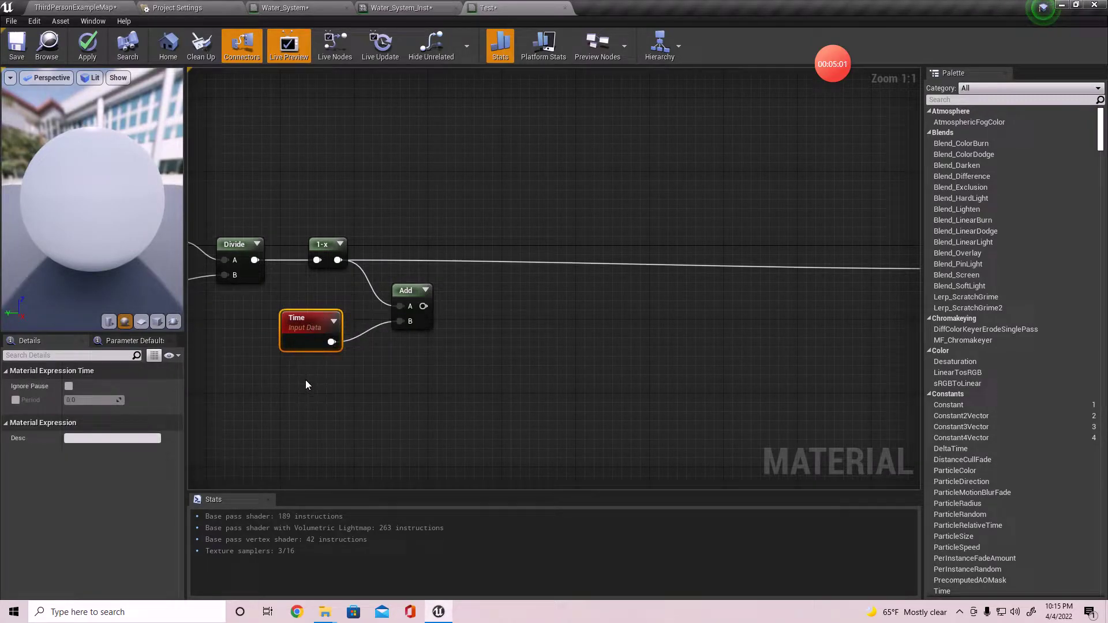
{"action": "left_click", "coordinate": [321, 398]}
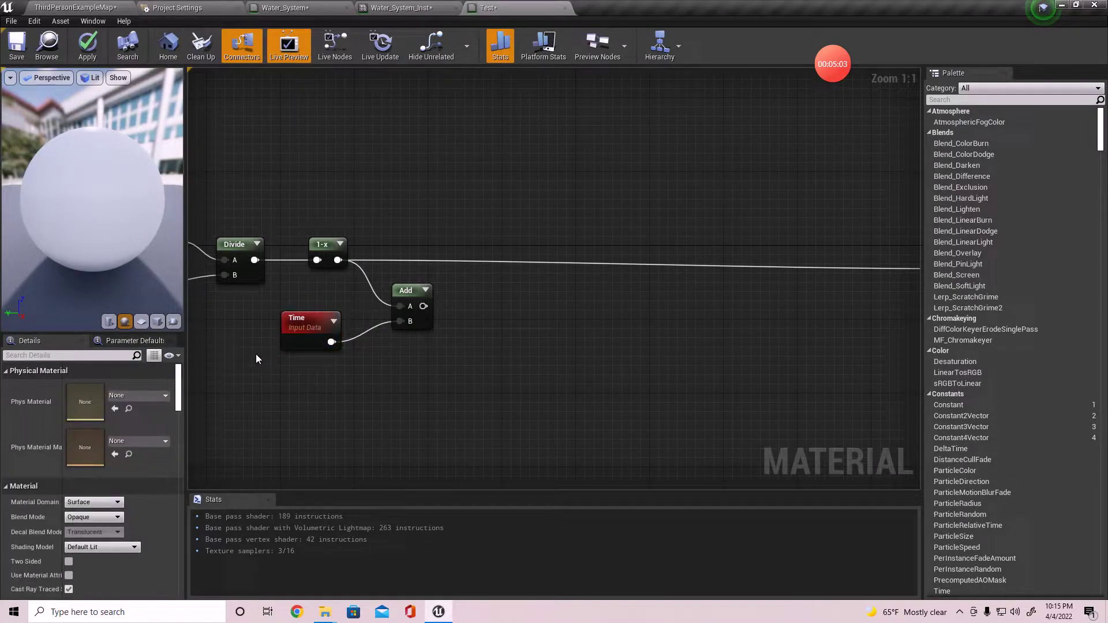
{"action": "left_click_drag", "start_coordinate": [365, 279], "coordinate": [272, 362]}
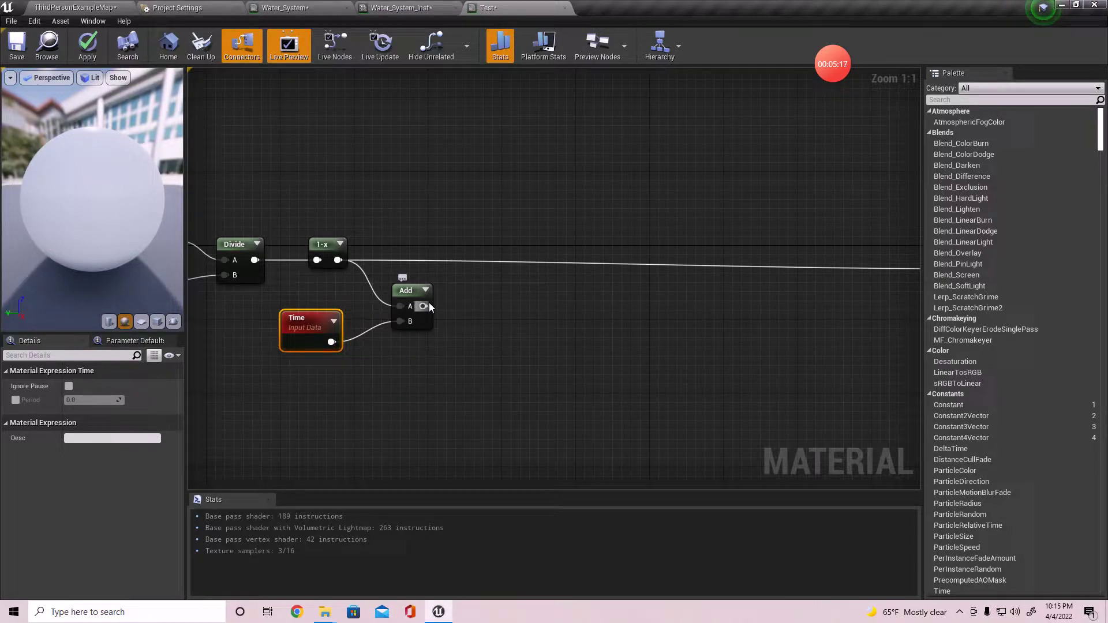
- Add a Multiply node with the Add node's output feeding its A input
{"action": "left_click_drag", "start_coordinate": [428, 307], "coordinate": [464, 313]}
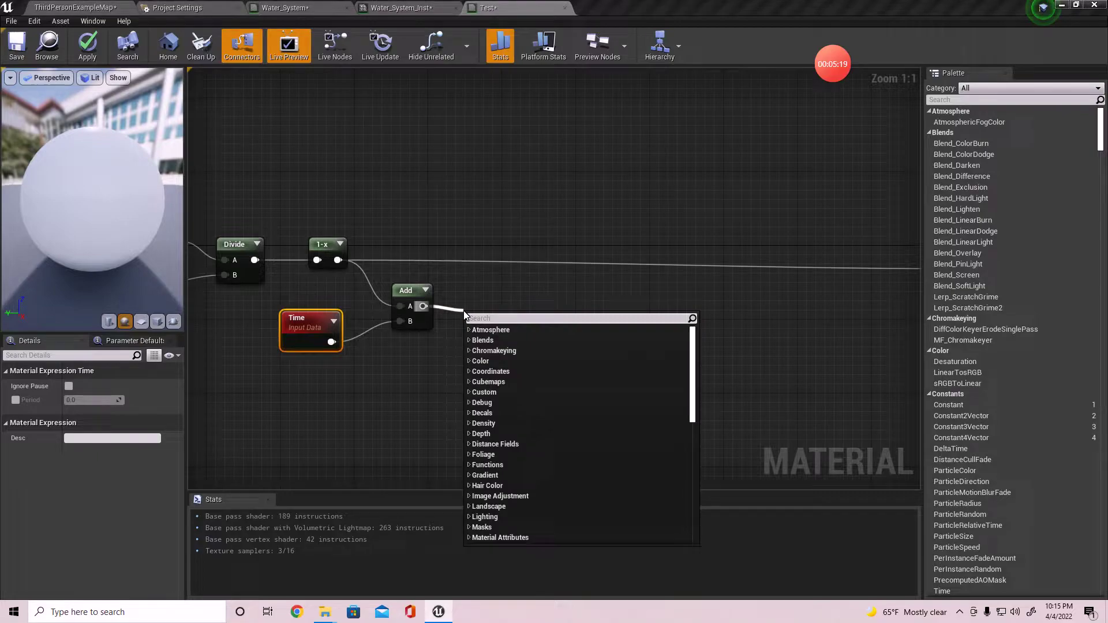
{"action": "type", "text": "mul"}
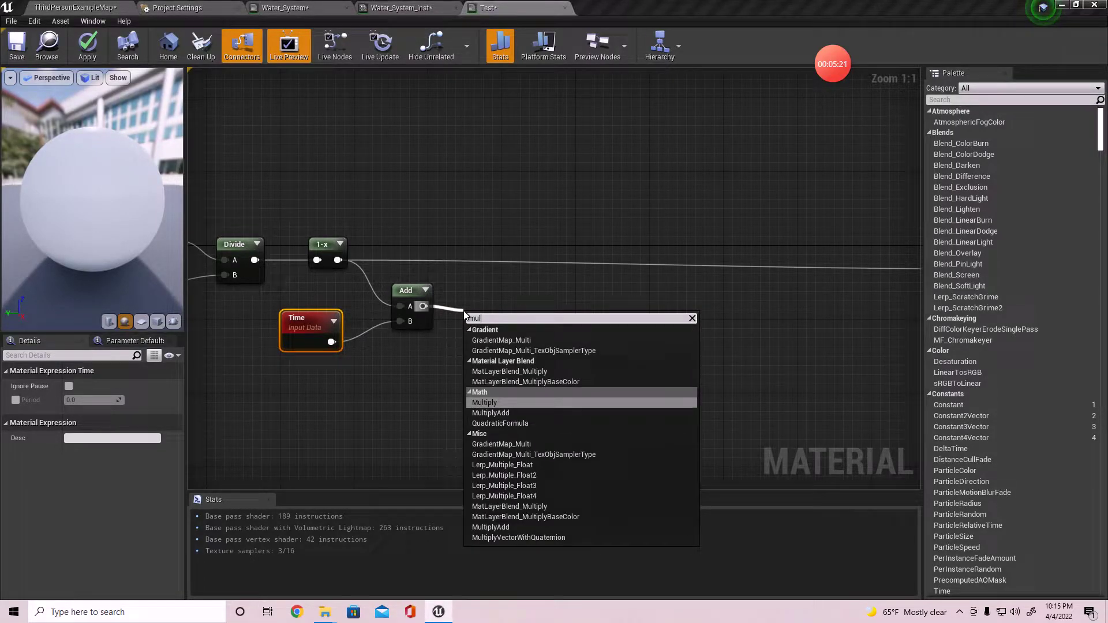
{"action": "key", "text": "Return"}
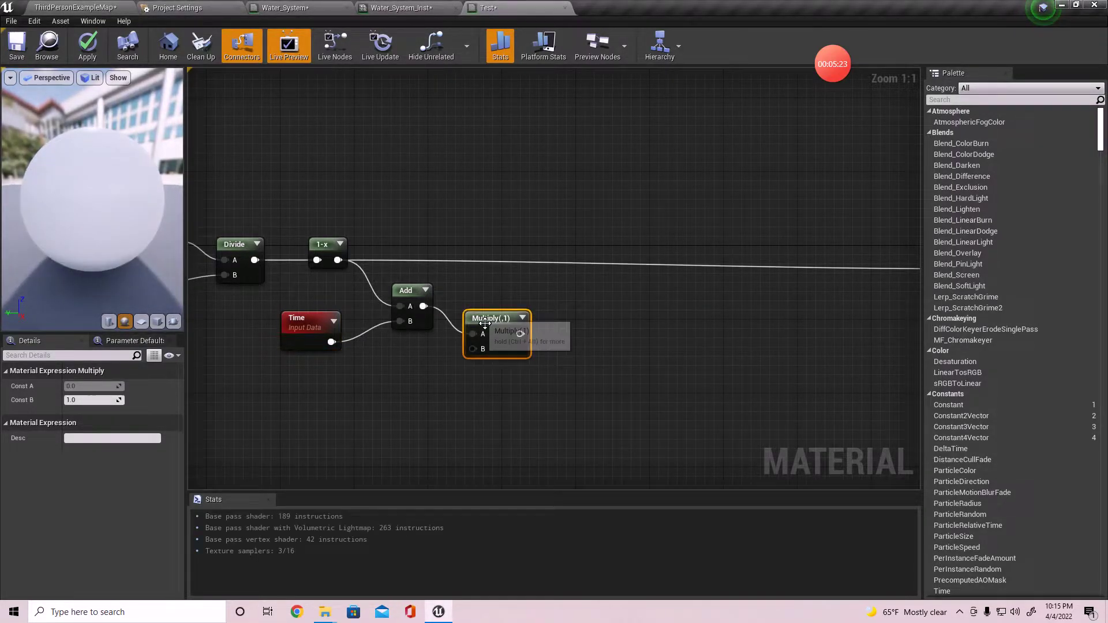
- Align the Multiply node beside Add and promote its B input to a parameter named Amount_Of_Ripples
{"action": "left_click_drag", "start_coordinate": [470, 303], "coordinate": [473, 291]}
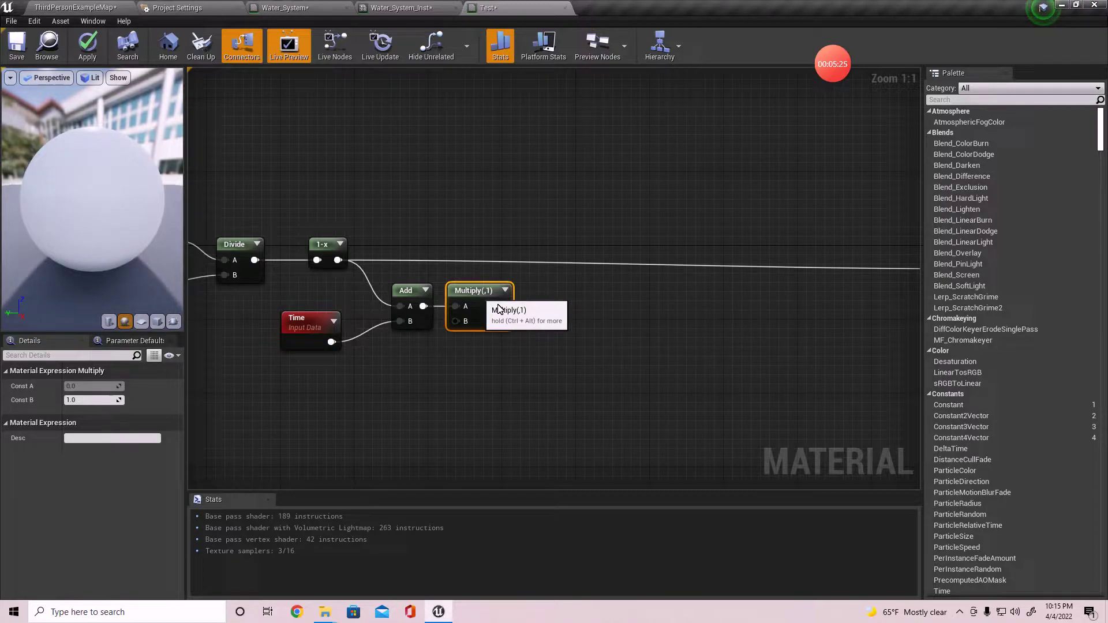
{"action": "right_click_drag", "start_coordinate": [521, 354], "coordinate": [493, 381]}
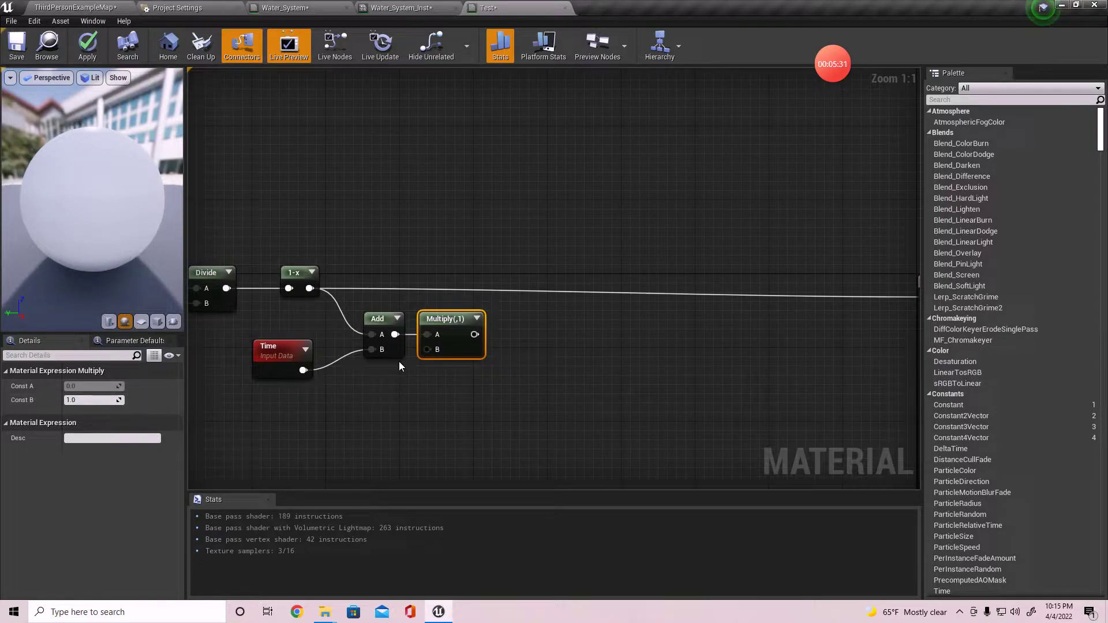
{"action": "right_click", "coordinate": [434, 352]}
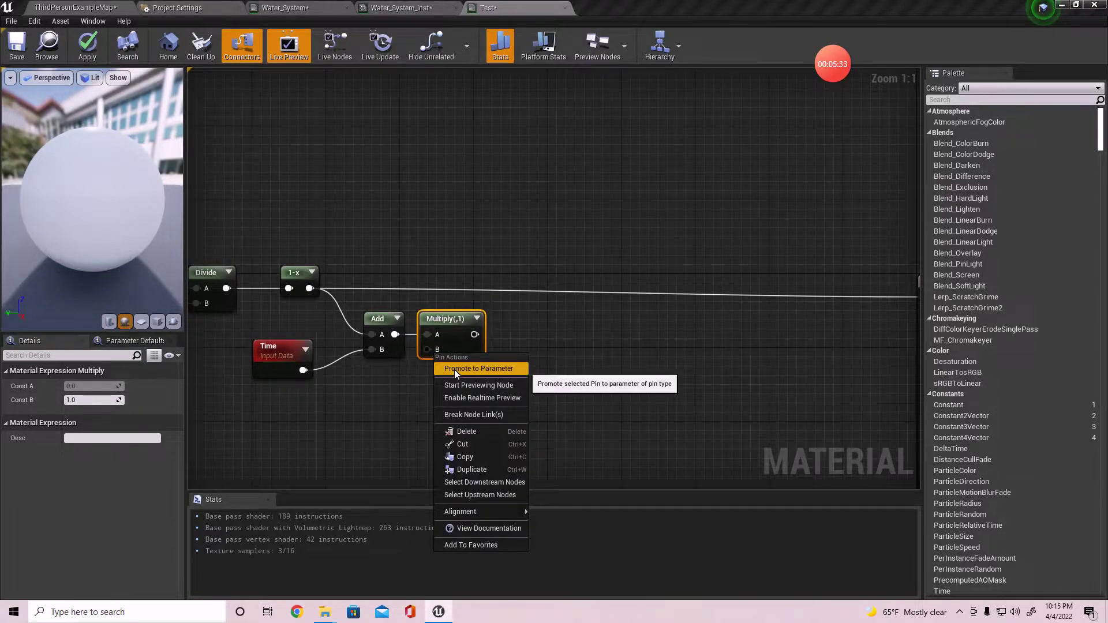
{"action": "left_click", "coordinate": [455, 371]}
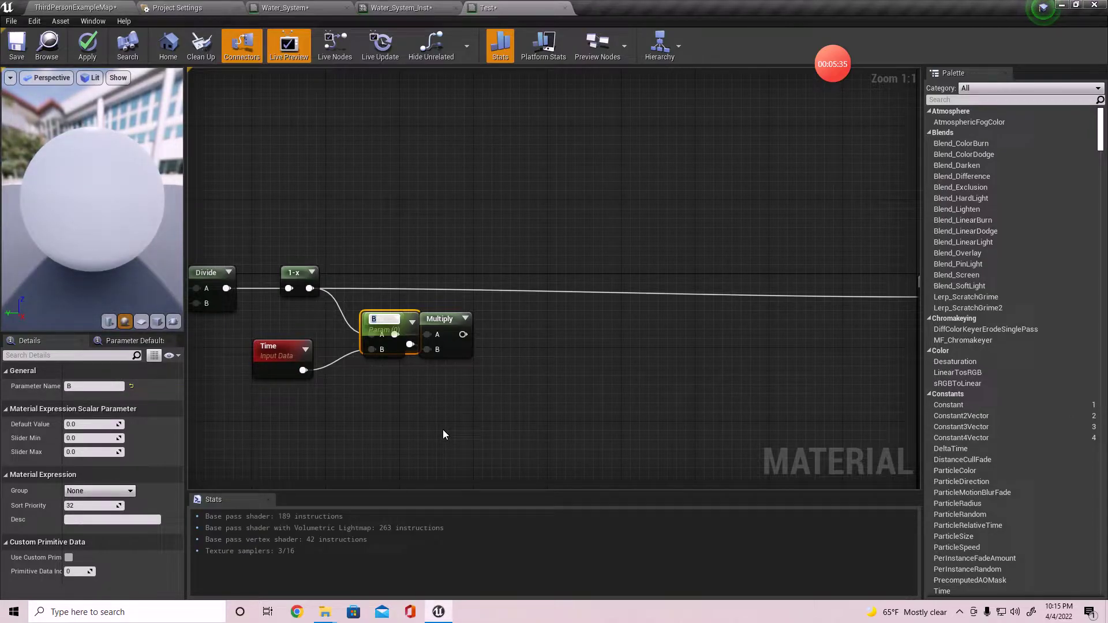
{"action": "type", "text": "Waves"}
{"action": "key", "text": "BackSpace"}
{"action": "key", "text": "BackSpace"}
{"action": "key", "text": "BackSpace"}
{"action": "key", "text": "BackSpace"}
{"action": "key", "text": "BackSpace"}
{"action": "type", "text": "Amoun_"}
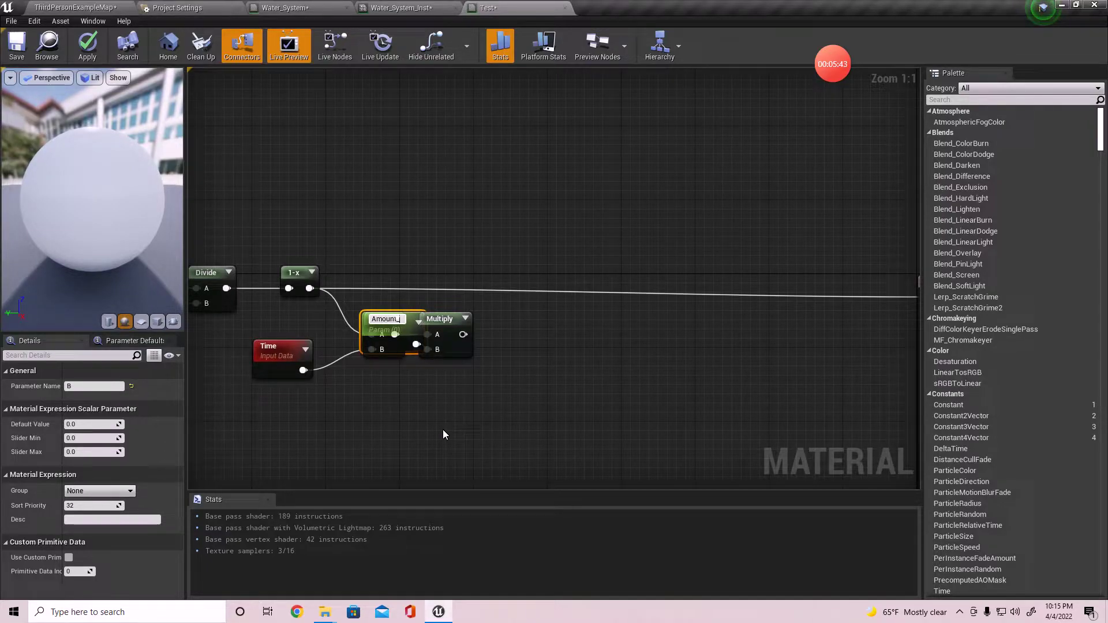
{"action": "type", "text": "0f_"}
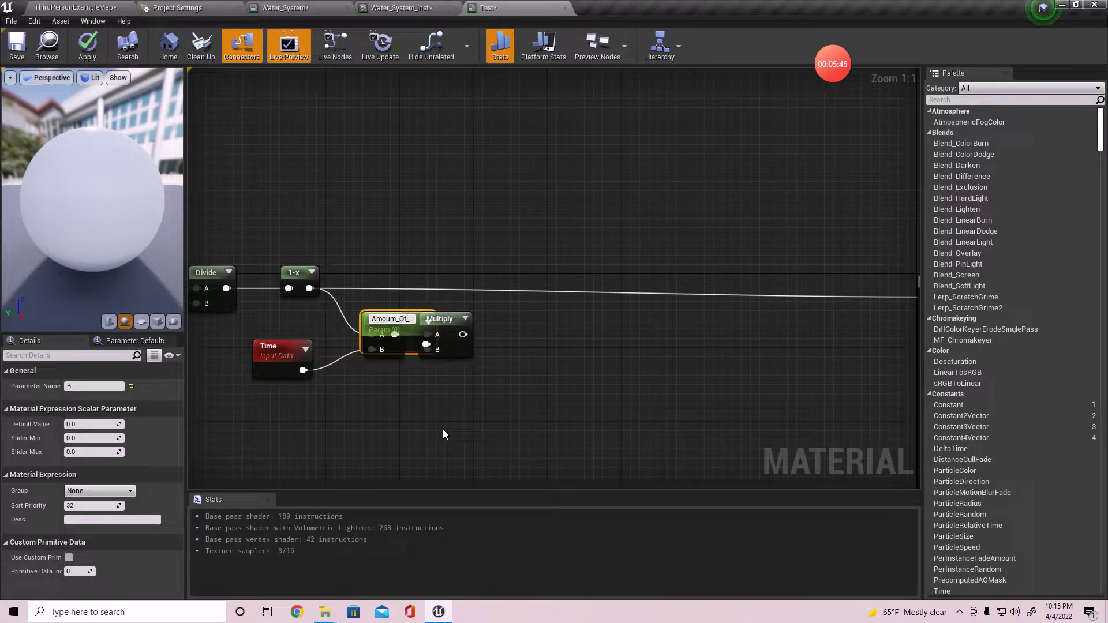
{"action": "type", "text": "Ripples"}
{"action": "key", "text": "Return"}
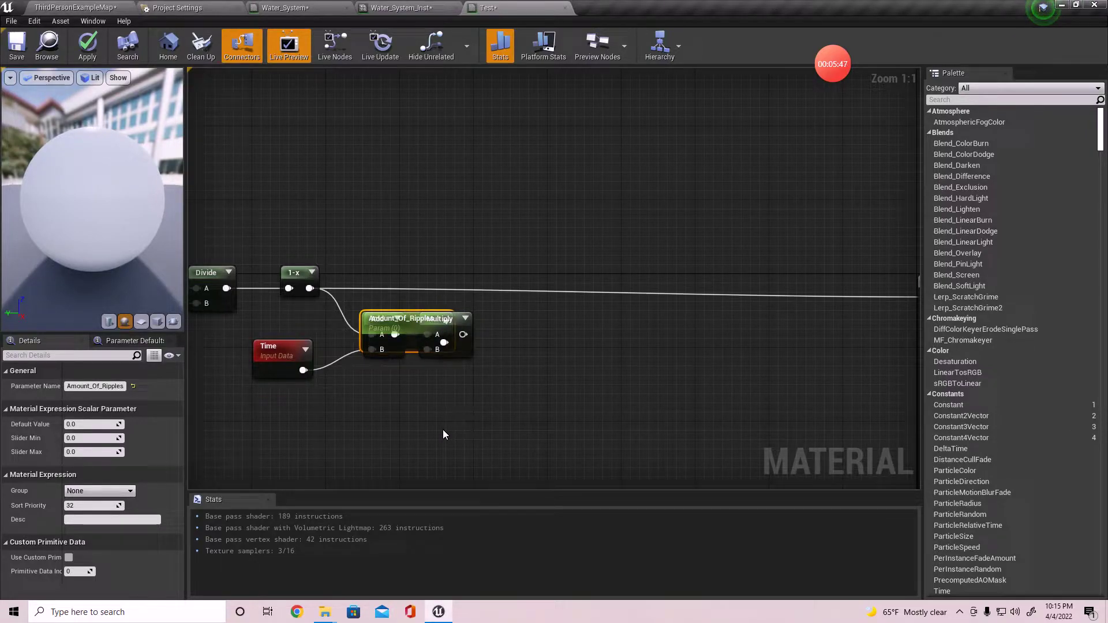
- Place the Amount_Of_Ripples parameter below the Add node, space out the Multiply node and set the parameter's default value to 4
{"action": "left_click_drag", "start_coordinate": [416, 326], "coordinate": [370, 404]}
{"action": "left_click_drag", "start_coordinate": [452, 324], "coordinate": [476, 324]}
{"action": "left_click", "coordinate": [346, 409]}
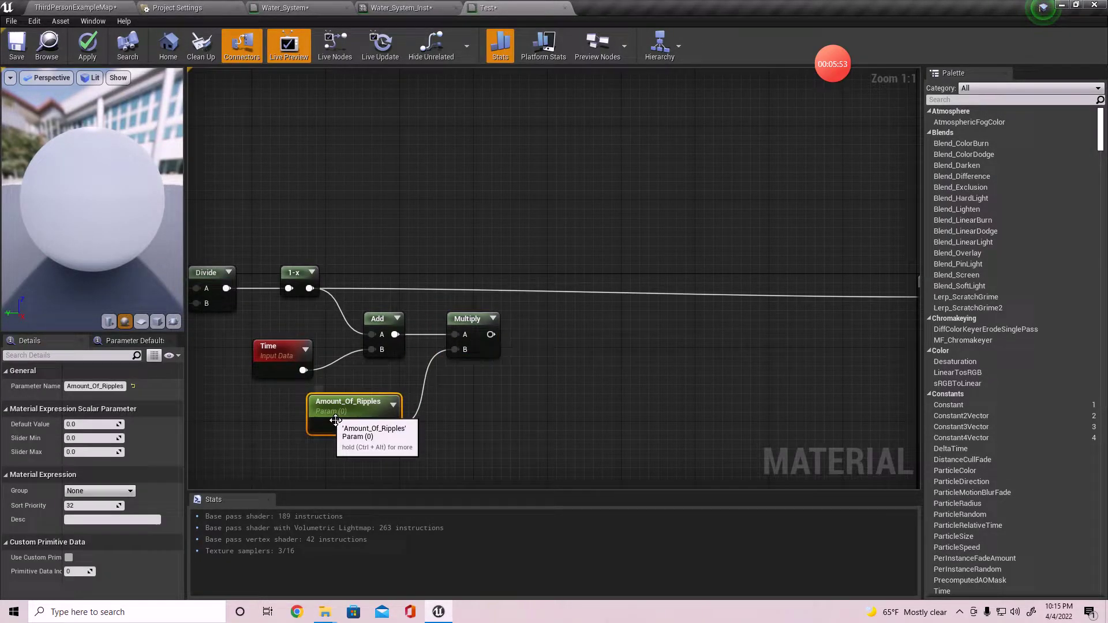
{"action": "left_click", "coordinate": [81, 426]}
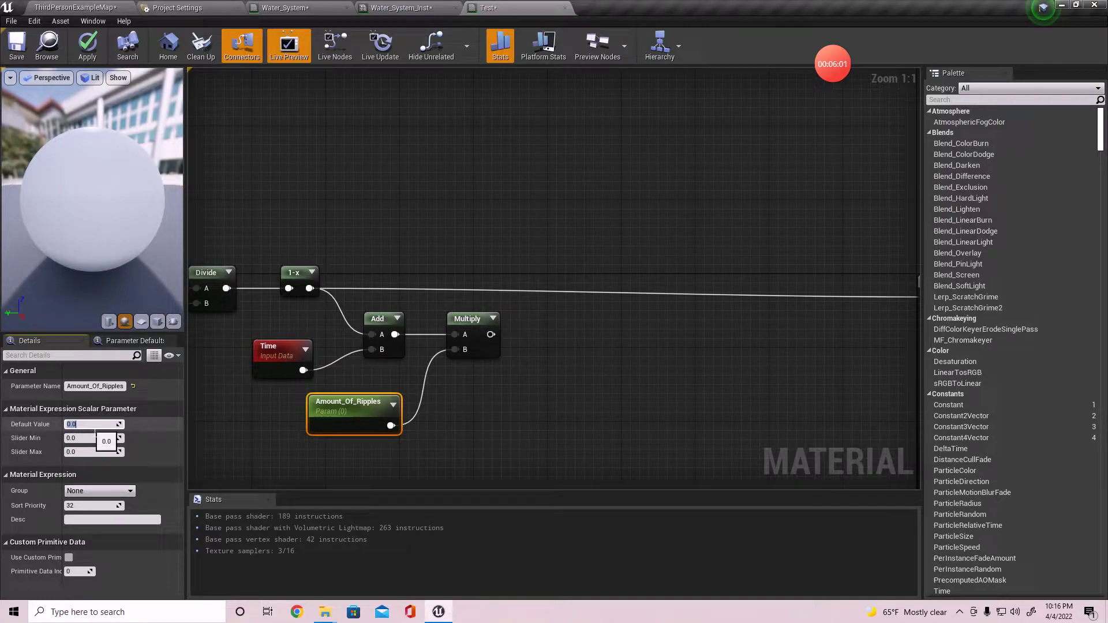
{"action": "key", "text": "Return"}
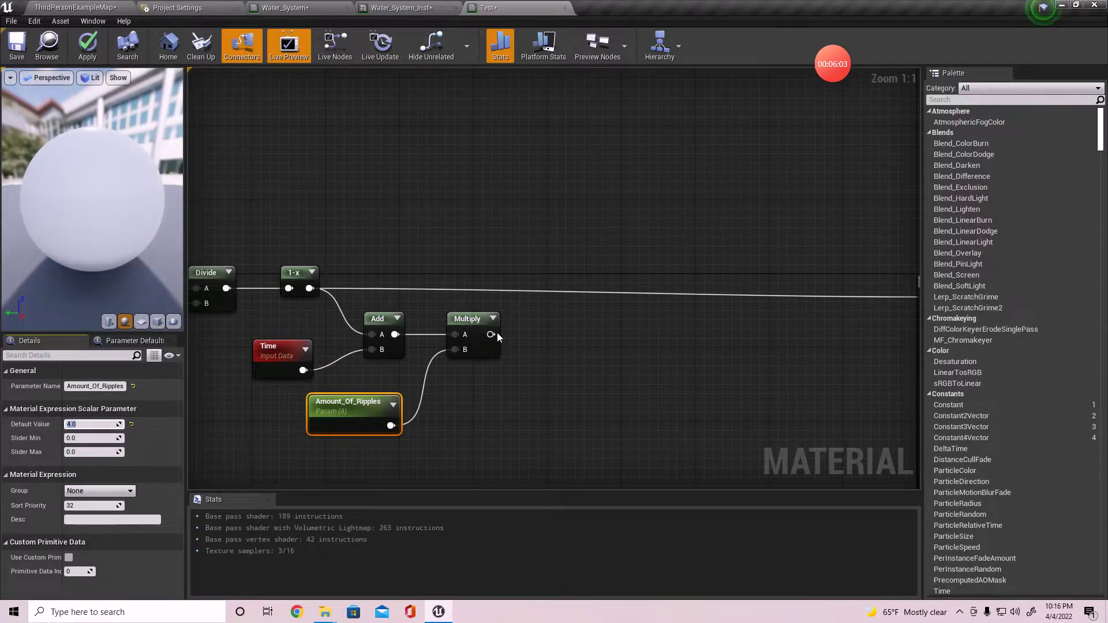
- Add a Sine node fed by the ripple Multiply node's output and place it close beside that node
{"action": "left_click_drag", "start_coordinate": [491, 335], "coordinate": [601, 330]}
{"action": "type", "text": "sin"}
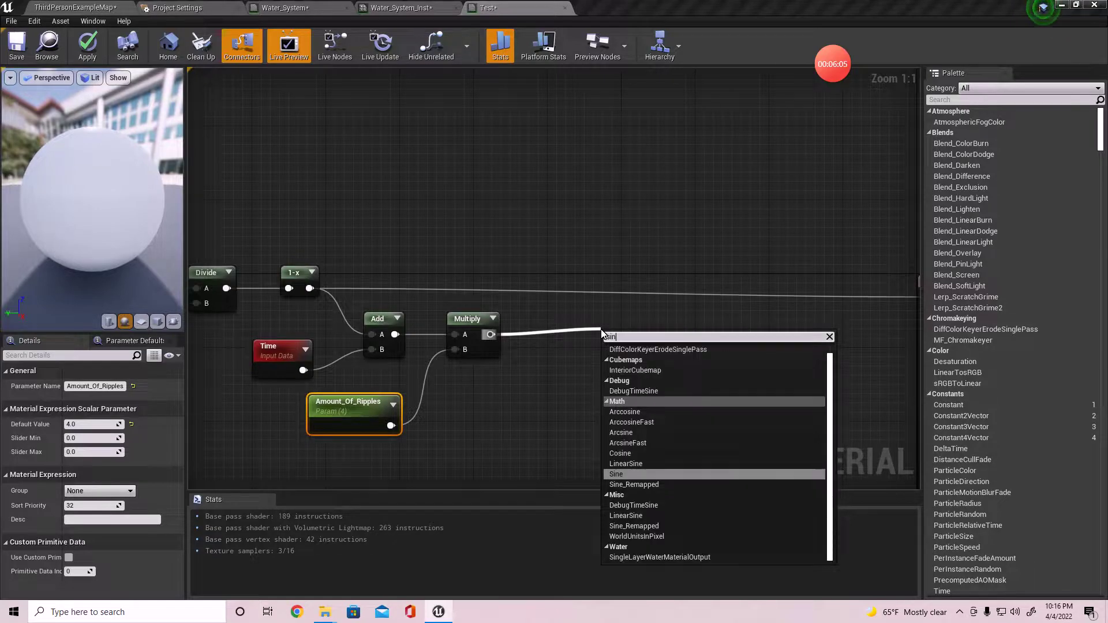
{"action": "key", "text": "Return"}
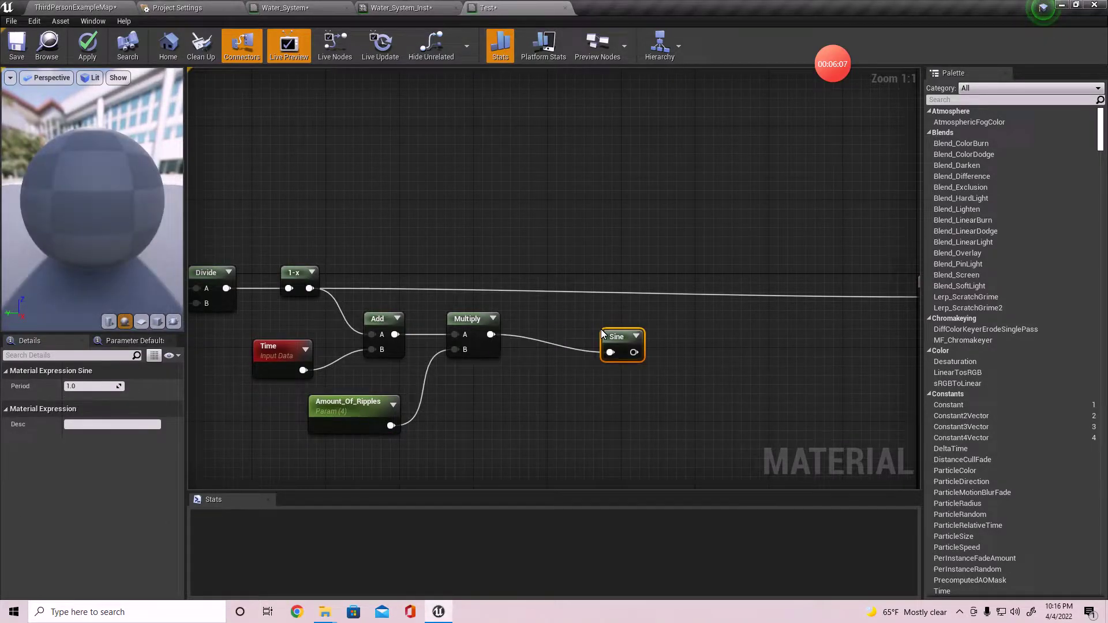
{"action": "left_click_drag", "start_coordinate": [623, 345], "coordinate": [545, 327]}
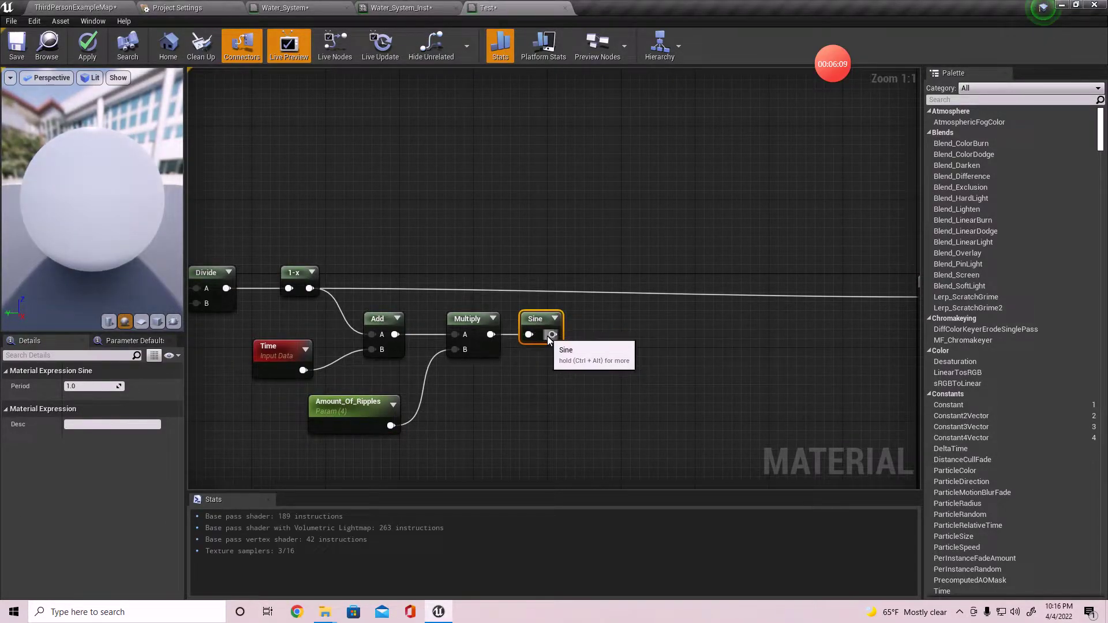
- Add a final Multiply node with OneMinus feeding its A input and Sine feeding its B input
{"action": "left_click_drag", "start_coordinate": [310, 288], "coordinate": [597, 282]}
{"action": "type", "text": "multiply"}
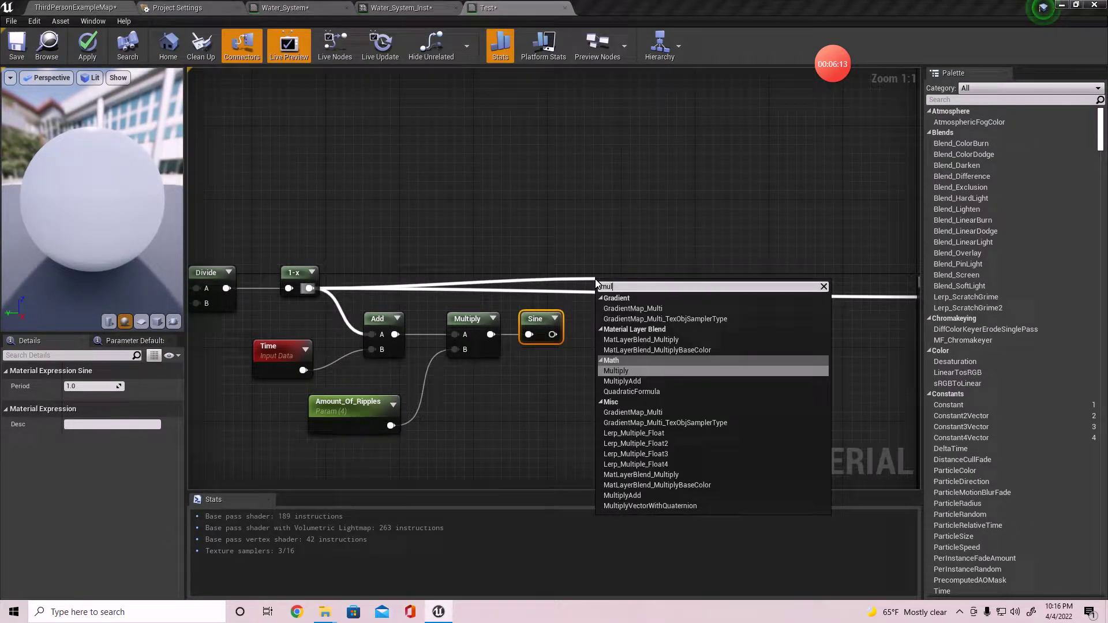
{"action": "key", "text": "Return"}
{"action": "left_click_drag", "start_coordinate": [617, 293], "coordinate": [552, 335]}
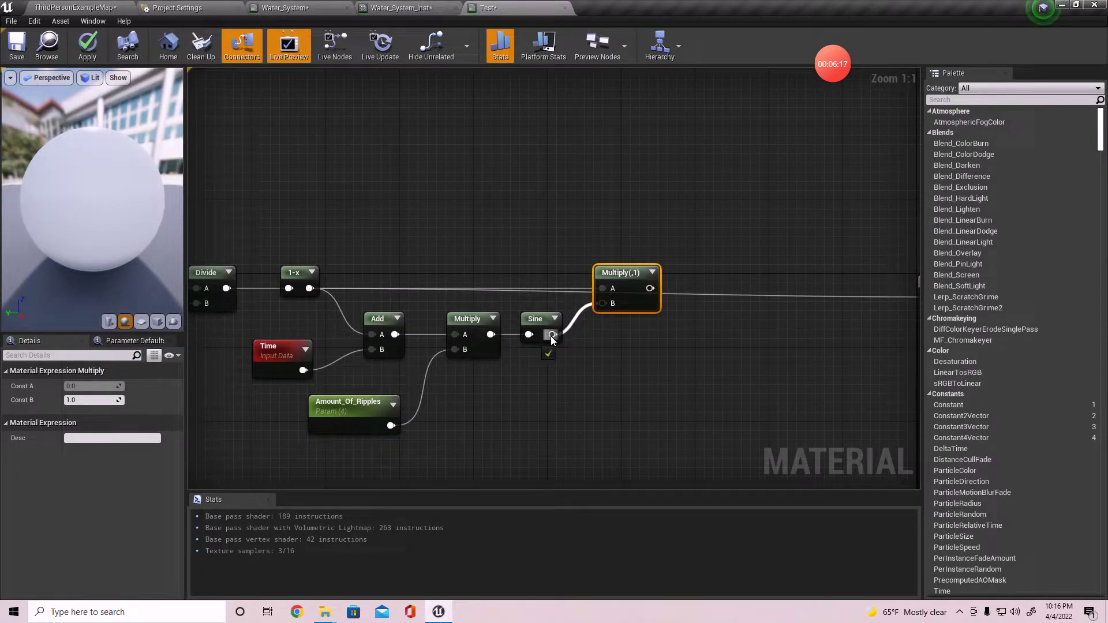
- Examine the shoreline distance nodes and the ripple nodes that feed the final Multiply node
{"action": "right_click_drag", "start_coordinate": [558, 346], "coordinate": [714, 356]}
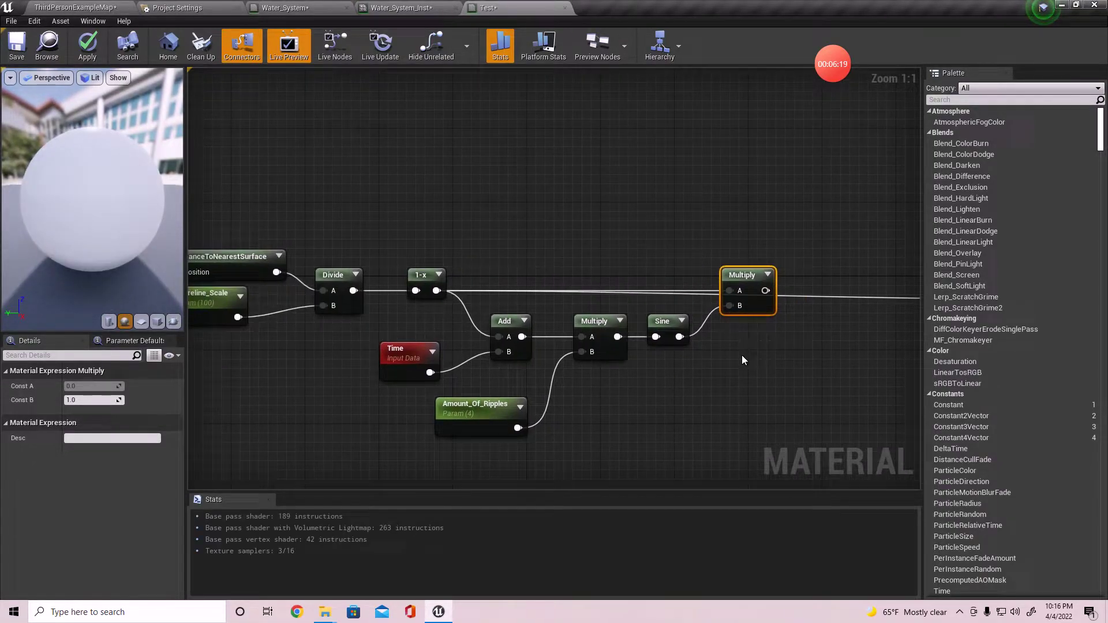
{"action": "right_click_drag", "start_coordinate": [325, 367], "coordinate": [413, 310]}
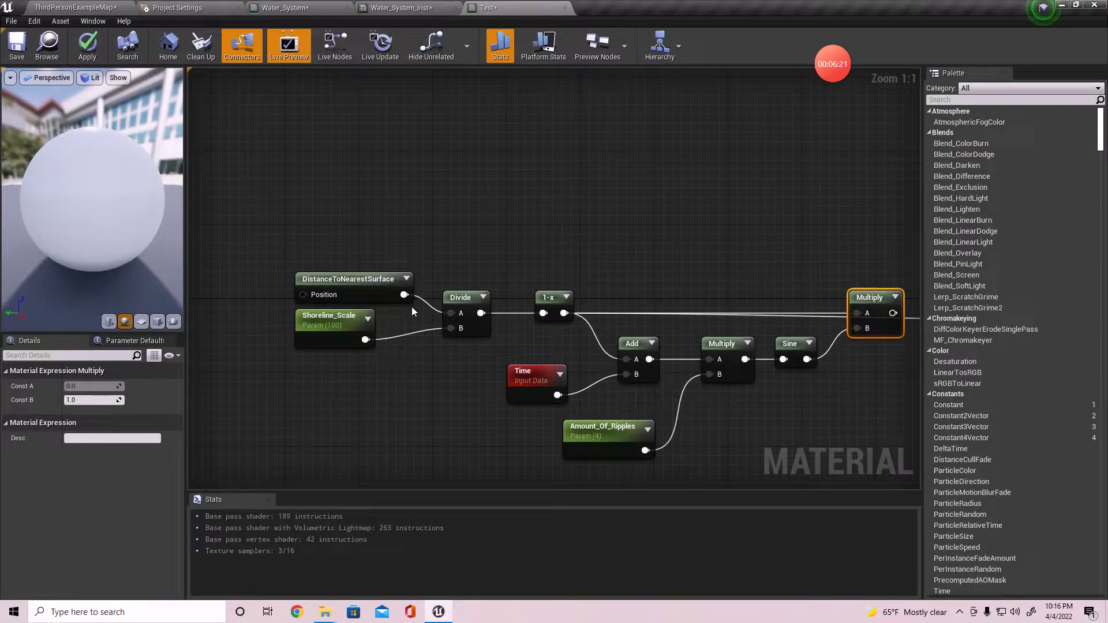
{"action": "left_click_drag", "start_coordinate": [242, 198], "coordinate": [580, 339]}
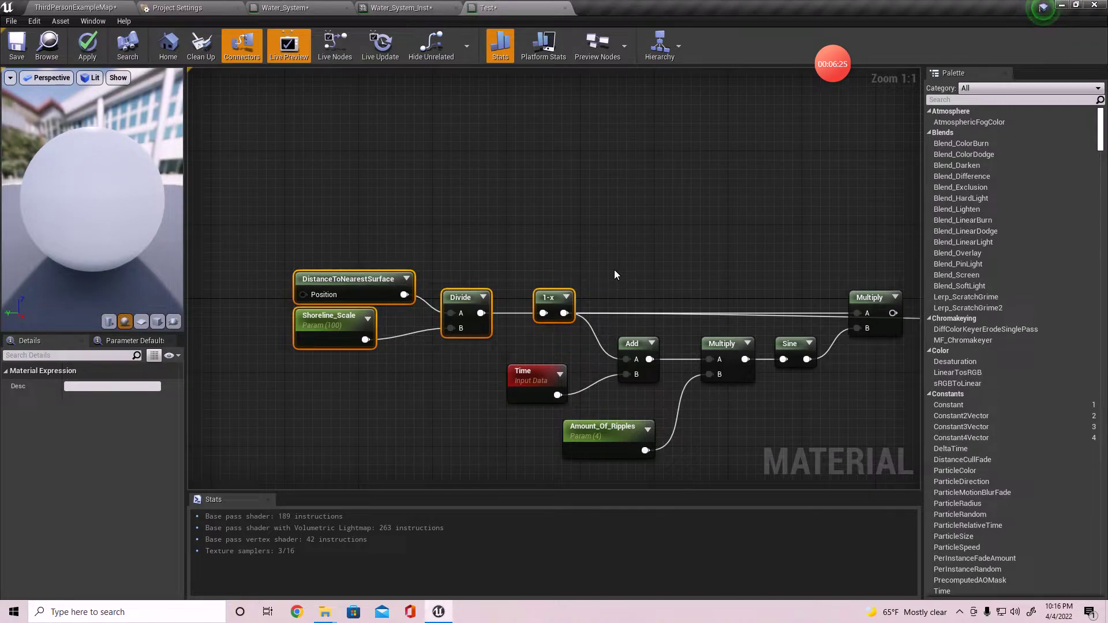
{"action": "left_click", "coordinate": [682, 281]}
{"action": "right_click_drag", "start_coordinate": [681, 286], "coordinate": [495, 160]}
{"action": "left_click_drag", "start_coordinate": [277, 397], "coordinate": [694, 220]}
- Connect the Sine output to Base Color, apply the material and inspect the result on the level's water plane
{"action": "right_click_drag", "start_coordinate": [686, 236], "coordinate": [631, 296]}
{"action": "left_click_drag", "start_coordinate": [576, 287], "coordinate": [474, 252]}
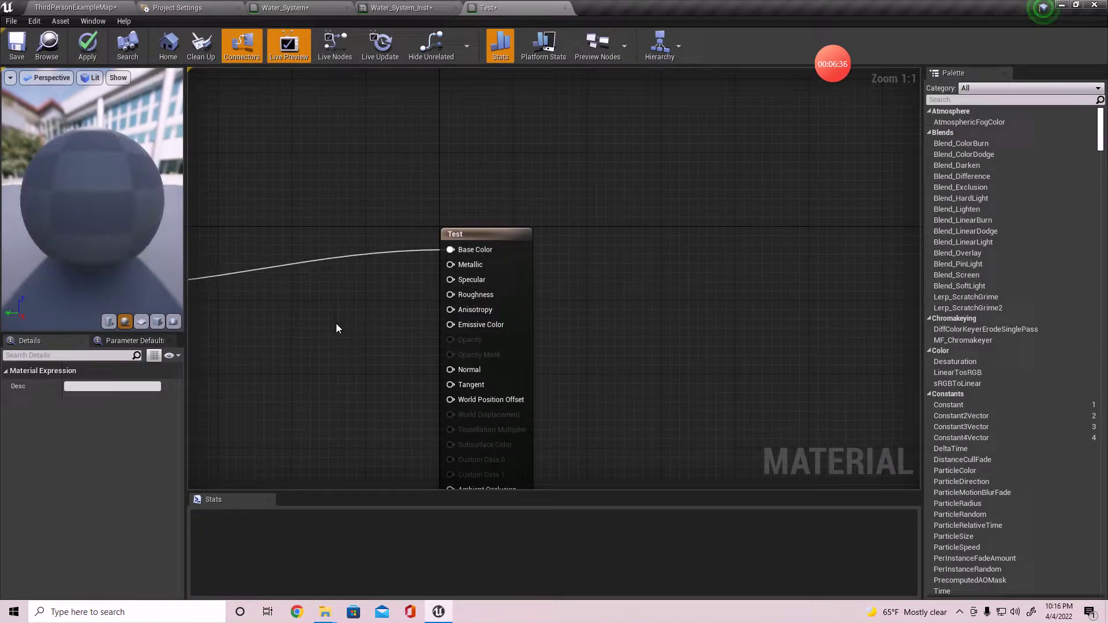
{"action": "right_click_drag", "start_coordinate": [337, 324], "coordinate": [646, 371]}
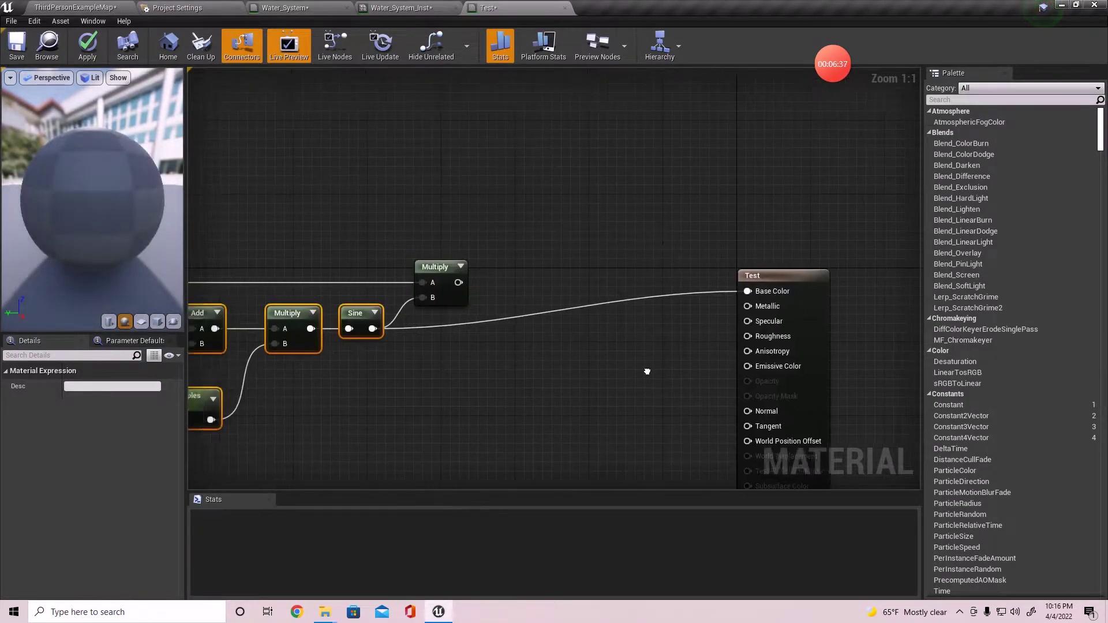
{"action": "left_click", "coordinate": [88, 41]}
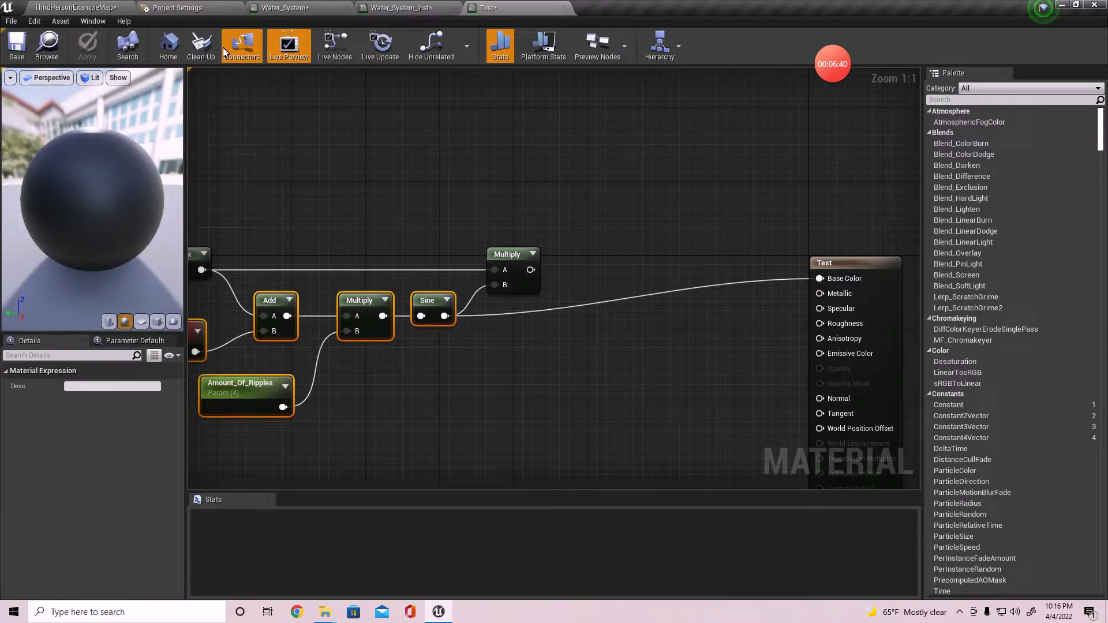
{"action": "left_click", "coordinate": [98, 4]}
{"action": "right_click_drag", "start_coordinate": [412, 212], "coordinate": [465, 227]}
- Connect Time directly to the ripple Multiply node's A input in place of Add, apply the material and inspect the plane
{"action": "left_click", "coordinate": [500, 7]}
{"action": "right_click_drag", "start_coordinate": [404, 374], "coordinate": [559, 372]}
{"action": "left_click_drag", "start_coordinate": [350, 344], "coordinate": [511, 307]}
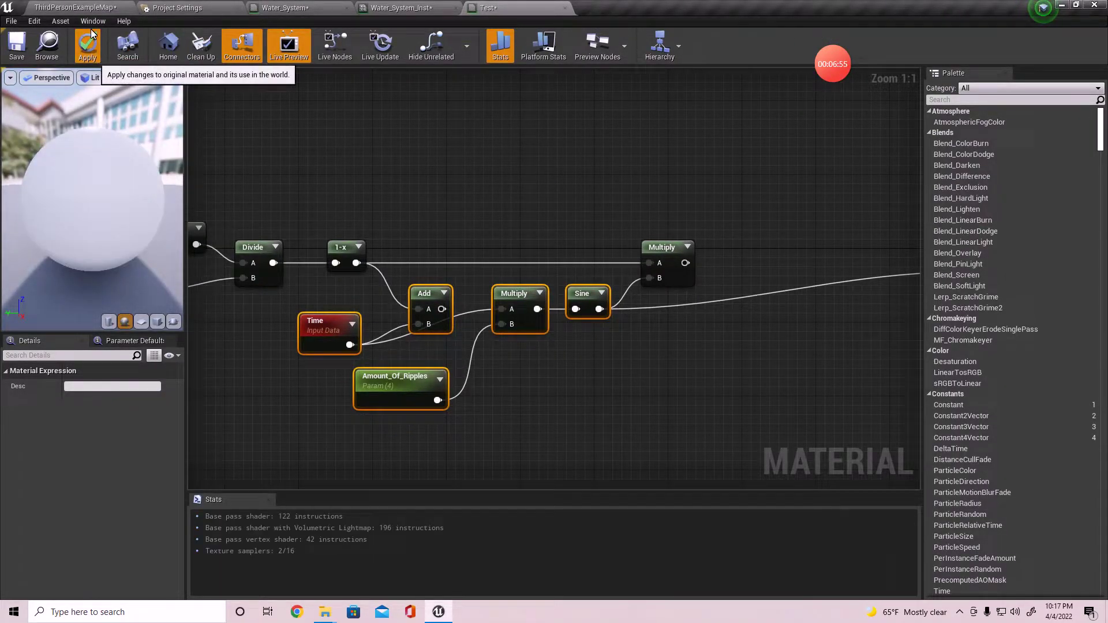
{"action": "left_click", "coordinate": [88, 46]}
{"action": "left_click", "coordinate": [90, 6]}
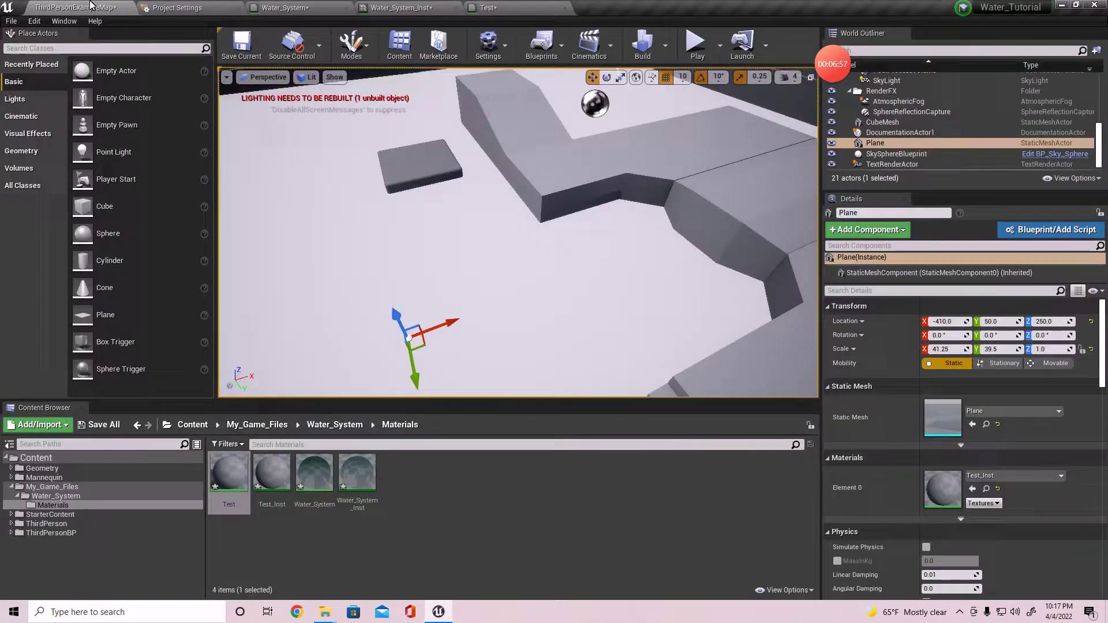
{"action": "right_click_drag", "start_coordinate": [517, 233], "coordinate": [392, 231]}
{"action": "right_click_drag", "start_coordinate": [577, 191], "coordinate": [678, 224]}
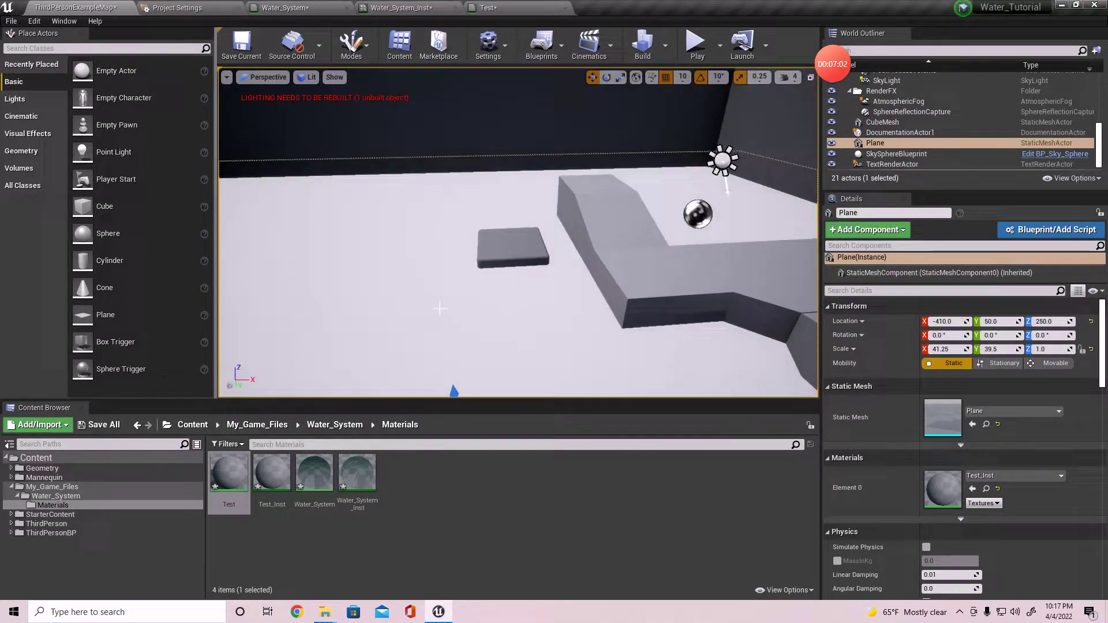
- Restore the Add node's output as the A input of the ripple Multiply node in the Test material
{"action": "left_click", "coordinate": [488, 8]}
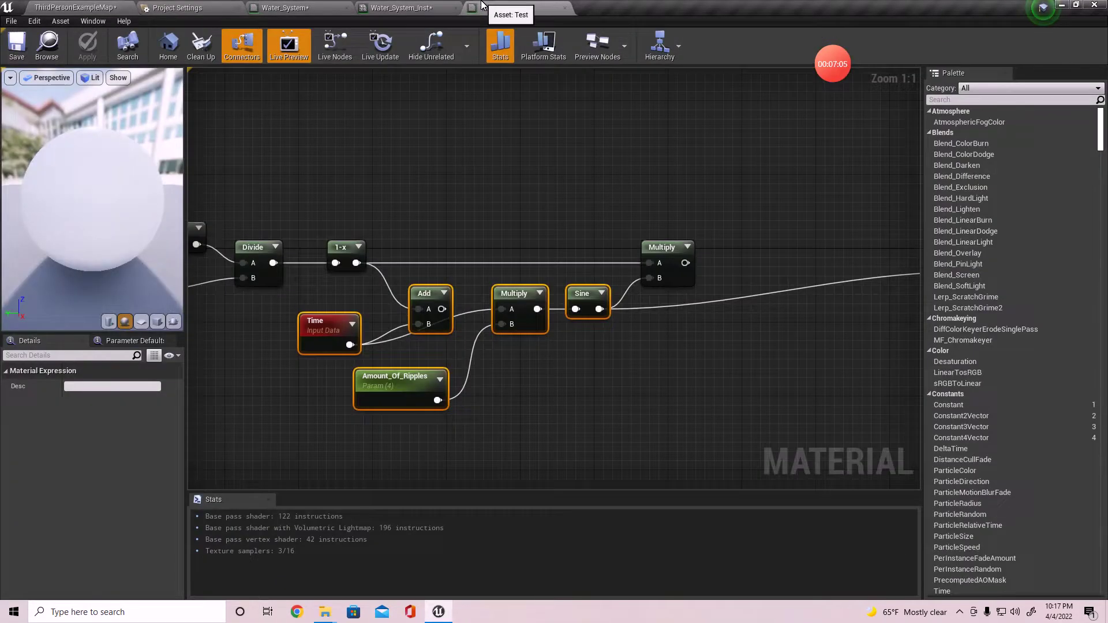
{"action": "left_click_drag", "start_coordinate": [502, 284], "coordinate": [550, 280]}
{"action": "right_click_drag", "start_coordinate": [594, 344], "coordinate": [561, 363]}
{"action": "left_click_drag", "start_coordinate": [313, 412], "coordinate": [633, 278]}
{"action": "right_click_drag", "start_coordinate": [584, 362], "coordinate": [702, 387]}
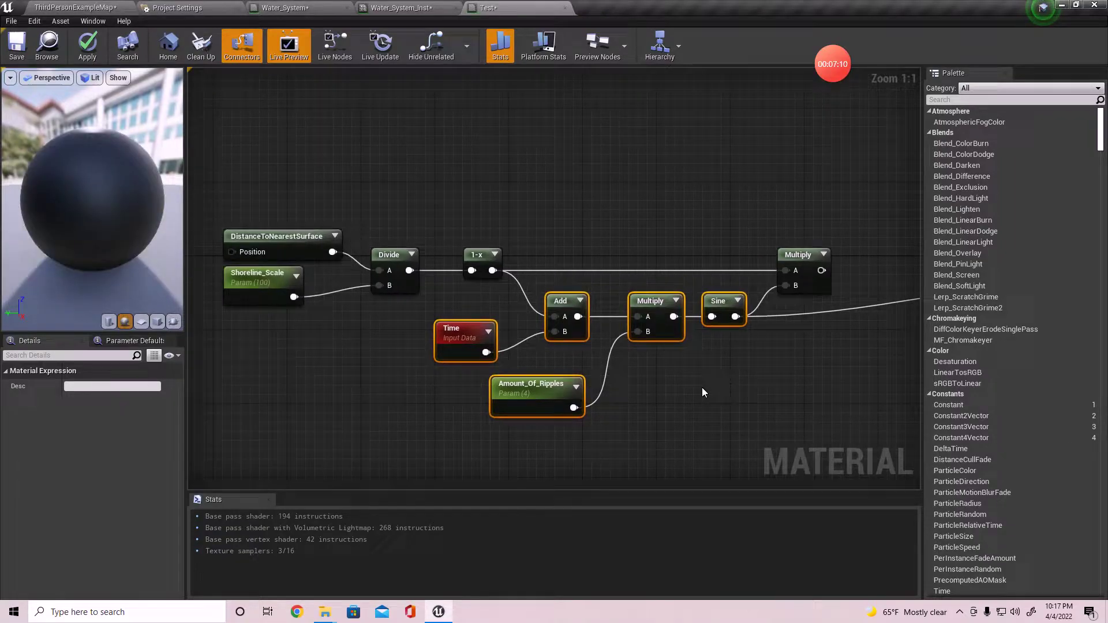
- Connect the final Multiply node's output to the Test material's Base Color and apply the material
{"action": "left_click", "coordinate": [289, 243]}
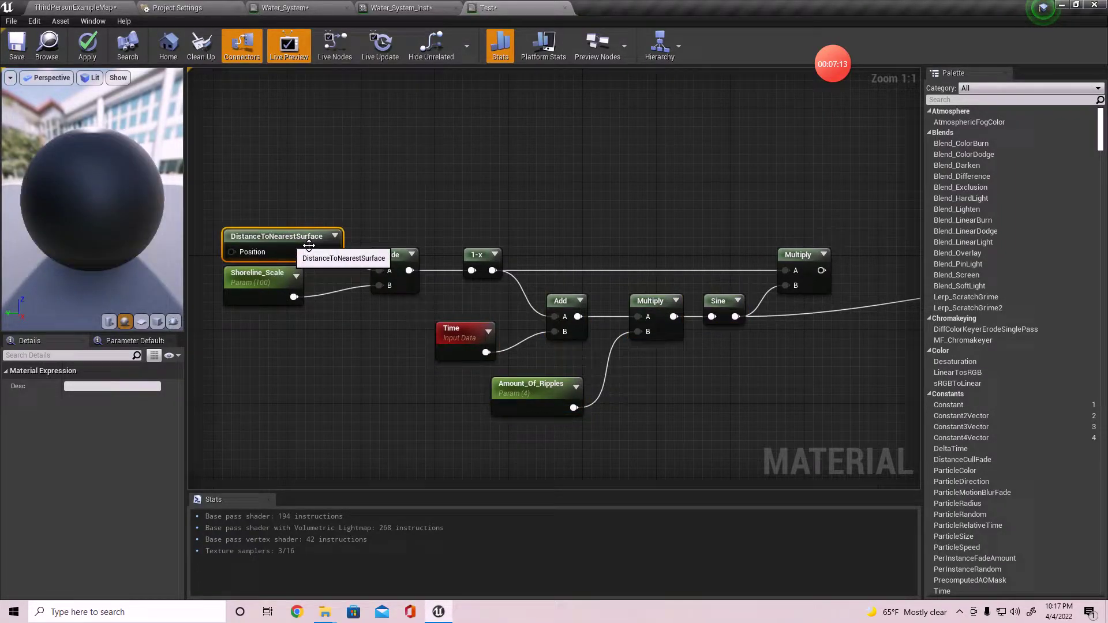
{"action": "left_click", "coordinate": [712, 222]}
{"action": "right_click_drag", "start_coordinate": [712, 222], "coordinate": [622, 328]}
{"action": "left_click_drag", "start_coordinate": [625, 322], "coordinate": [798, 327]}
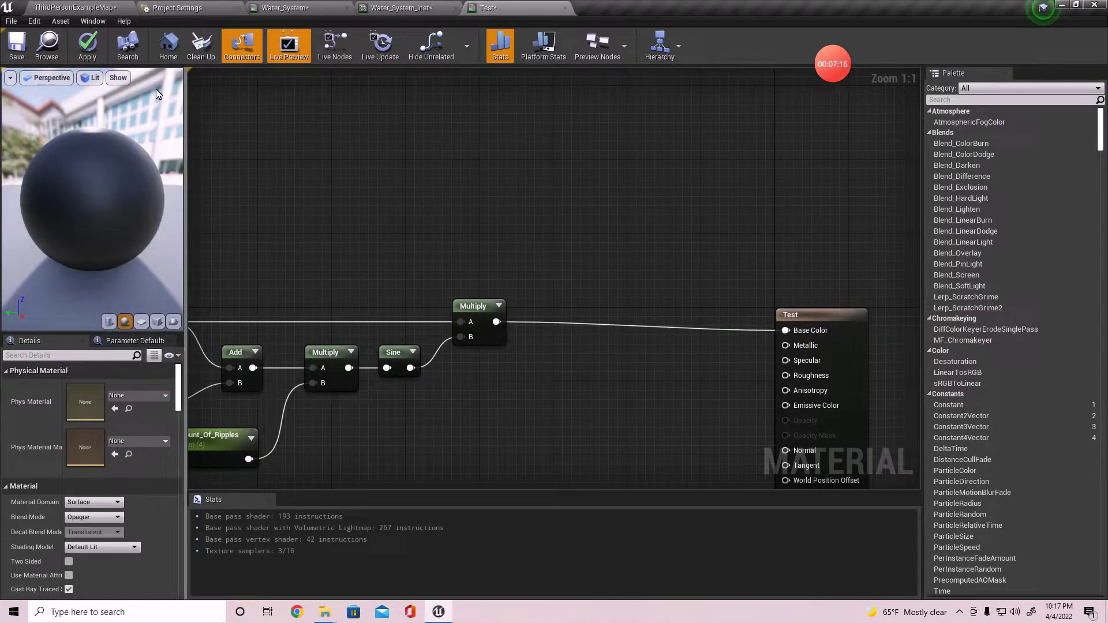
{"action": "left_click", "coordinate": [89, 49]}
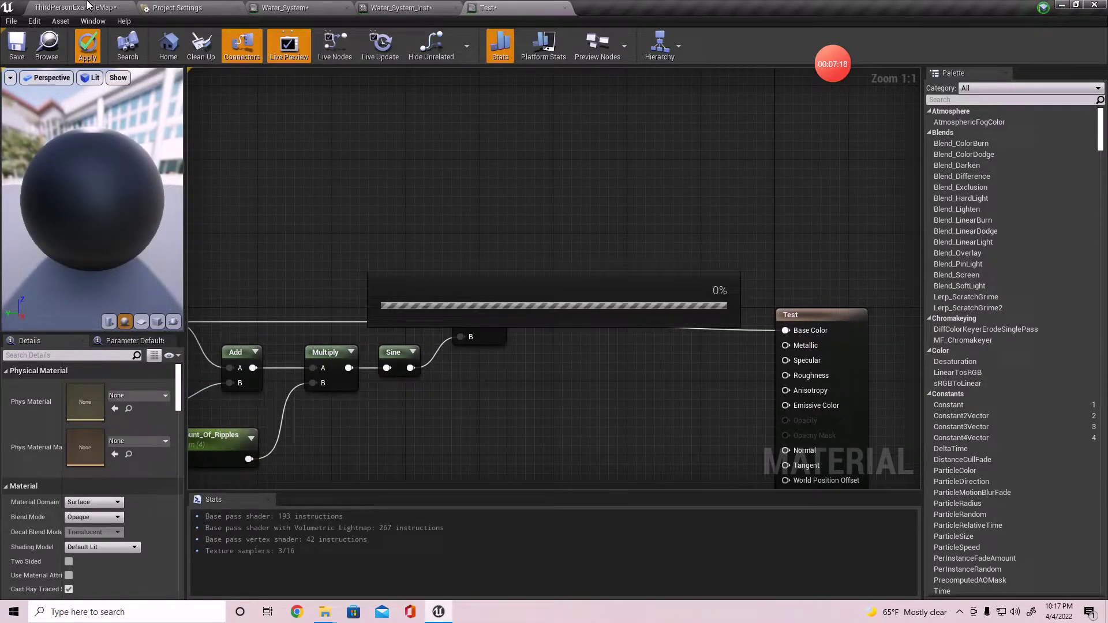
- In the level, move the CubeMesh in the water plane to test how the ripples follow its outline
{"action": "left_click", "coordinate": [87, 3]}
{"action": "right_click_drag", "start_coordinate": [327, 213], "coordinate": [472, 297]}
{"action": "mouse_move", "coordinate": [462, 322]}
{"action": "left_mouse_down"}
{"action": "mouse_move", "coordinate": [464, 290]}
{"action": "mouse_move", "coordinate": [465, 322]}
{"action": "left_mouse_up"}
{"action": "right_click_drag", "start_coordinate": [465, 322], "coordinate": [504, 307]}
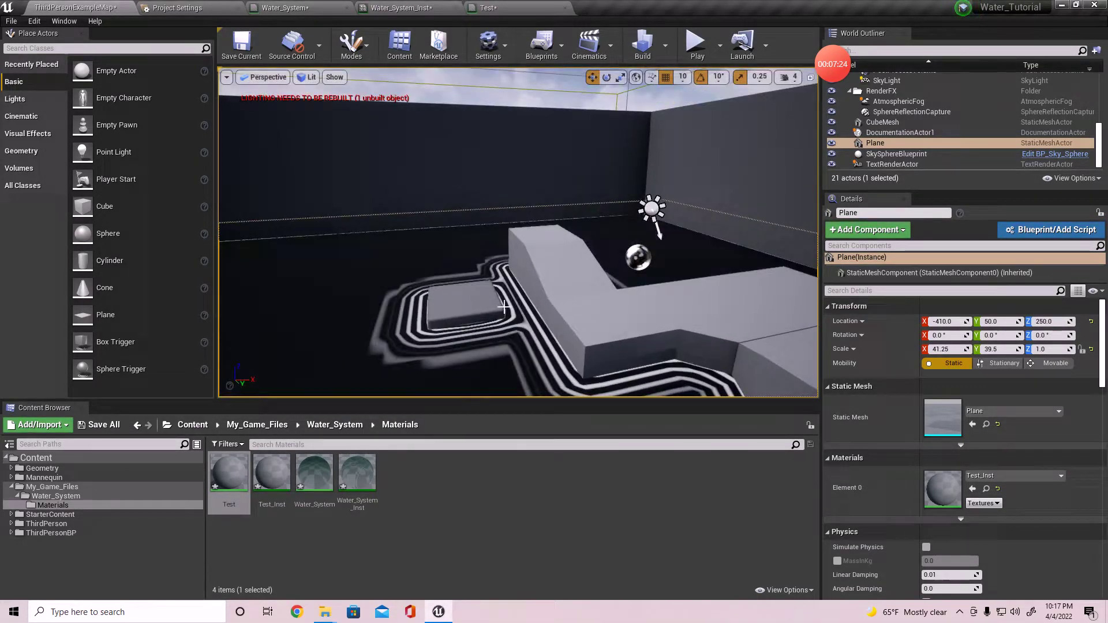
{"action": "left_click", "coordinate": [501, 312]}
{"action": "left_click_drag", "start_coordinate": [509, 317], "coordinate": [409, 331]}
{"action": "right_click_drag", "start_coordinate": [433, 351], "coordinate": [562, 241]}
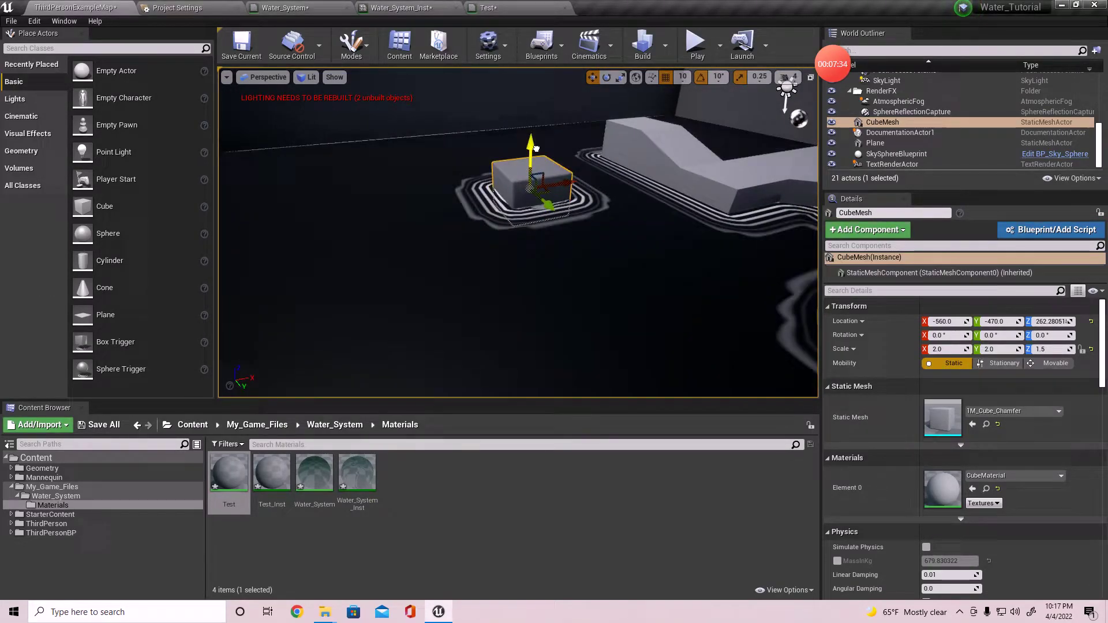
{"action": "left_click", "coordinate": [490, 245]}
{"action": "mouse_move", "coordinate": [707, 235]}
{"action": "left_mouse_down"}
{"action": "mouse_move", "coordinate": [693, 272]}
{"action": "mouse_move", "coordinate": [721, 136]}
{"action": "mouse_move", "coordinate": [709, 229]}
{"action": "left_mouse_up"}
- In the Test material, move Time farther away and insert a Divide node between it and the Add node's B input
{"action": "left_click", "coordinate": [518, 6]}
{"action": "scroll", "coordinate": [656, 329], "scroll_direction": "up", "scroll_amount": 3}
{"action": "right_click_drag", "start_coordinate": [482, 371], "coordinate": [553, 396]}
{"action": "right_click_drag", "start_coordinate": [705, 391], "coordinate": [459, 426]}
{"action": "scroll", "coordinate": [668, 347], "scroll_direction": "down", "scroll_amount": 3}
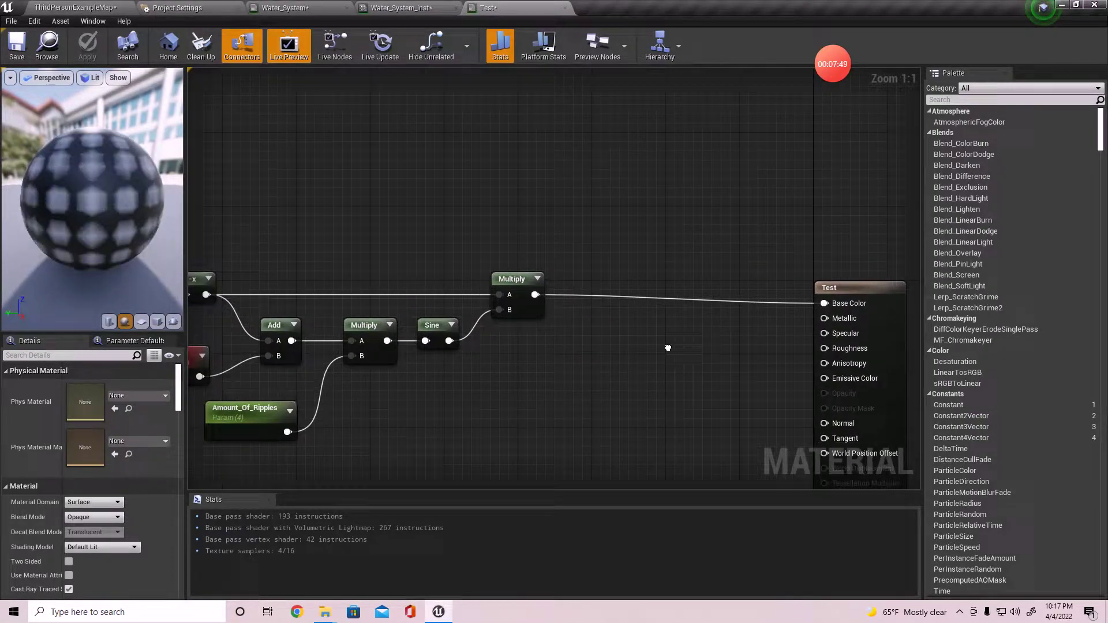
{"action": "right_click_drag", "start_coordinate": [614, 392], "coordinate": [615, 338]}
{"action": "scroll", "coordinate": [514, 333], "scroll_direction": "up", "scroll_amount": 2}
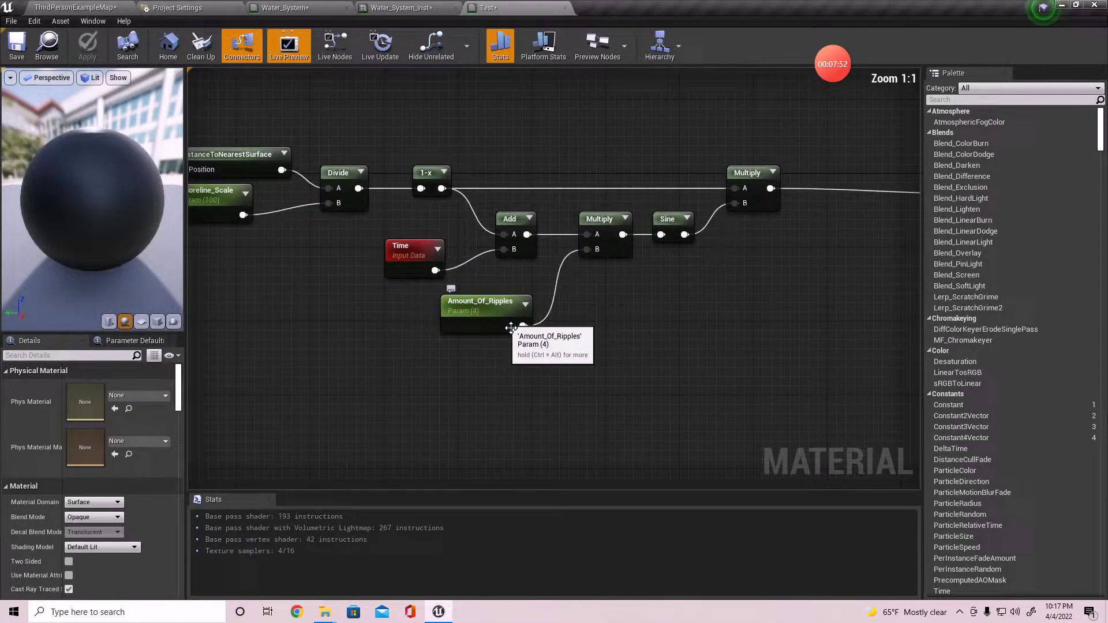
{"action": "left_click", "coordinate": [361, 277]}
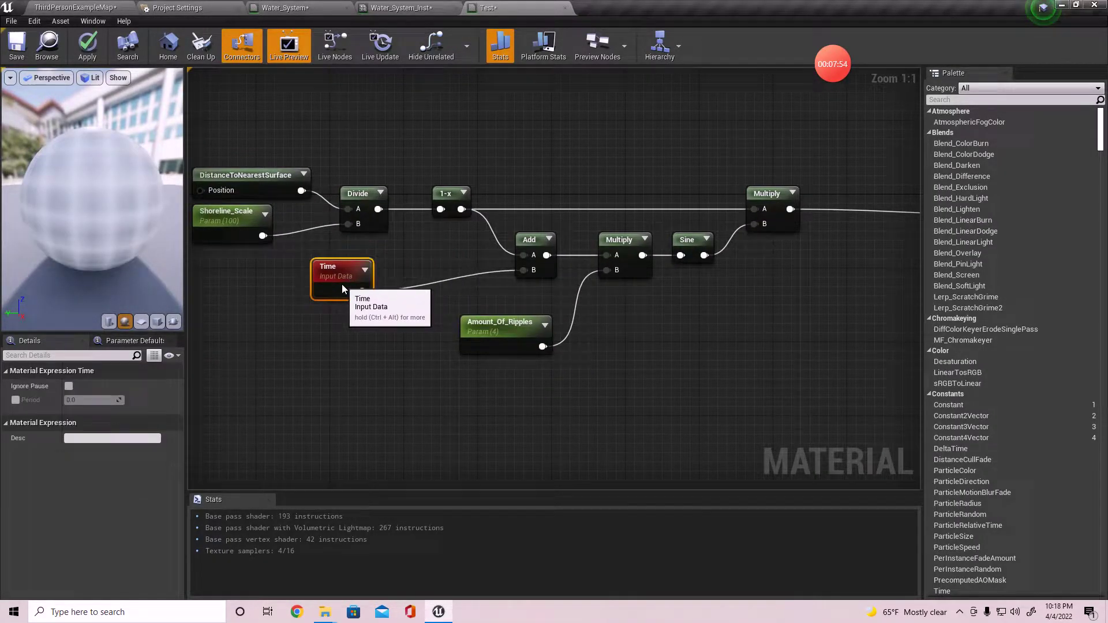
{"action": "left_click_drag", "start_coordinate": [342, 289], "coordinate": [410, 296]}
{"action": "type", "text": "divide"}
{"action": "key", "text": "Return"}
{"action": "left_click_drag", "start_coordinate": [411, 299], "coordinate": [525, 270]}
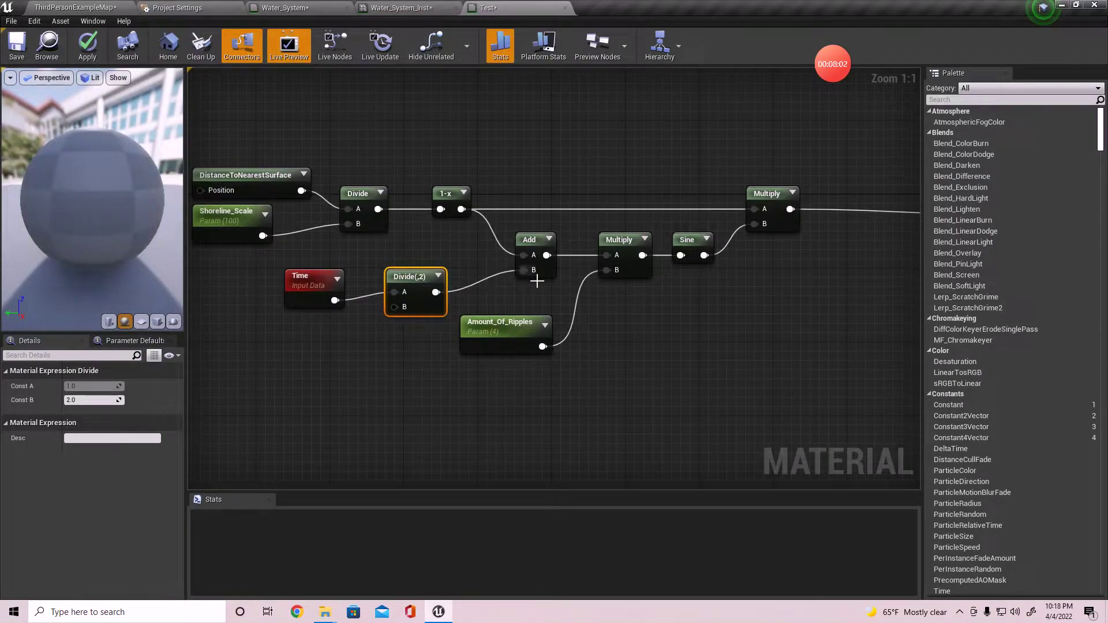
- Promote the B input of the Divide node fed by Time to a parameter named Ripples_Speed and place it below Time
{"action": "right_click", "coordinate": [394, 307]}
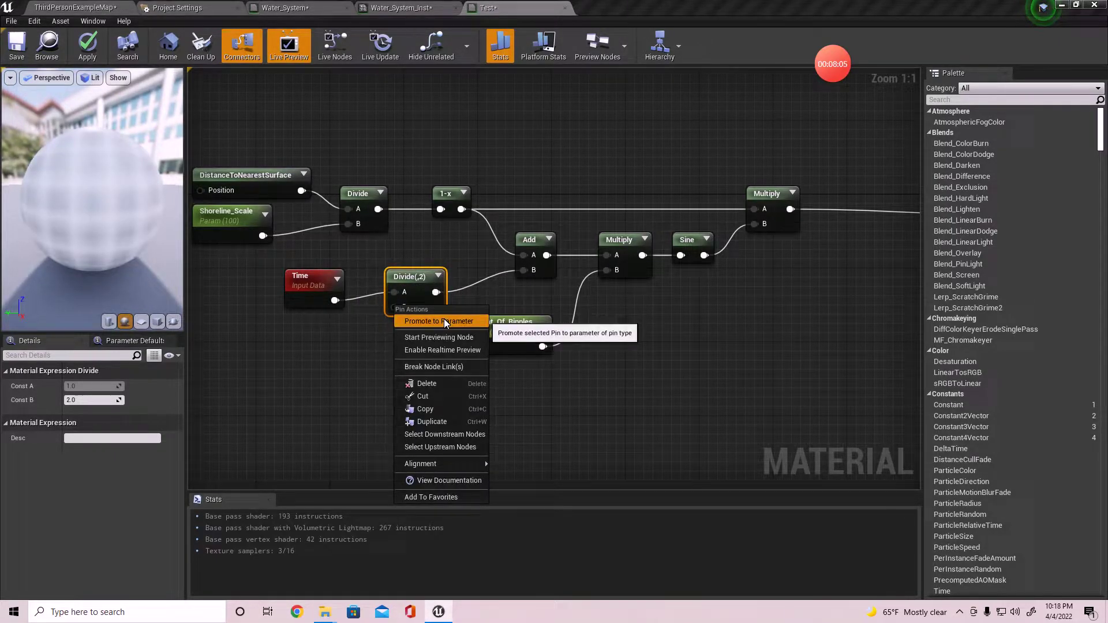
{"action": "left_click", "coordinate": [444, 318]}
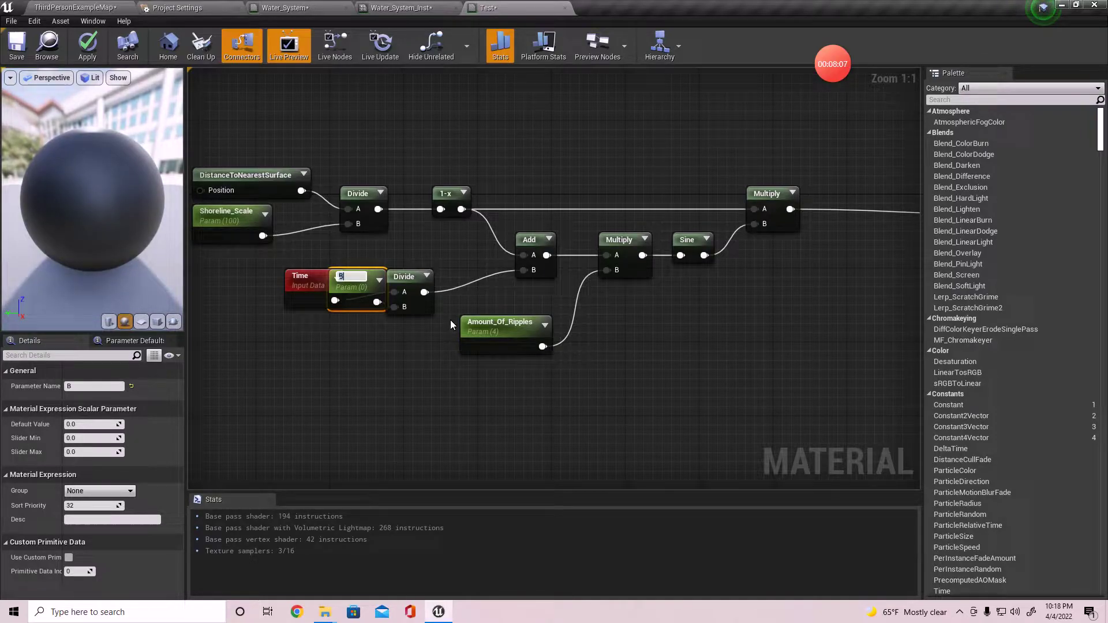
{"action": "type", "text": "Rip"}
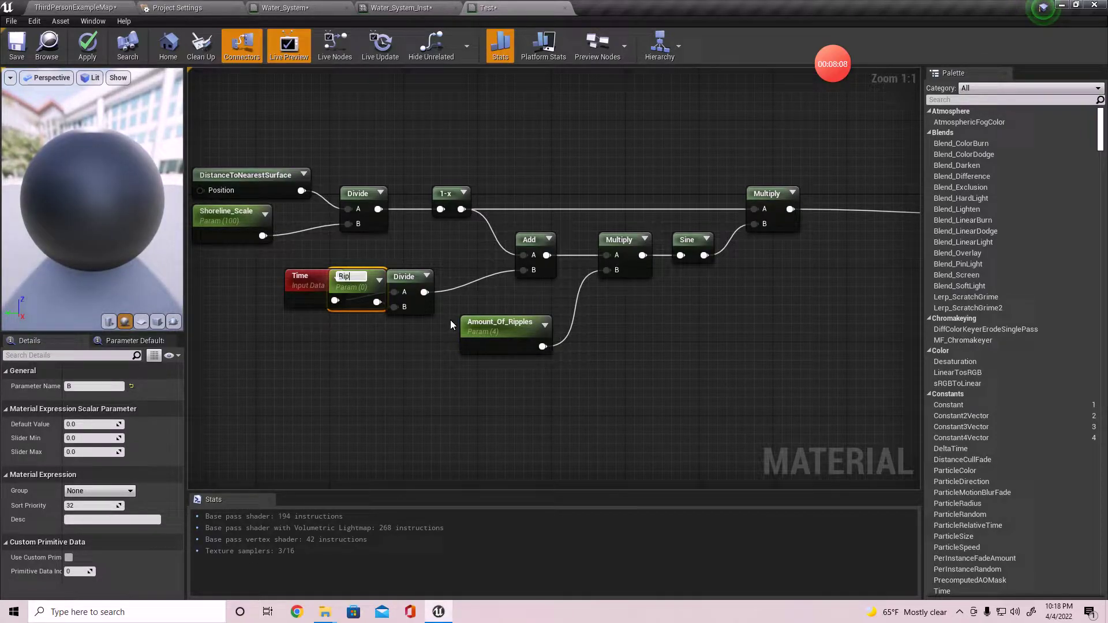
{"action": "type", "text": "ples_Speed"}
{"action": "key", "text": "Return"}
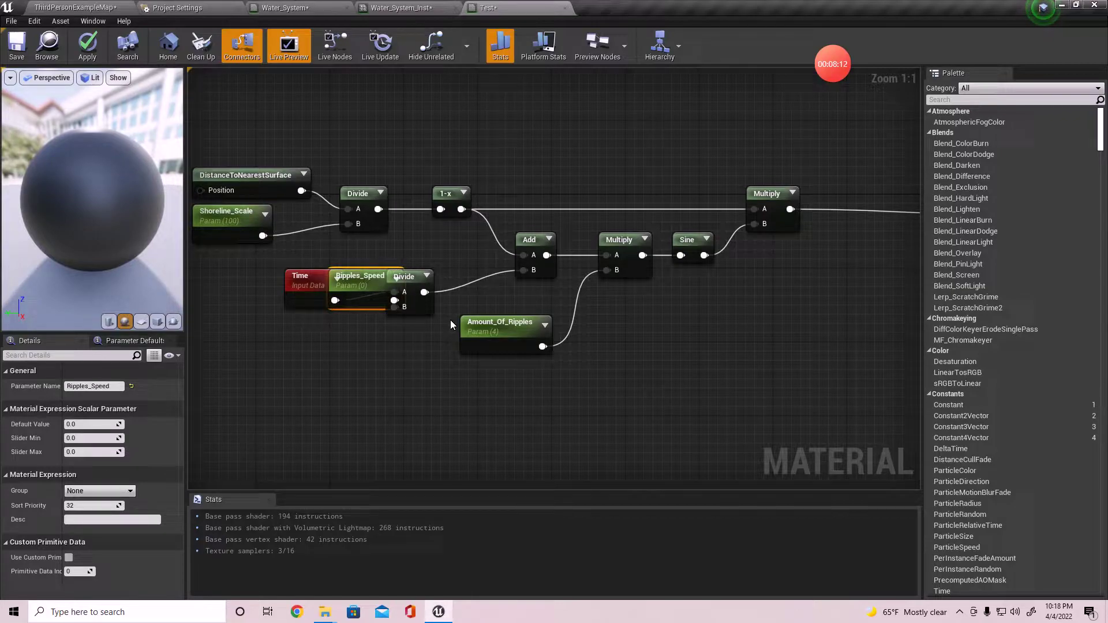
{"action": "left_click_drag", "start_coordinate": [379, 281], "coordinate": [318, 329]}
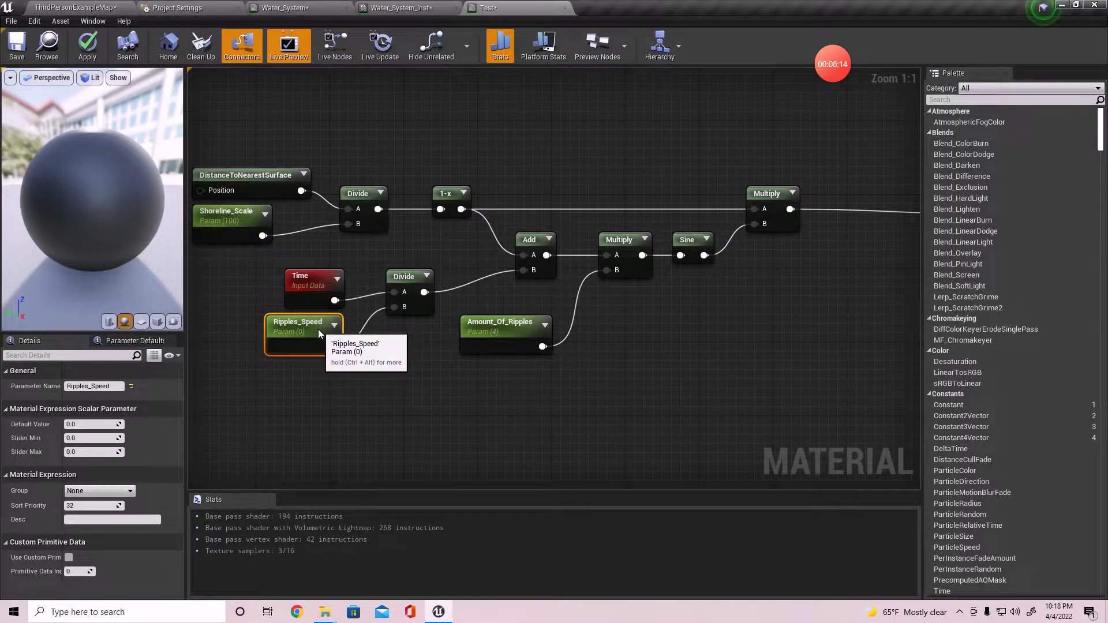
- Set the Ripples_Speed parameter's default value to 4 and apply the Test material
{"action": "right_click_drag", "start_coordinate": [665, 195], "coordinate": [445, 282]}
{"action": "left_click", "coordinate": [88, 46]}
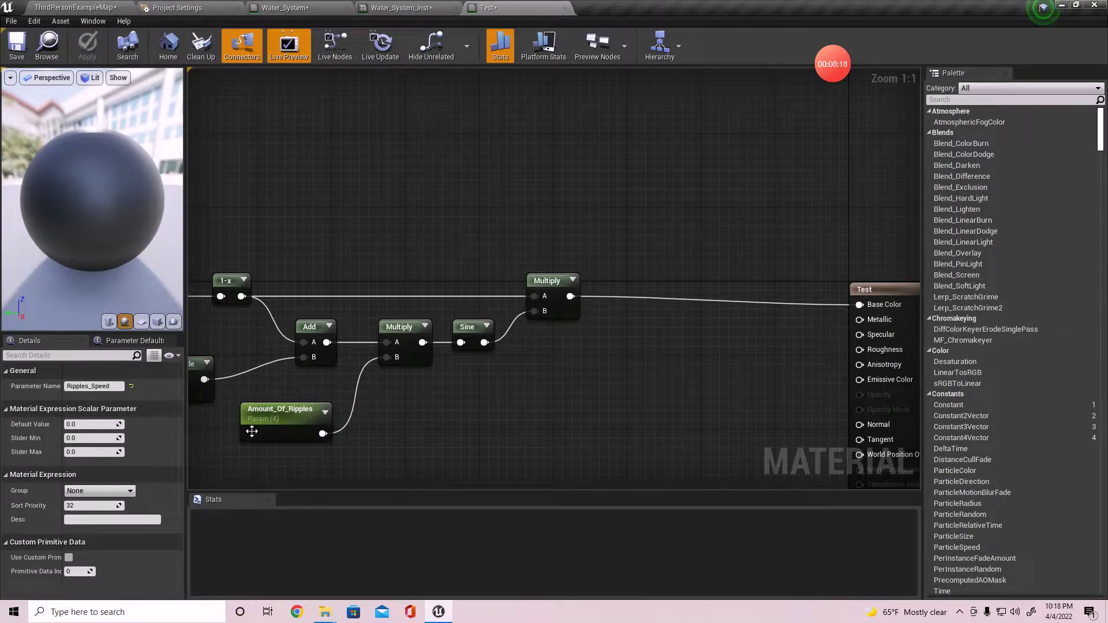
{"action": "right_click_drag", "start_coordinate": [250, 430], "coordinate": [419, 413]}
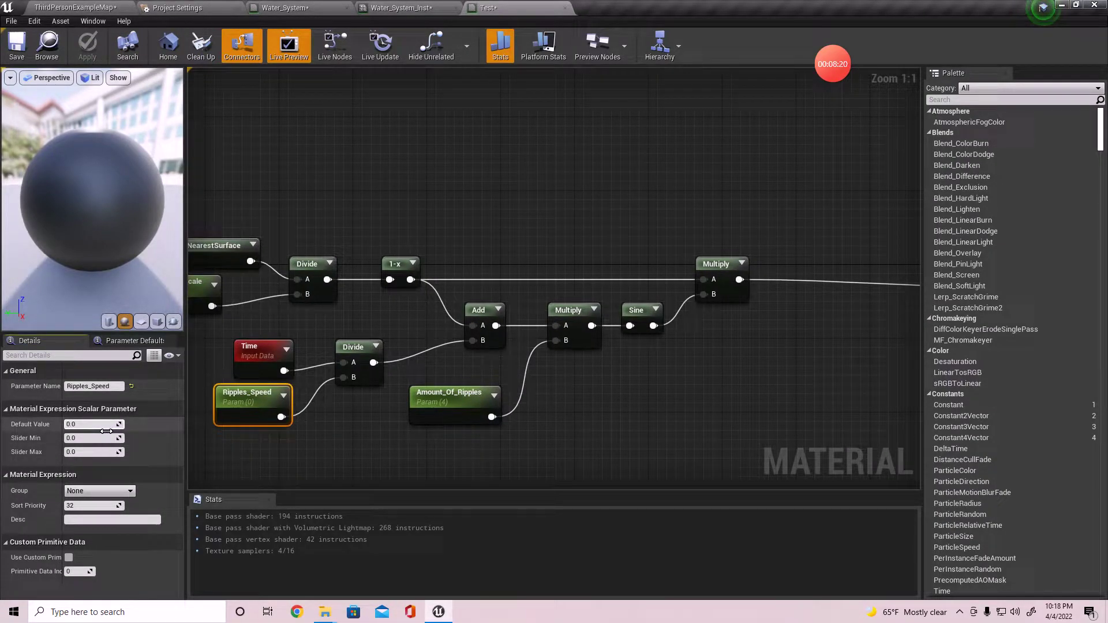
{"action": "type", "text": "4"}
{"action": "key", "text": "Return"}
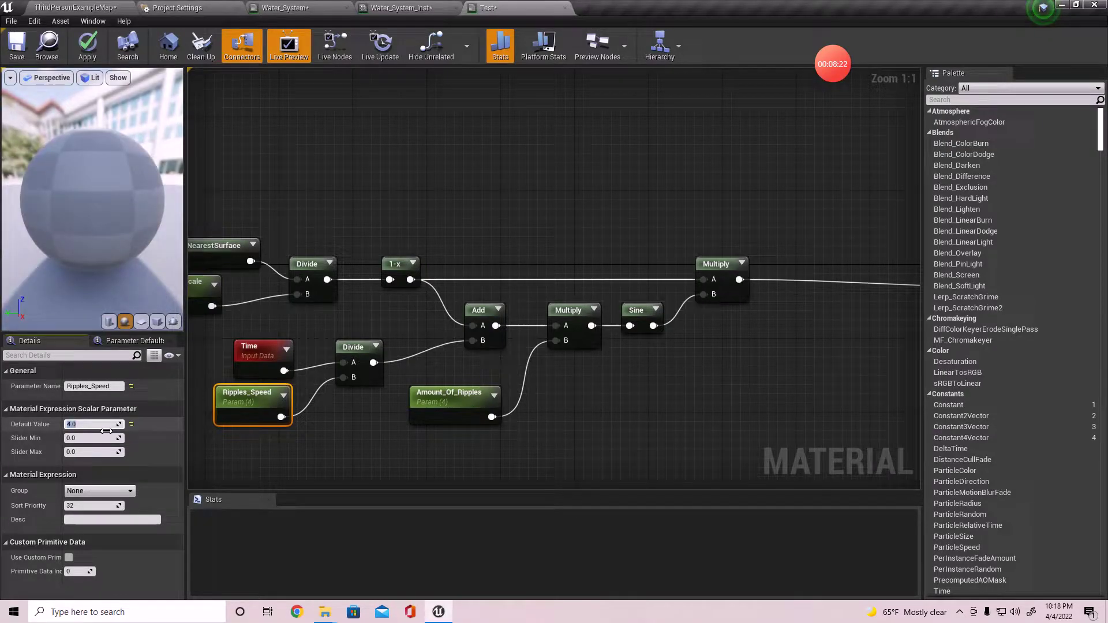
{"action": "left_click", "coordinate": [95, 50]}
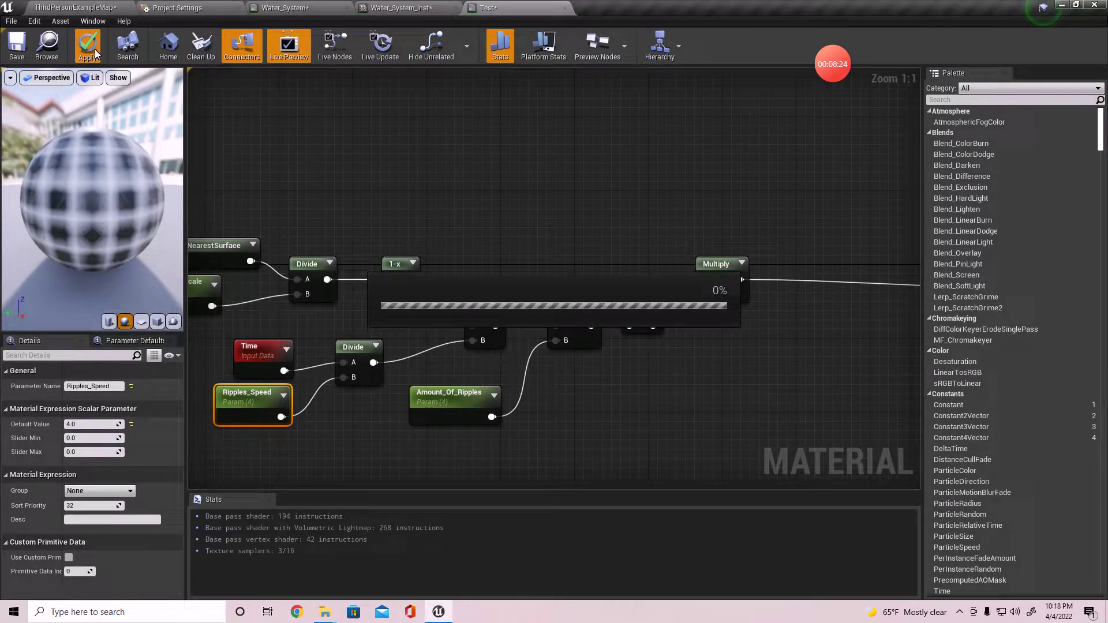
- In the level, examine the animated ripples around the meshes standing in the water plane
{"action": "left_click", "coordinate": [105, 5]}
{"action": "right_click_drag", "start_coordinate": [235, 131], "coordinate": [247, 131]}
{"action": "right_click_drag", "start_coordinate": [451, 225], "coordinate": [526, 257]}
{"action": "right_click_drag", "start_coordinate": [394, 281], "coordinate": [389, 336]}
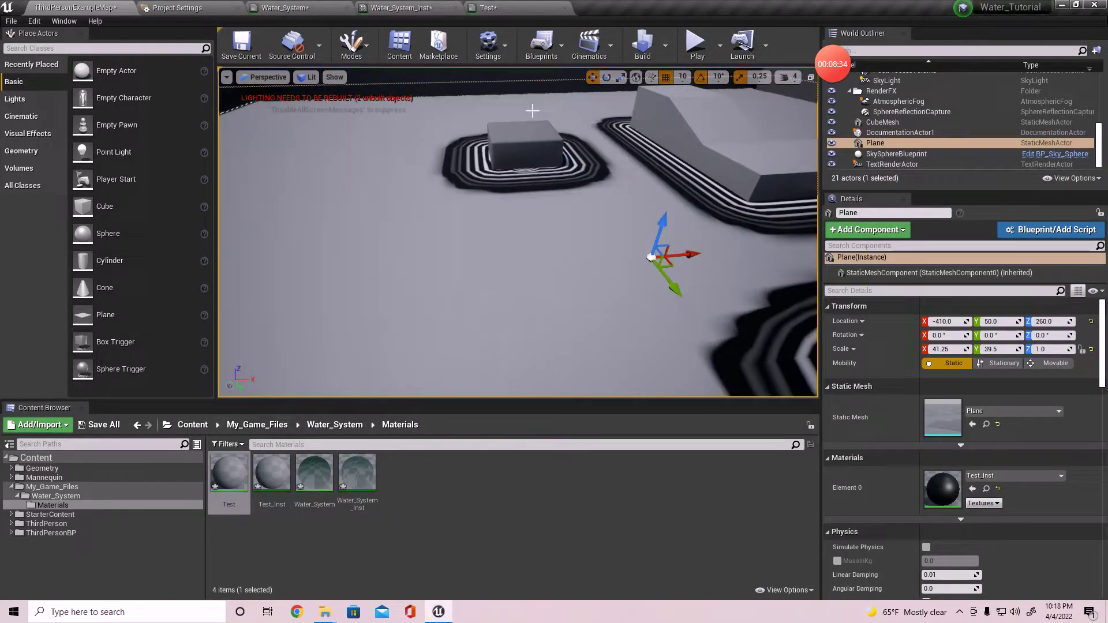
{"action": "left_click", "coordinate": [877, 292]}
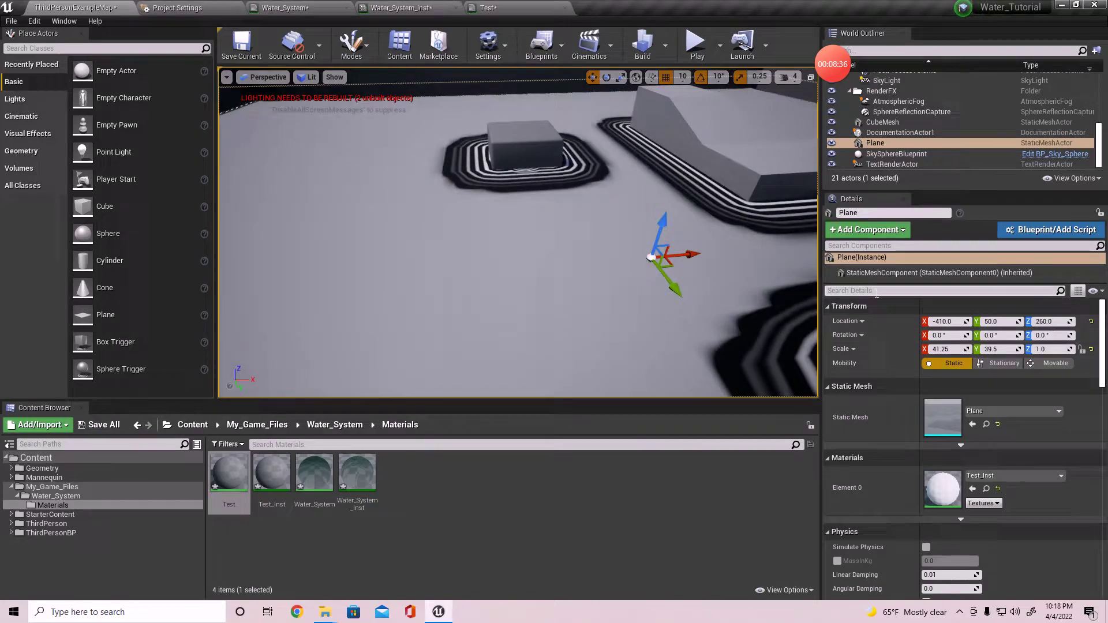
{"action": "right_click_drag", "start_coordinate": [535, 220], "coordinate": [539, 220]}
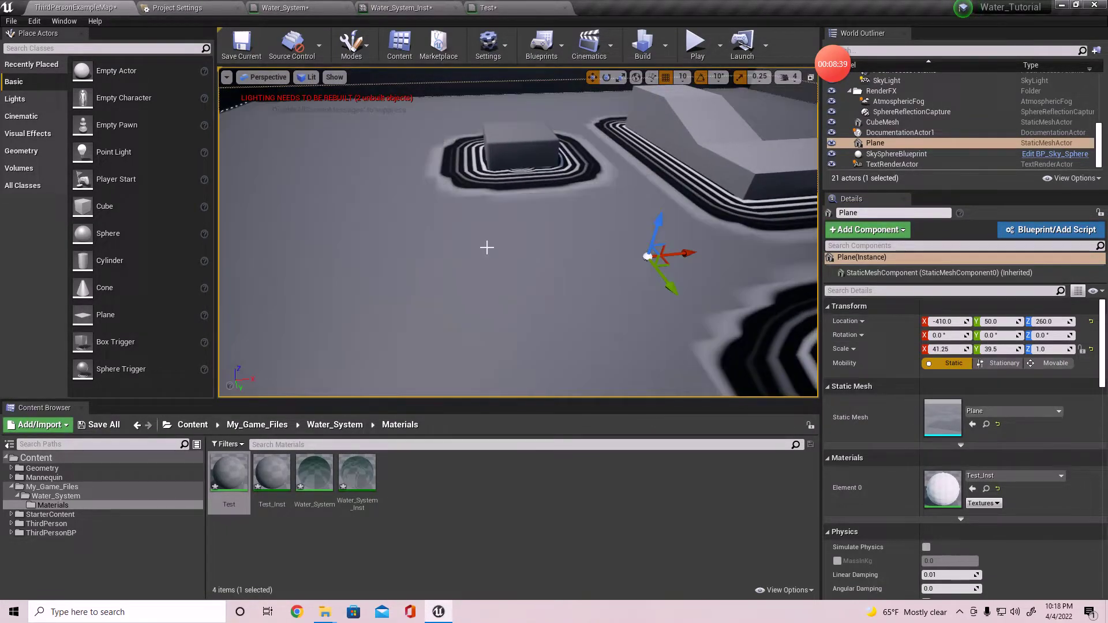
- Filter the Plane's static mesh component settings by "distance" and view the ripples around the meshes from other angles
{"action": "left_click", "coordinate": [912, 272]}
{"action": "left_click", "coordinate": [872, 291]}
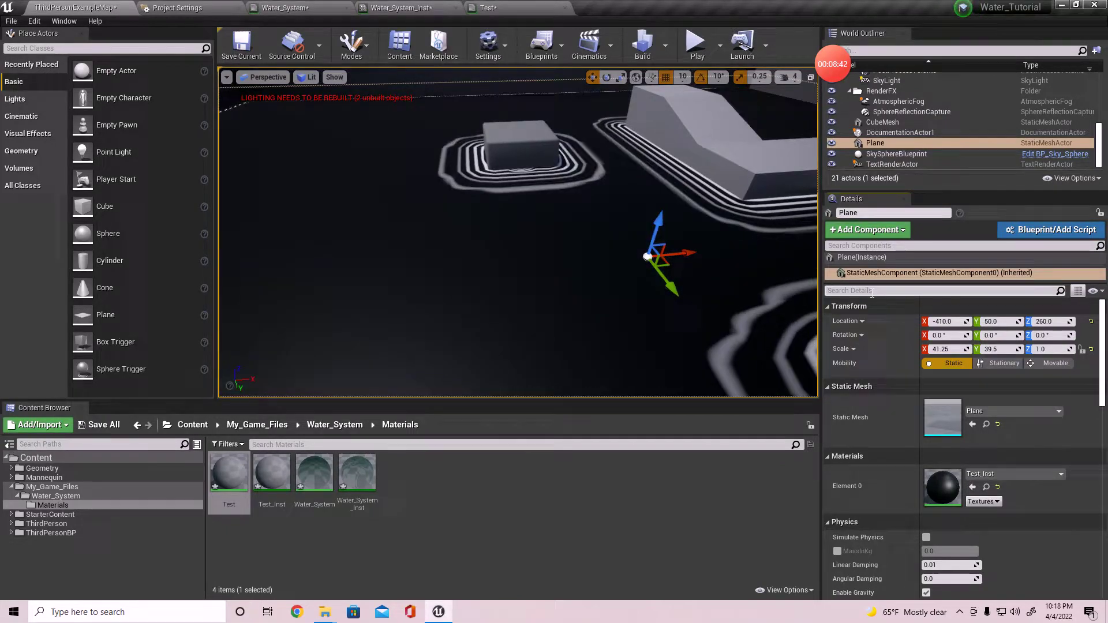
{"action": "type", "text": "distance"}
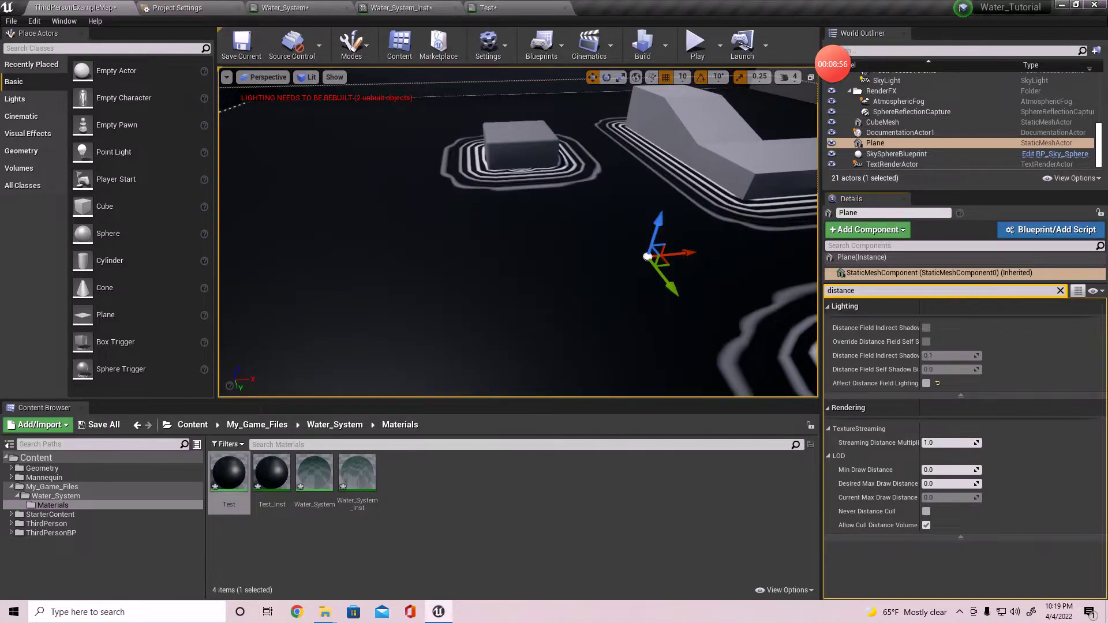
{"action": "right_click_drag", "start_coordinate": [510, 313], "coordinate": [512, 312]}
{"action": "mouse_move", "coordinate": [551, 182]}
{"action": "left_mouse_down"}
{"action": "mouse_move", "coordinate": [551, 153]}
{"action": "mouse_move", "coordinate": [551, 164]}
{"action": "left_mouse_up"}
{"action": "right_click_drag", "start_coordinate": [512, 205], "coordinate": [557, 209]}
{"action": "right_click_drag", "start_coordinate": [583, 168], "coordinate": [610, 128]}
- In the Test material, select and copy the whole ripple node network, leaving out the material output node
{"action": "left_click", "coordinate": [512, 7]}
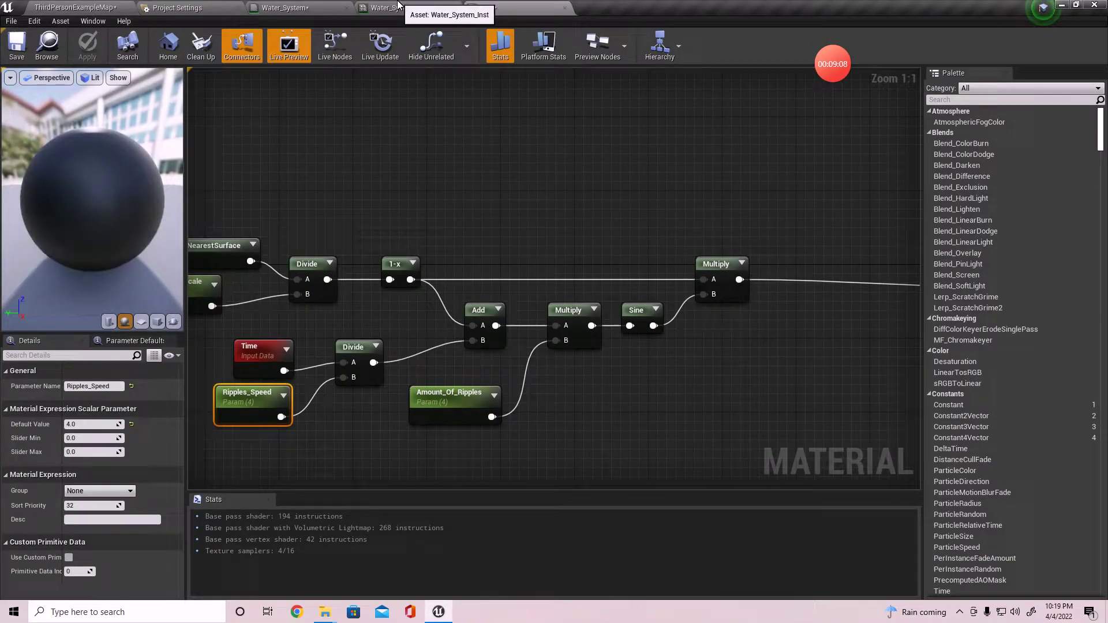
{"action": "left_click", "coordinate": [406, 7]}
{"action": "left_click", "coordinate": [540, 4]}
{"action": "right_click_drag", "start_coordinate": [632, 352], "coordinate": [685, 354]}
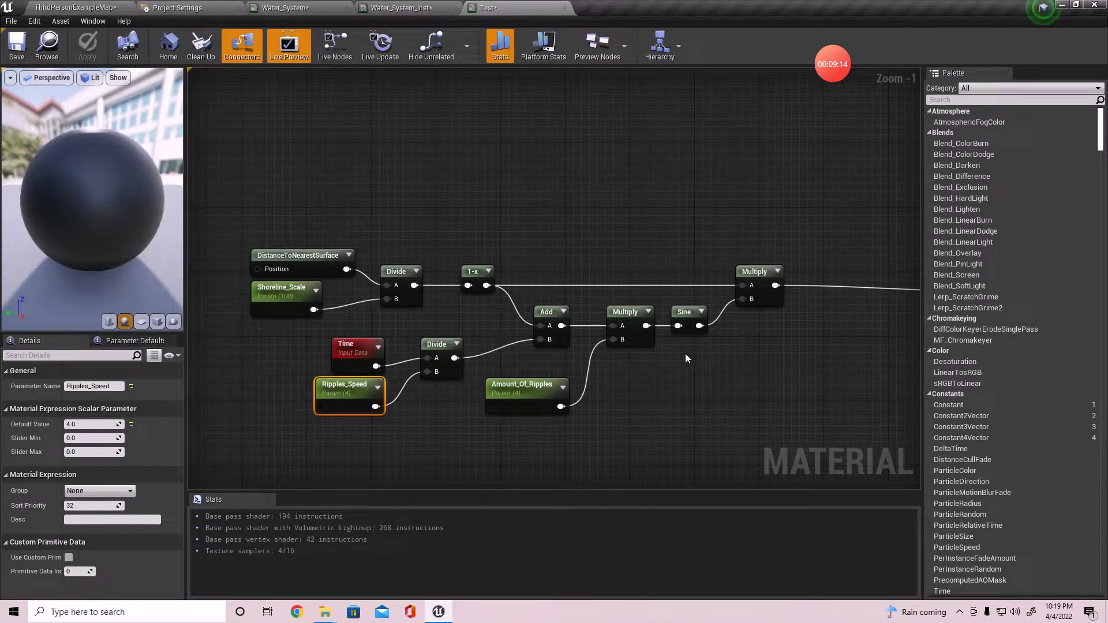
{"action": "scroll", "coordinate": [699, 352], "scroll_direction": "down", "scroll_amount": 3}
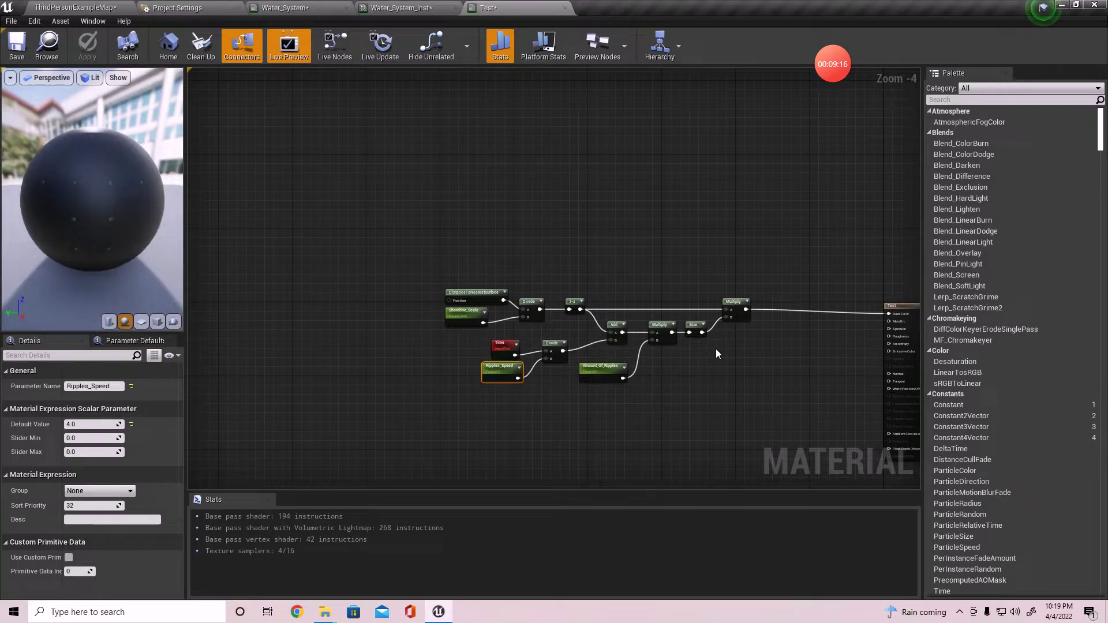
{"action": "left_click_drag", "start_coordinate": [392, 209], "coordinate": [563, 367]}
{"action": "left_click_drag", "start_coordinate": [774, 424], "coordinate": [773, 422]}
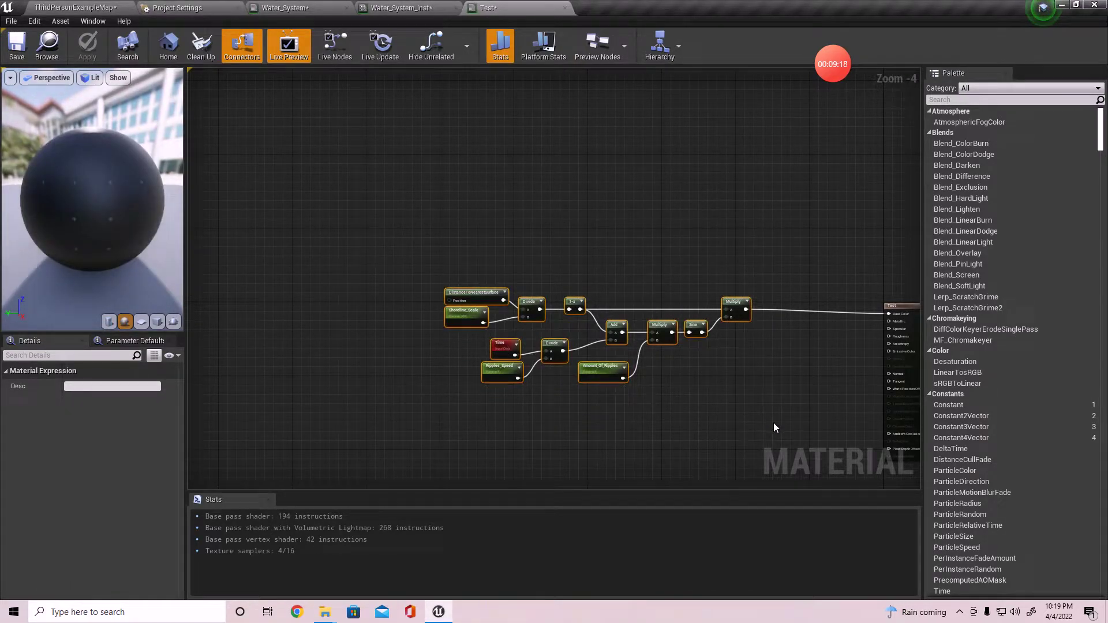
- Paste the ripple node network into the empty area below the wave normal nodes of the Water_System material
{"action": "left_click", "coordinate": [406, 7]}
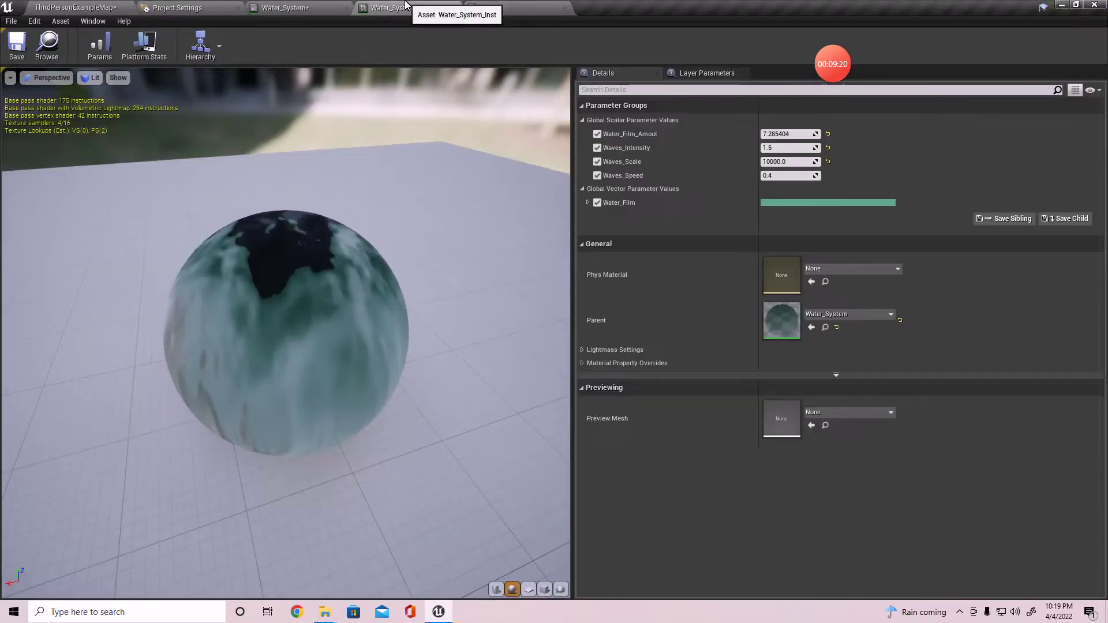
{"action": "left_click", "coordinate": [278, 6]}
{"action": "right_click_drag", "start_coordinate": [586, 340], "coordinate": [598, 476]}
{"action": "scroll", "coordinate": [469, 221], "scroll_direction": "down", "scroll_amount": 3}
{"action": "right_click_drag", "start_coordinate": [408, 224], "coordinate": [197, 346]}
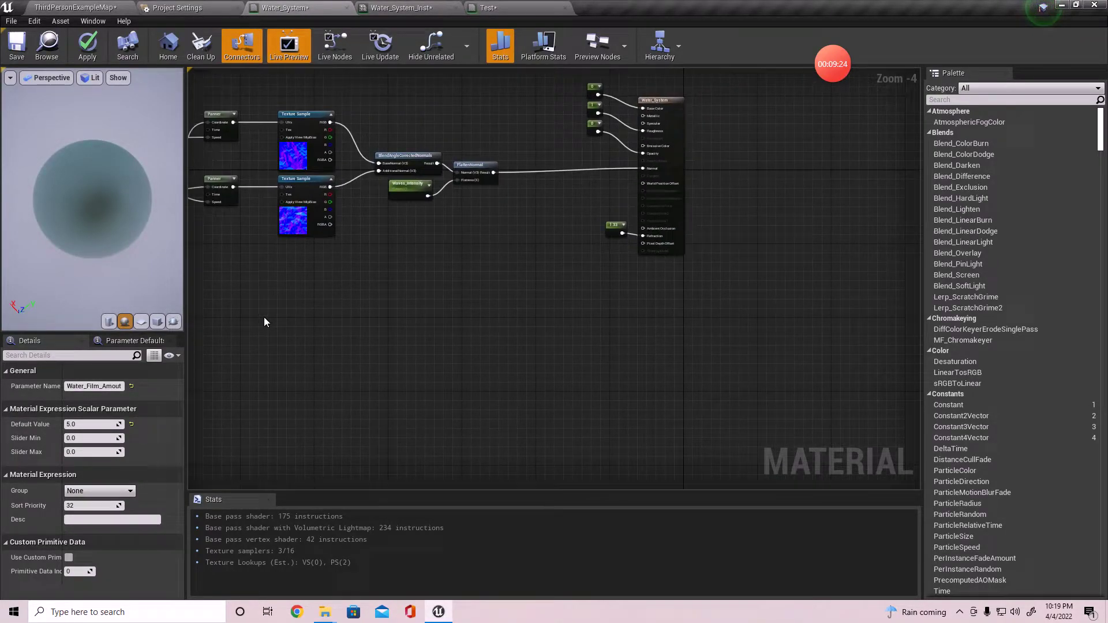
{"action": "key", "text": "ctrl+v"}
{"action": "scroll", "coordinate": [347, 310], "scroll_direction": "up", "scroll_amount": 3}
{"action": "right_click_drag", "start_coordinate": [486, 347], "coordinate": [460, 386]}
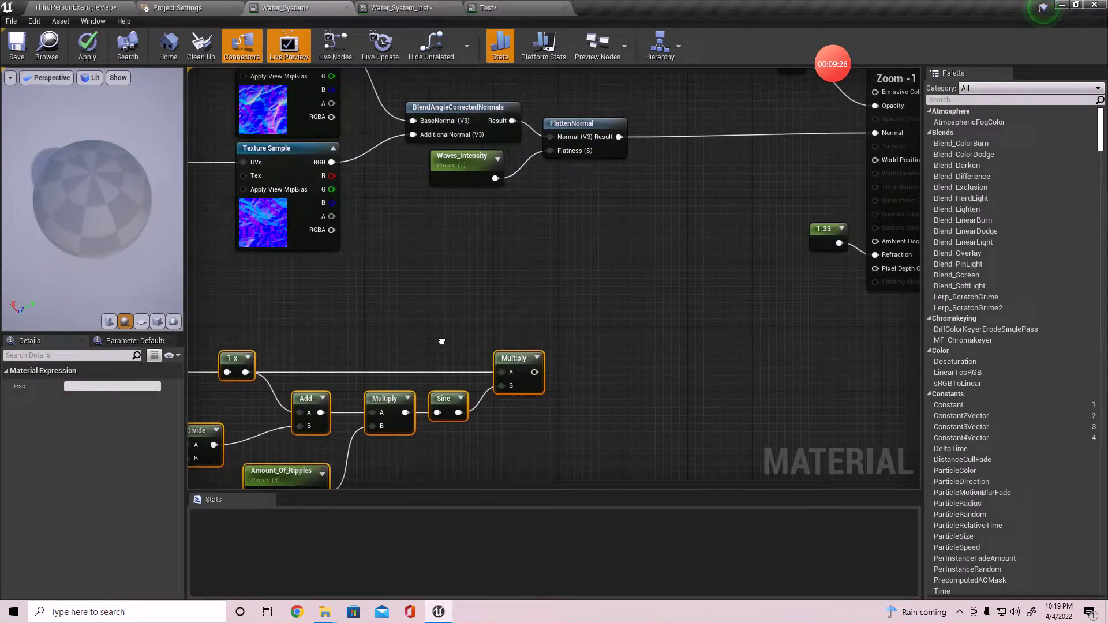
{"action": "left_click_drag", "start_coordinate": [540, 377], "coordinate": [873, 266]}
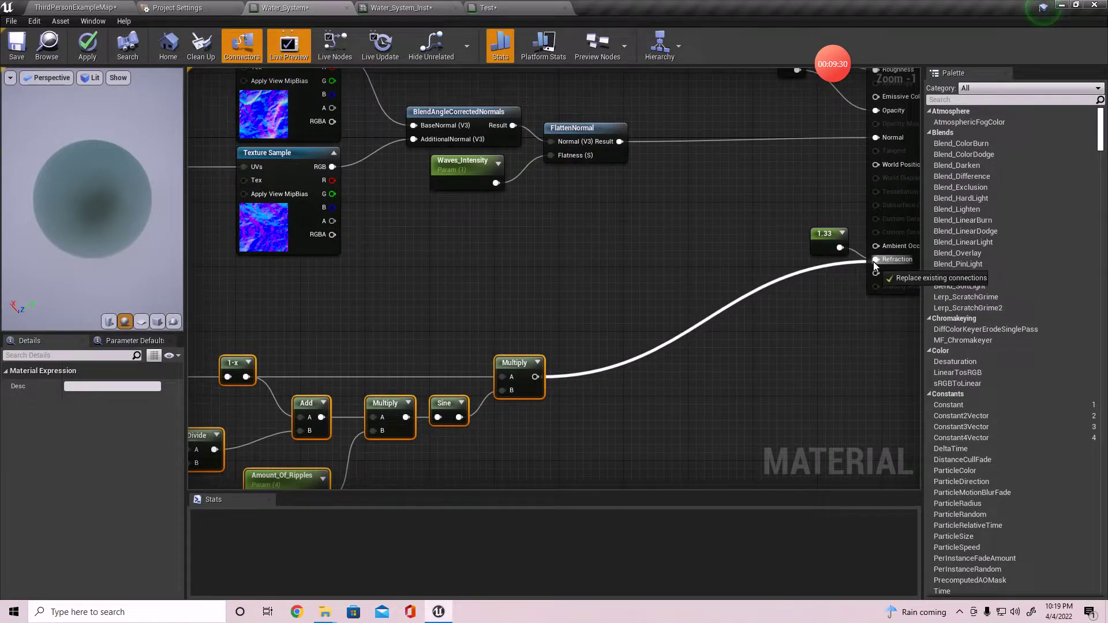
{"action": "left_click_drag", "start_coordinate": [562, 367], "coordinate": [594, 375]}
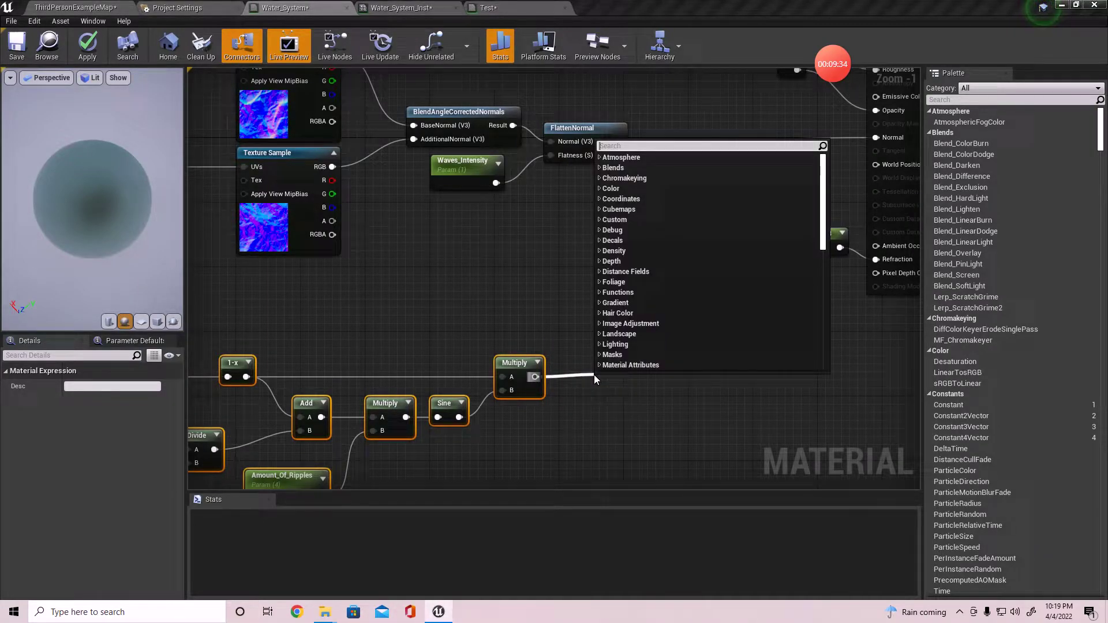
{"action": "type", "text": "mul"}
{"action": "key", "text": "Return"}
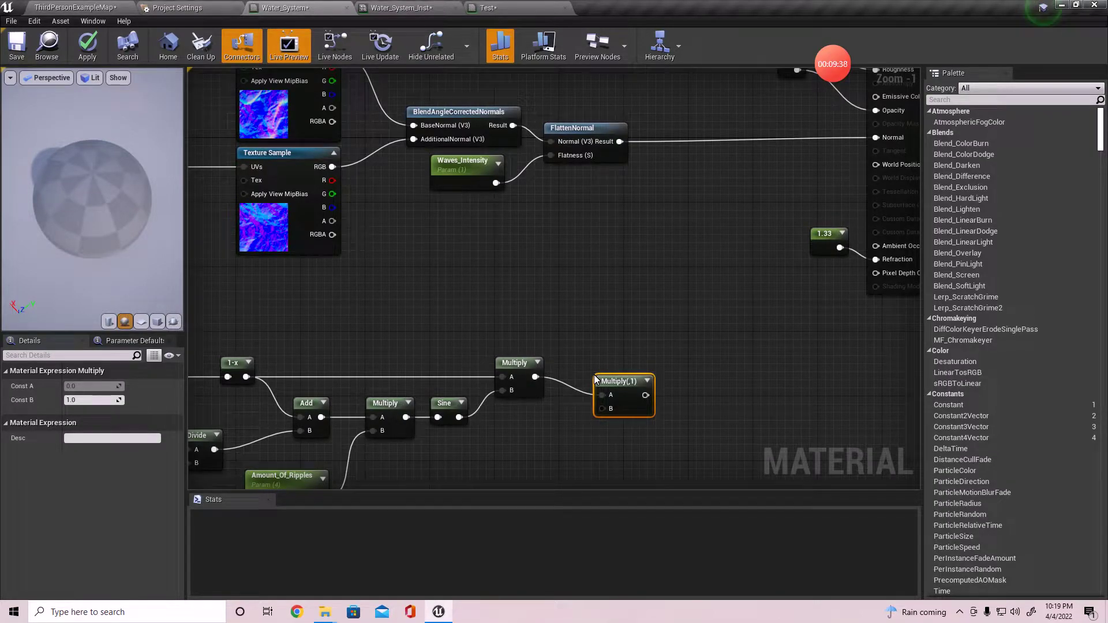
{"action": "key", "text": "Delete"}
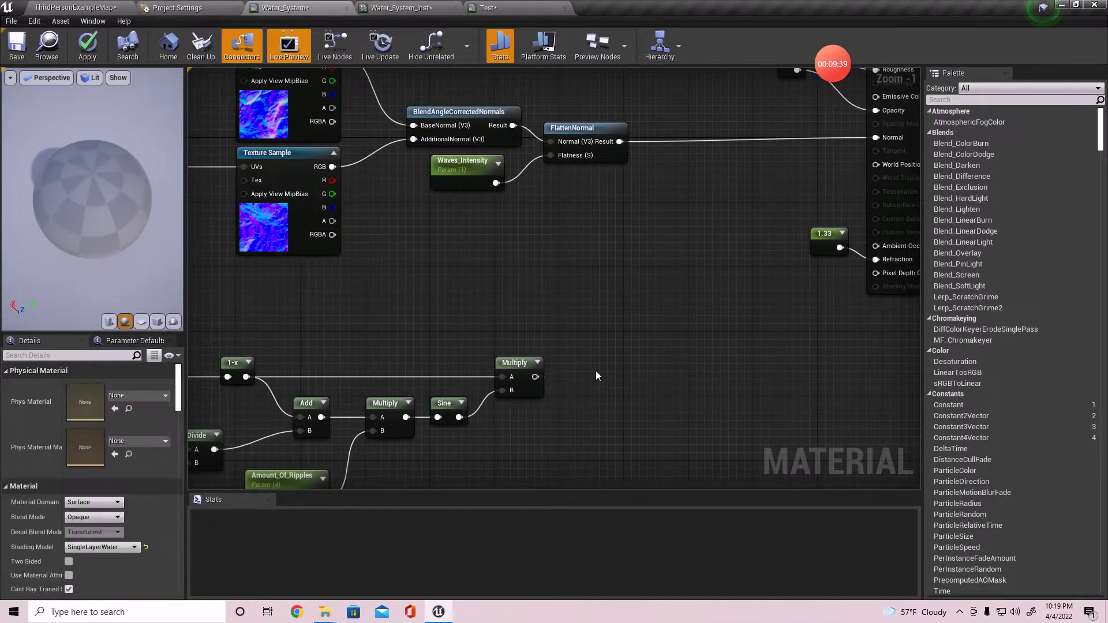
- Add a Divide node fed by the final ripple Multiply node's output and line it up beside that node
{"action": "left_click", "coordinate": [543, 380]}
{"action": "left_click_drag", "start_coordinate": [536, 376], "coordinate": [639, 380]}
{"action": "type", "text": "divide"}
{"action": "key", "text": "Return"}
{"action": "left_click_drag", "start_coordinate": [660, 386], "coordinate": [630, 370]}
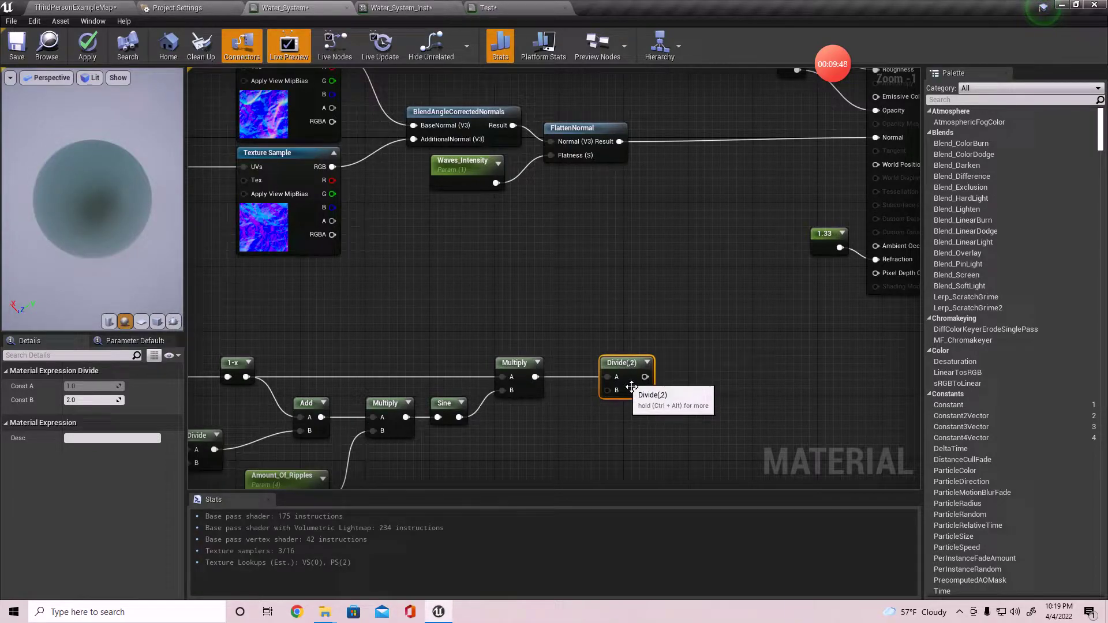
- Promote the new Divide node's B input to a parameter named Ripples_Intensity and place it below the final Multiply node
{"action": "right_click", "coordinate": [616, 392]}
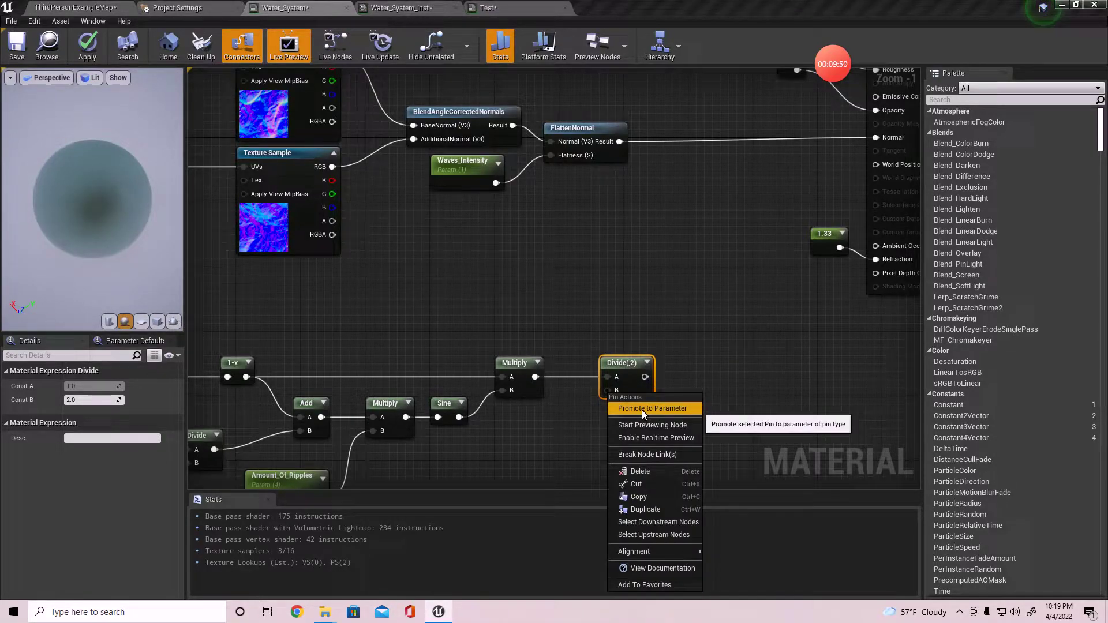
{"action": "left_click", "coordinate": [642, 408]}
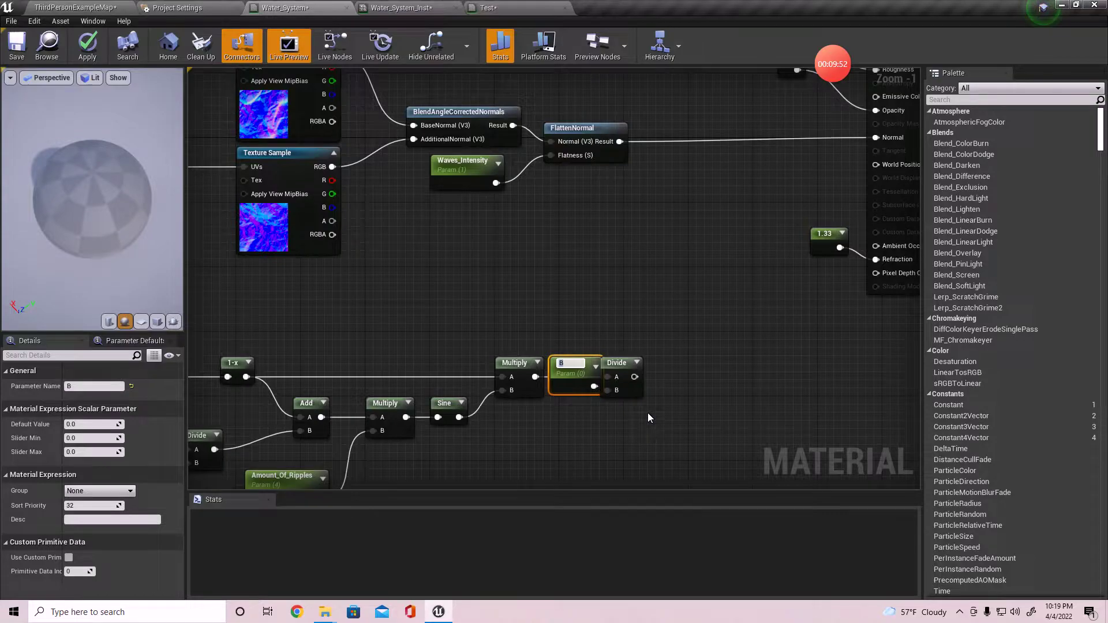
{"action": "type", "text": "Ripple"}
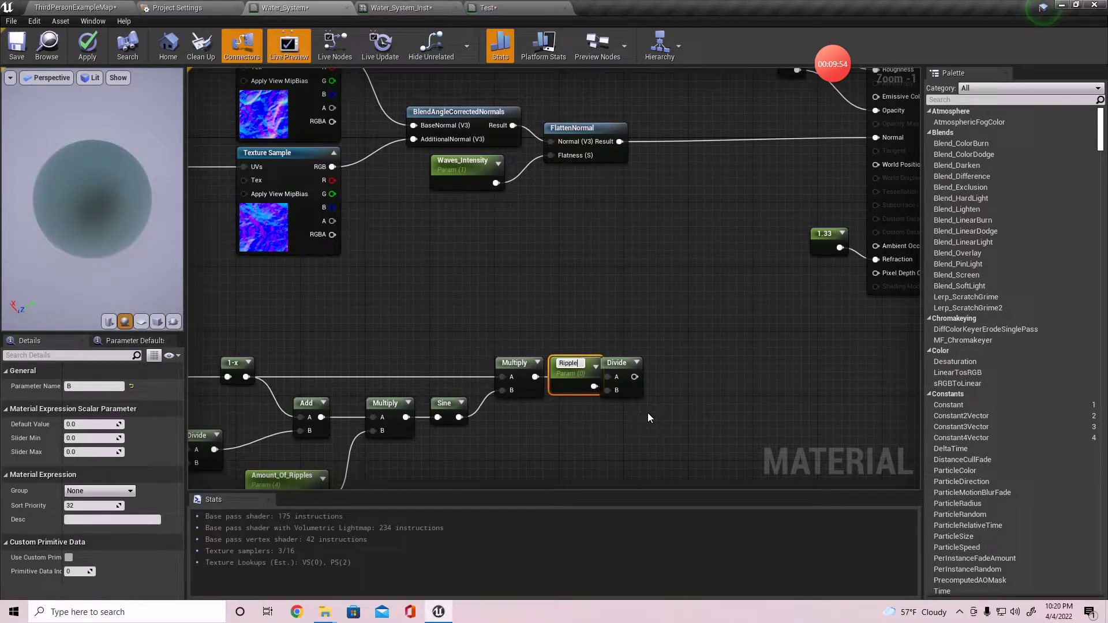
{"action": "type", "text": "s_Intensity"}
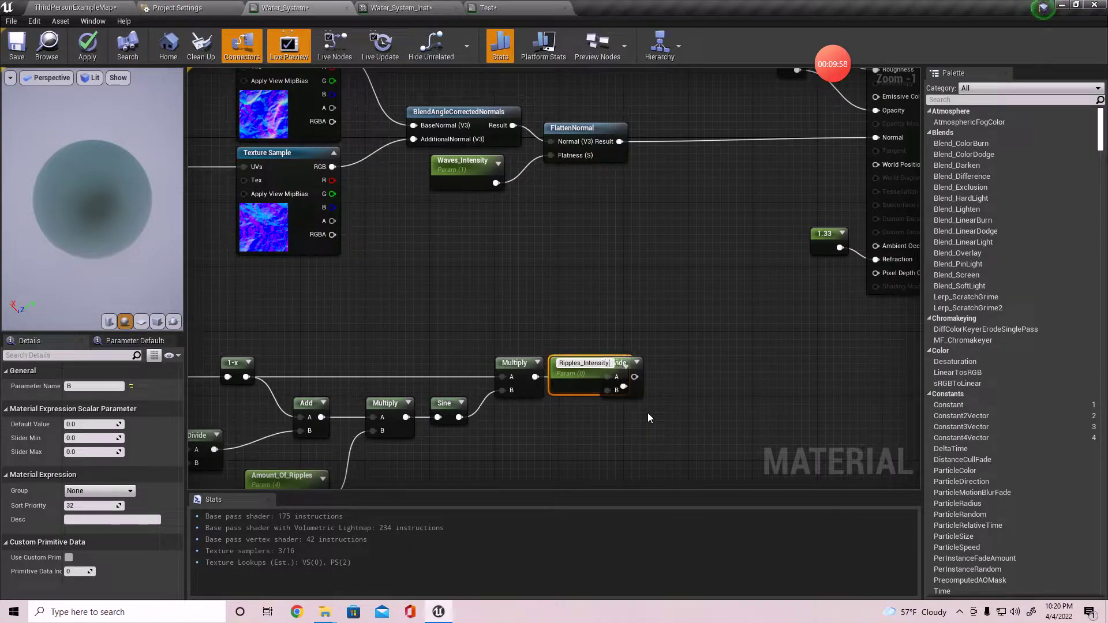
{"action": "key", "text": "Return"}
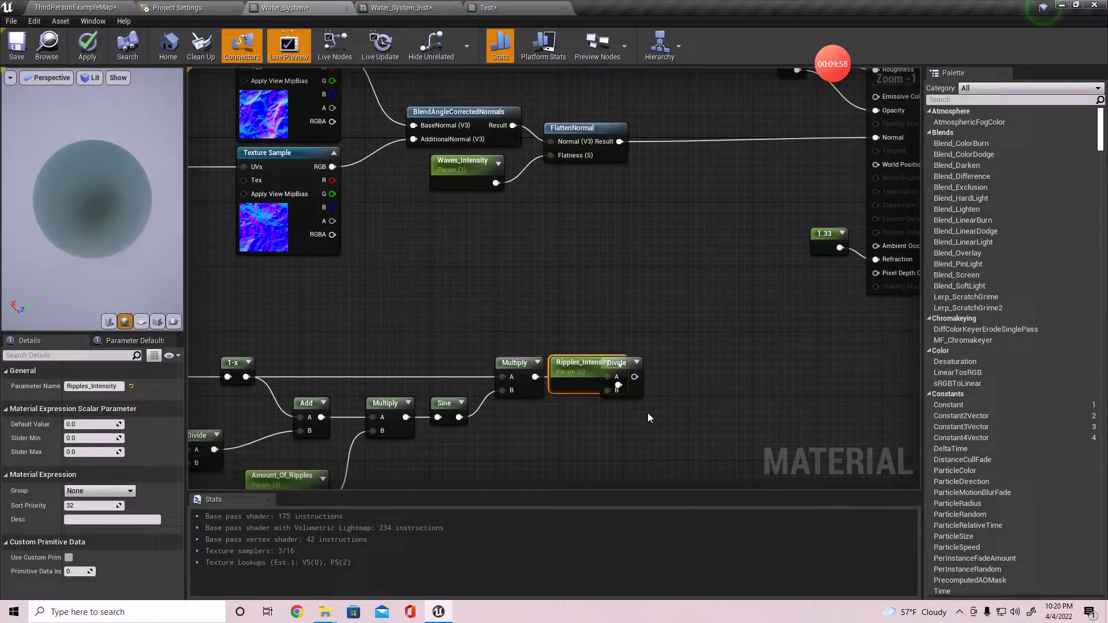
{"action": "left_click_drag", "start_coordinate": [587, 378], "coordinate": [574, 415]}
- Connect the Divide node's output to Water_System's Refraction in place of the 1.33 constant, and apply the material before returning to the level
{"action": "left_click_drag", "start_coordinate": [635, 378], "coordinate": [714, 370]}
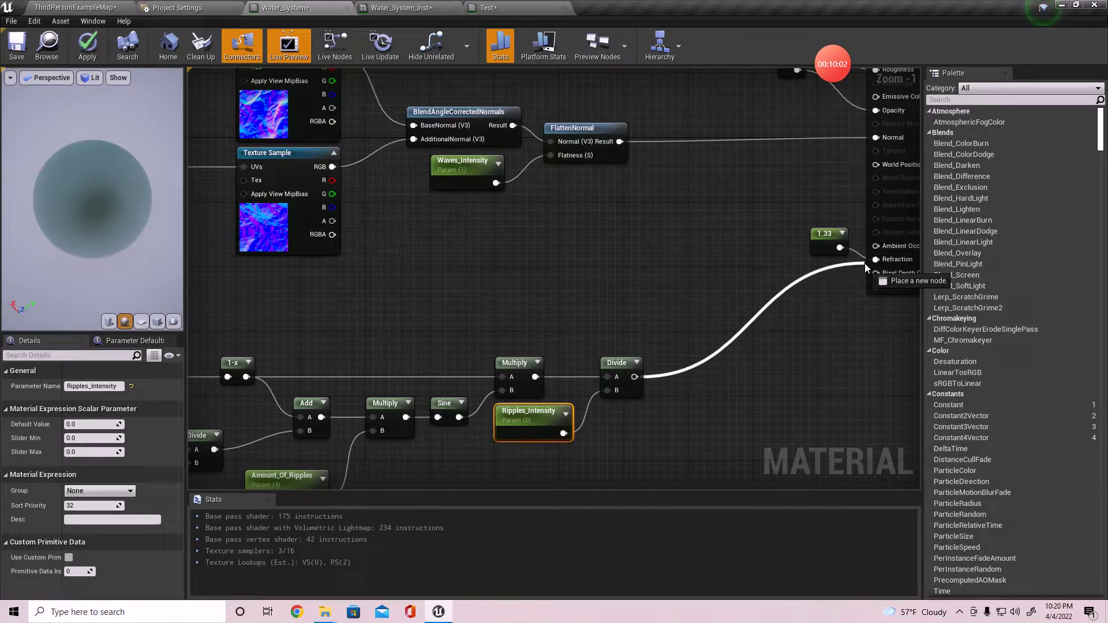
{"action": "left_click_drag", "start_coordinate": [899, 261], "coordinate": [789, 255]}
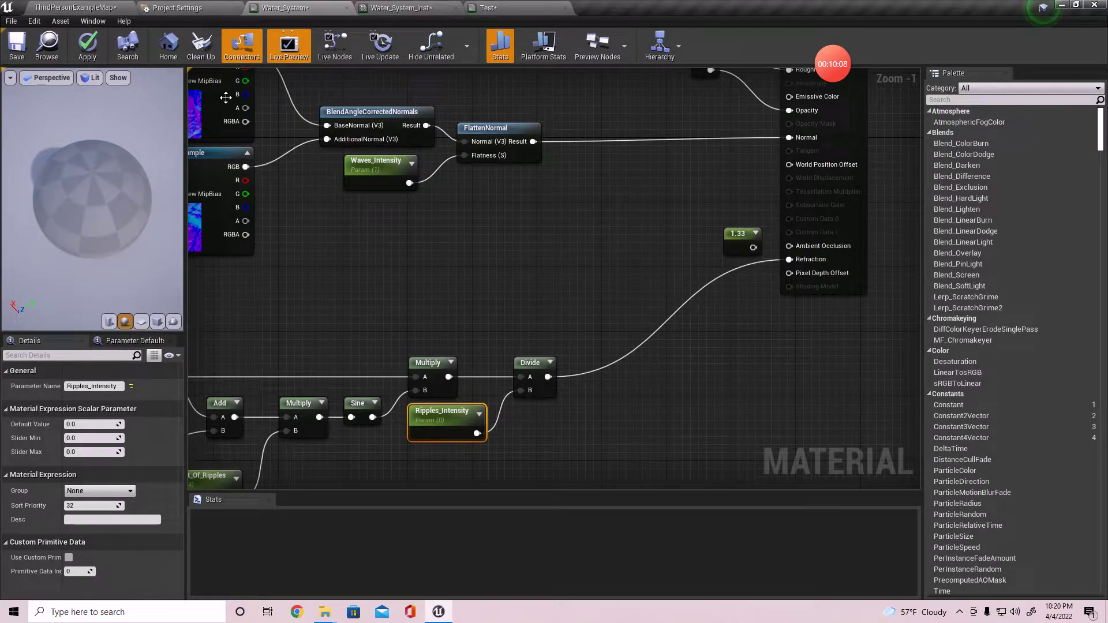
{"action": "left_click", "coordinate": [96, 58]}
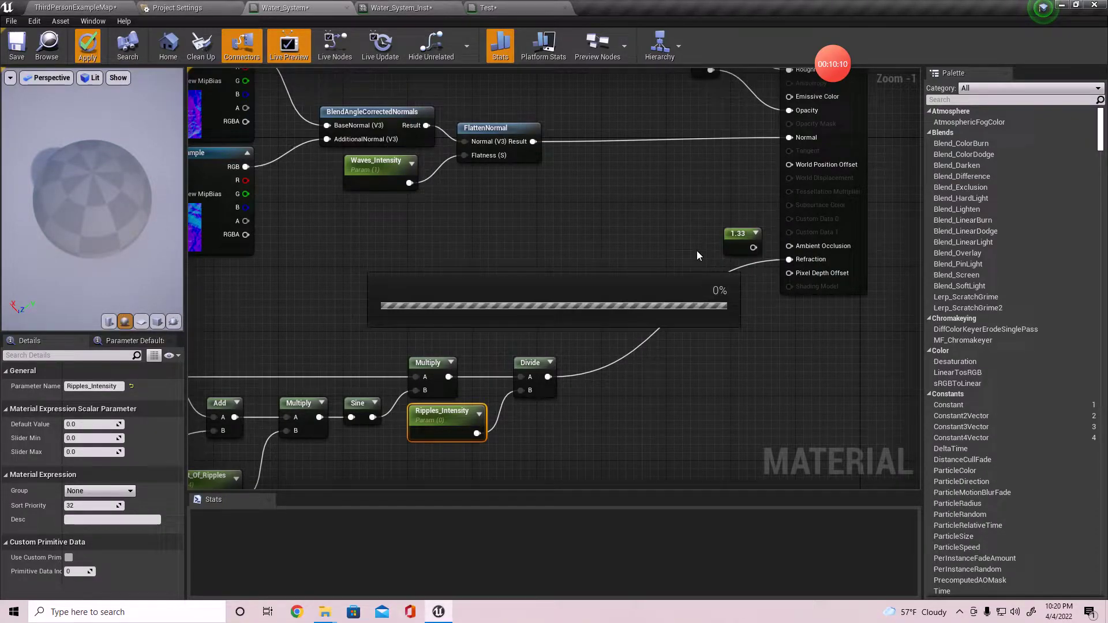
{"action": "left_click", "coordinate": [66, 7]}
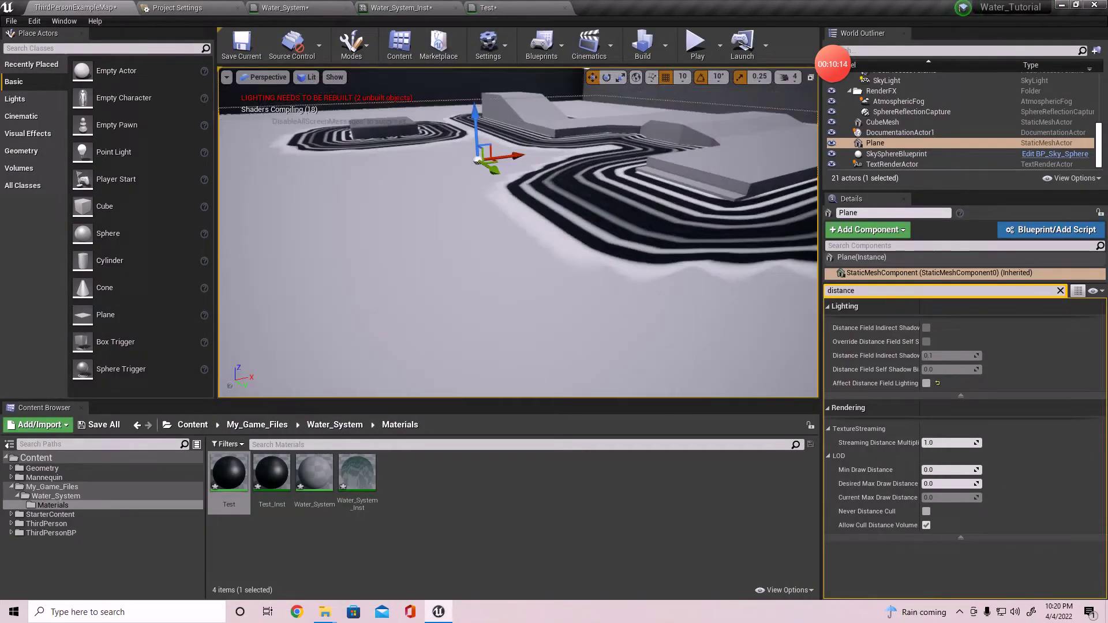
- Assign the Water_System_Inst material instance to the water plane in the level
{"action": "left_click_drag", "start_coordinate": [371, 466], "coordinate": [413, 354]}
{"action": "mouse_move", "coordinate": [506, 326]}
{"action": "right_mouse_down"}
{"action": "mouse_move", "coordinate": [571, 282]}
{"action": "mouse_move", "coordinate": [523, 324]}
{"action": "mouse_move", "coordinate": [519, 289]}
{"action": "mouse_move", "coordinate": [418, 302]}
{"action": "right_mouse_up"}
- In Water_System, add a Saturate node fed by the Divide node that combines DistanceToNearestSurface and Shoreline_Scale
{"action": "left_click", "coordinate": [416, 8]}
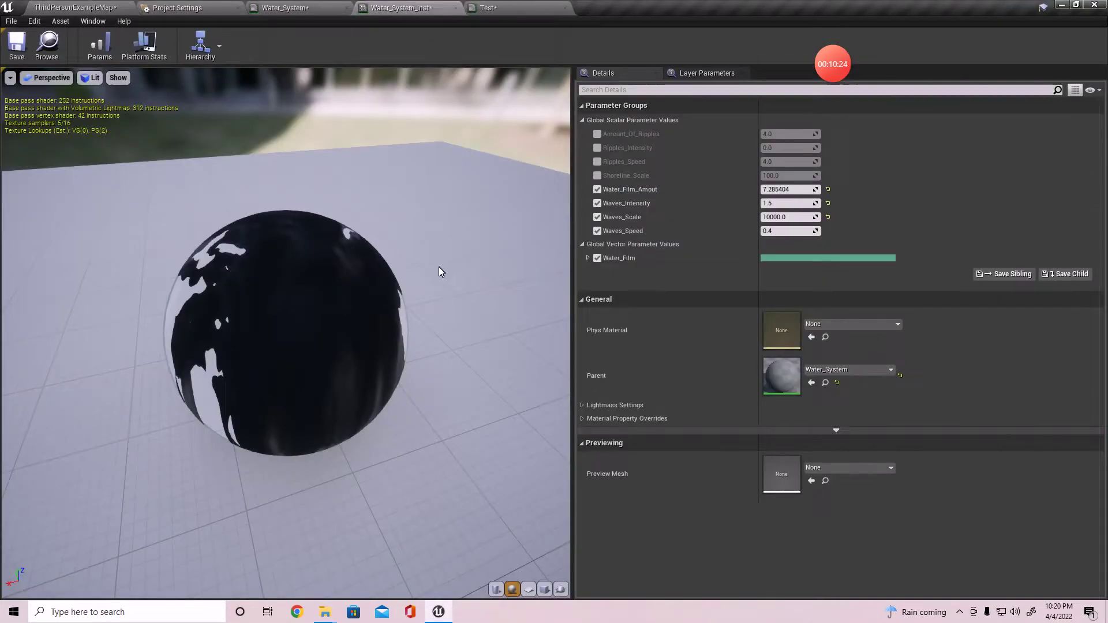
{"action": "left_click", "coordinate": [521, 5]}
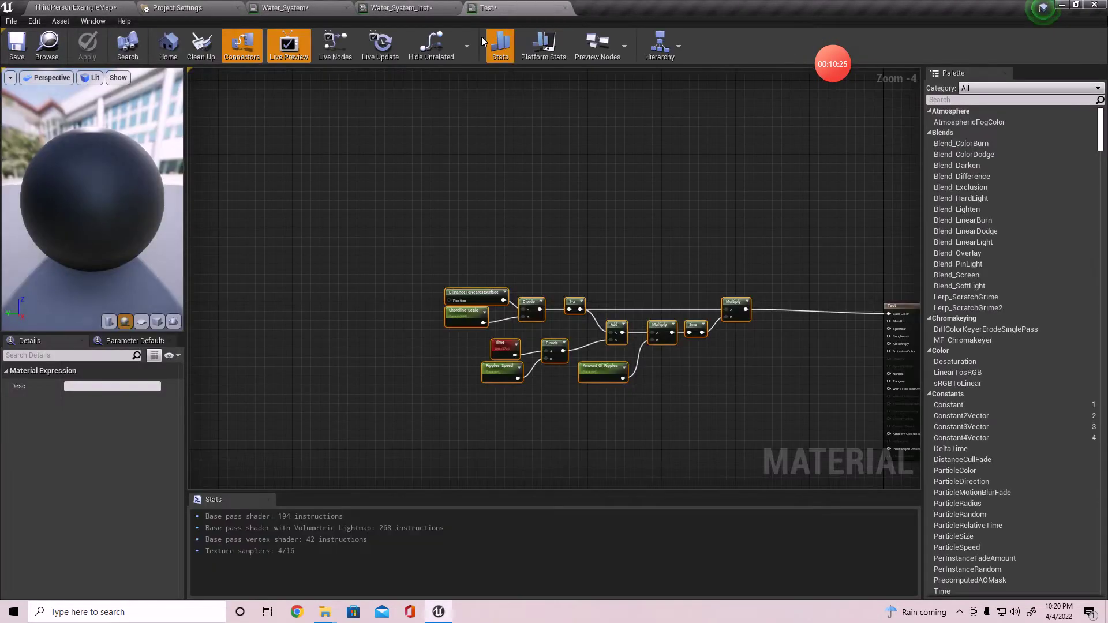
{"action": "left_click", "coordinate": [295, 8]}
{"action": "right_click_drag", "start_coordinate": [253, 406], "coordinate": [782, 304]}
{"action": "left_click_drag", "start_coordinate": [446, 229], "coordinate": [537, 286]}
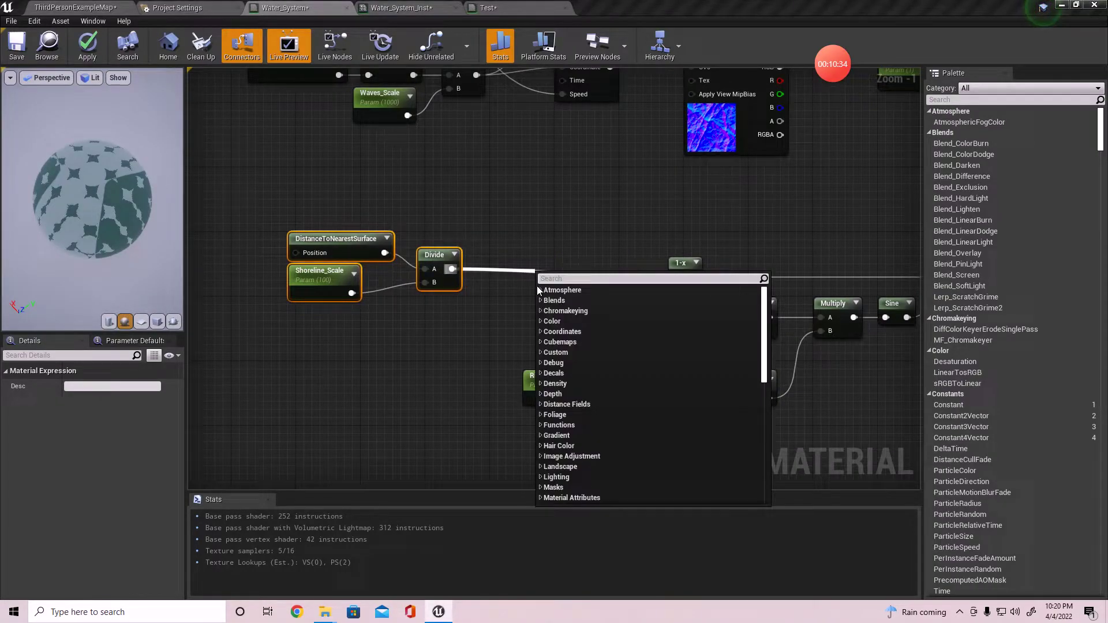
{"action": "type", "text": "saturat"}
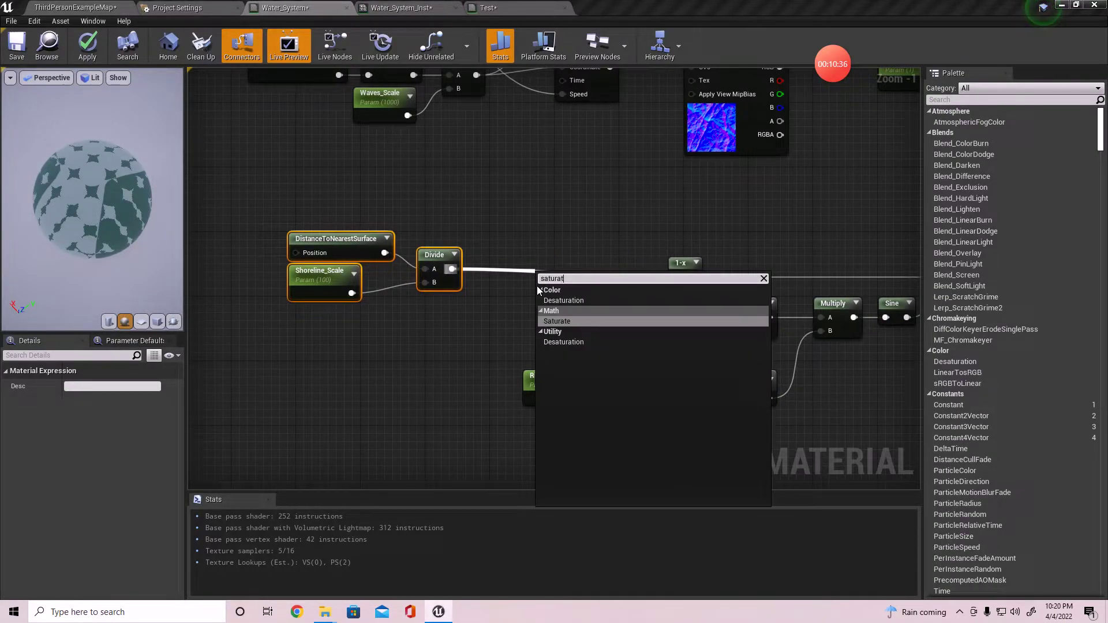
{"action": "type", "text": "e"}
{"action": "key", "text": "Return"}
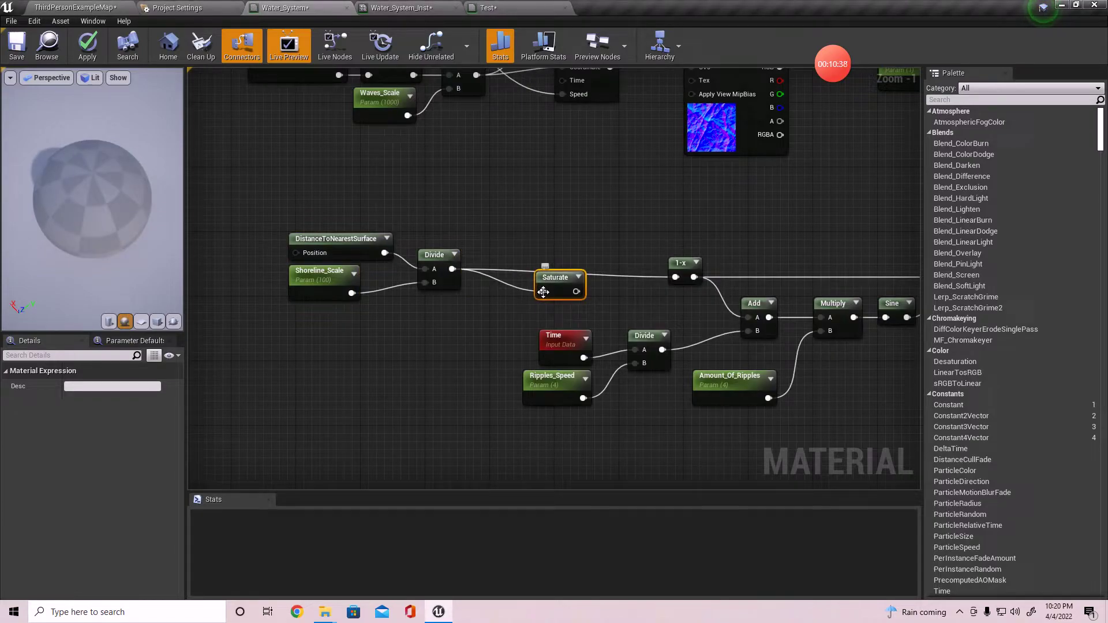
- Connect the Saturate output to the 1-x node, line Saturate up between Divide and 1-x, and apply the material
{"action": "left_click_drag", "start_coordinate": [576, 292], "coordinate": [676, 277]}
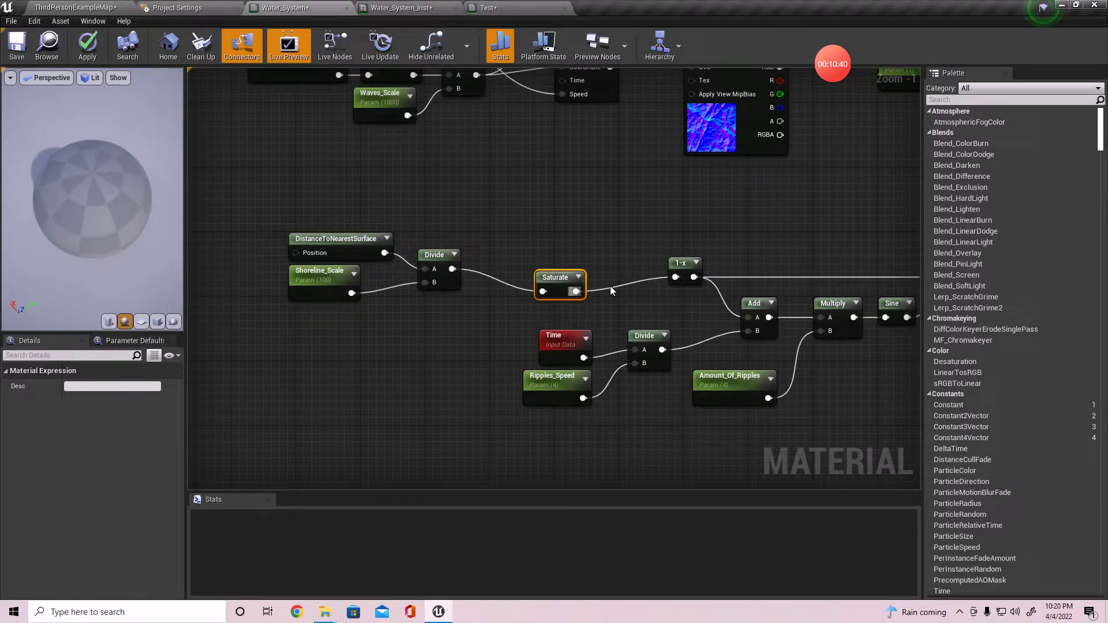
{"action": "left_click_drag", "start_coordinate": [552, 290], "coordinate": [604, 276]}
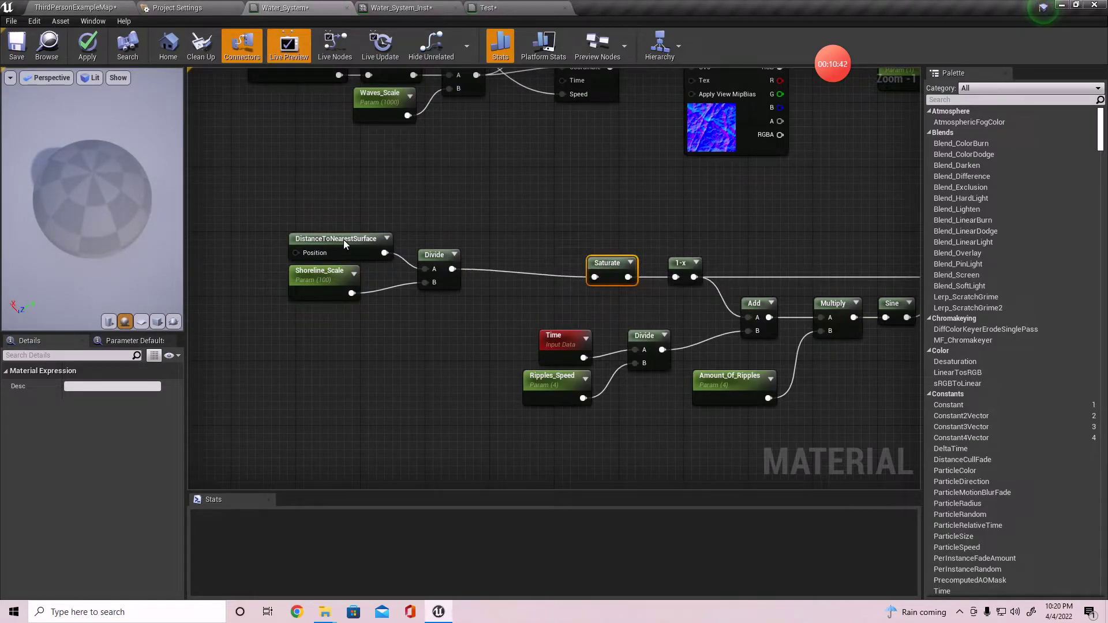
{"action": "left_click", "coordinate": [85, 51]}
- Examine the ripples around the level's platforms and compare them with the Test material's node network
{"action": "left_click", "coordinate": [76, 7]}
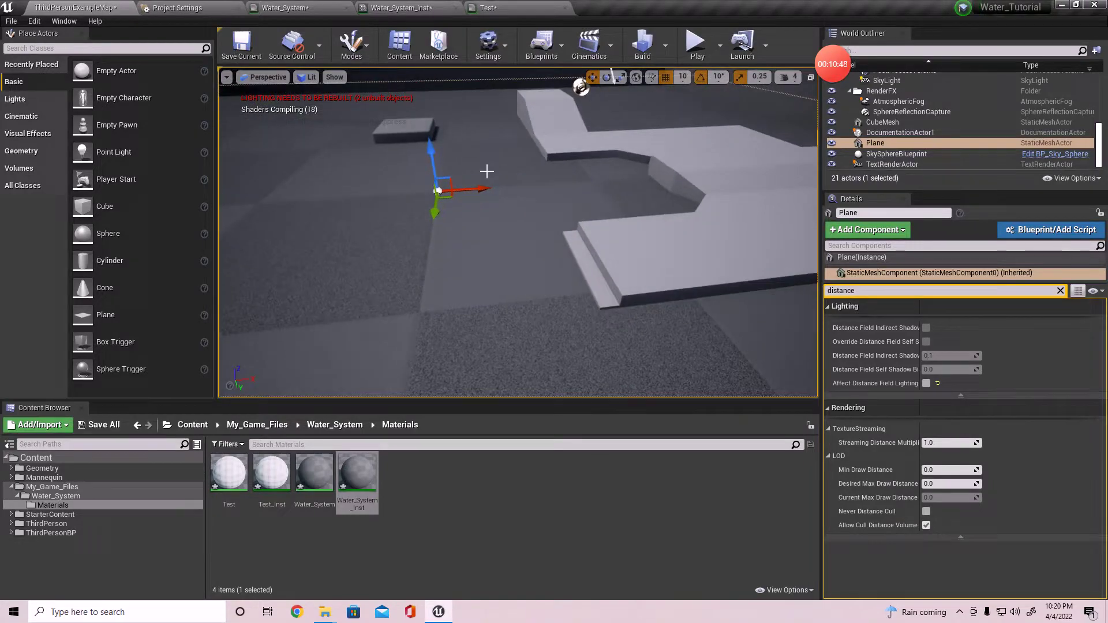
{"action": "right_click_drag", "start_coordinate": [525, 196], "coordinate": [459, 201]}
{"action": "key", "text": "a"}
{"action": "right_click_drag", "start_coordinate": [564, 241], "coordinate": [576, 198]}
{"action": "right_click_drag", "start_coordinate": [422, 227], "coordinate": [422, 227]}
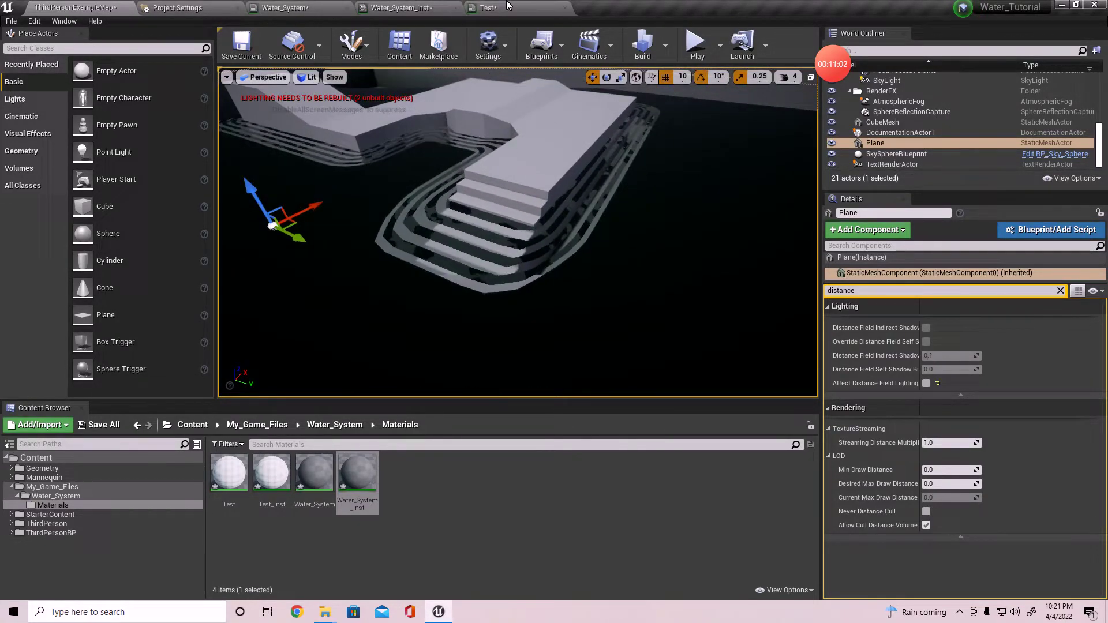
{"action": "left_click", "coordinate": [488, 8]}
{"action": "right_click_drag", "start_coordinate": [658, 283], "coordinate": [565, 198]}
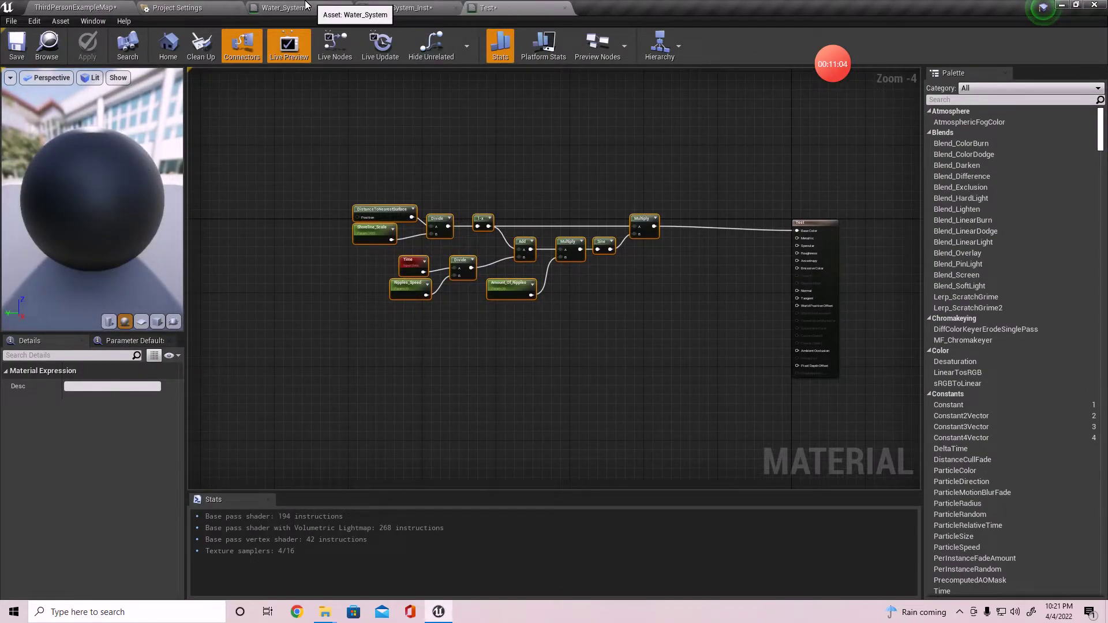
- Set the default value of Water_System's Ripples_Intensity parameter to 2
{"action": "left_click", "coordinate": [312, 8]}
{"action": "right_click_drag", "start_coordinate": [890, 321], "coordinate": [411, 287]}
{"action": "scroll", "coordinate": [562, 293], "scroll_direction": "up", "scroll_amount": 1}
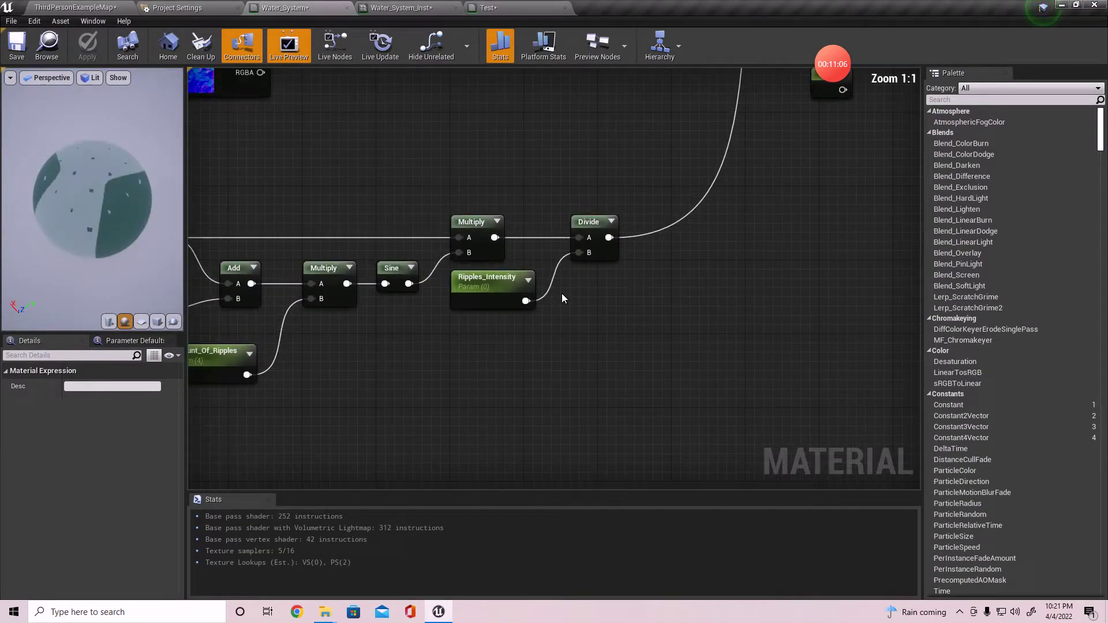
{"action": "left_click", "coordinate": [502, 293]}
{"action": "left_click", "coordinate": [88, 423]}
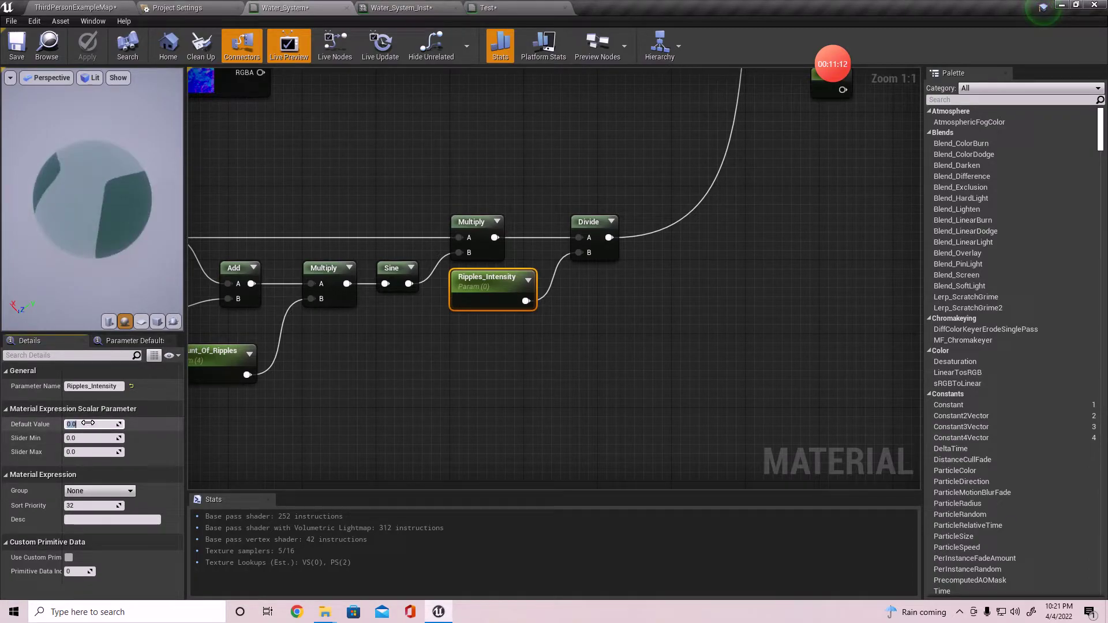
{"action": "type", "text": "2"}
{"action": "key", "text": "Return"}
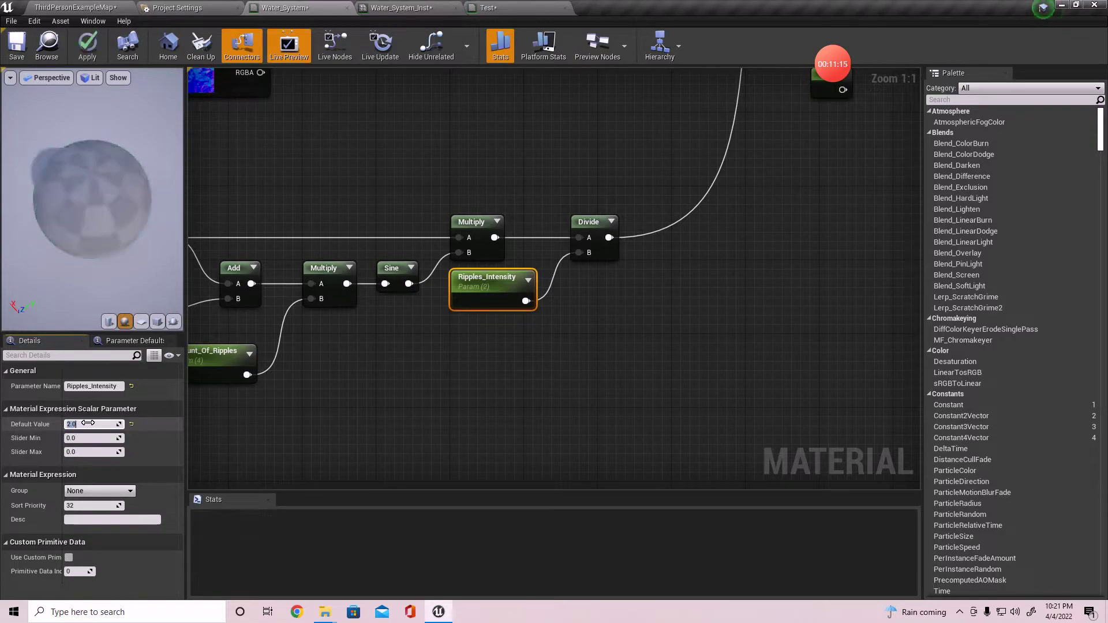
- Check the Divide node's connection to Refraction and apply the Water_System material
{"action": "left_click", "coordinate": [492, 352]}
{"action": "right_click_drag", "start_coordinate": [631, 277], "coordinate": [495, 324]}
{"action": "left_click_drag", "start_coordinate": [332, 404], "coordinate": [408, 304]}
{"action": "left_click", "coordinate": [406, 359]}
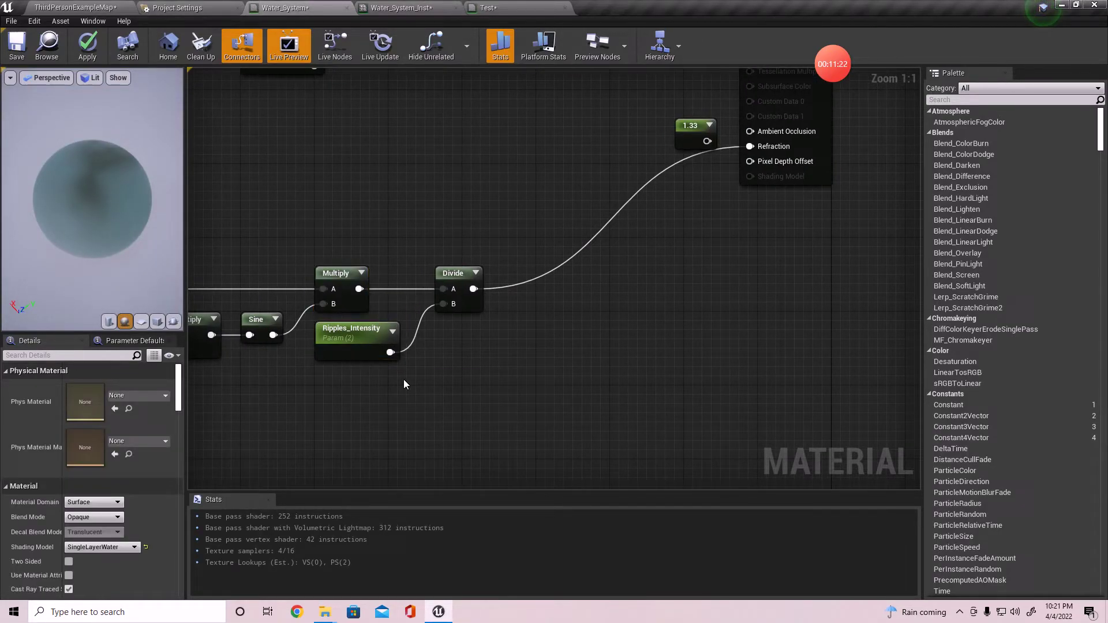
{"action": "right_click_drag", "start_coordinate": [497, 340], "coordinate": [348, 558]}
{"action": "right_click_drag", "start_coordinate": [469, 379], "coordinate": [525, 265]}
{"action": "left_click", "coordinate": [89, 45]}
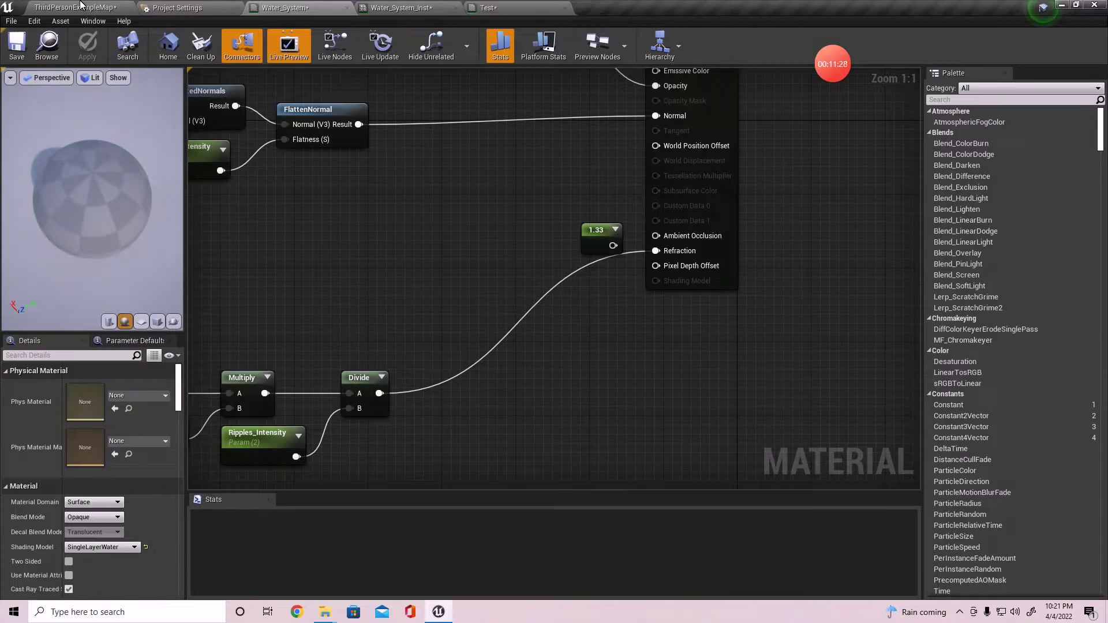
- Examine the water surface in the level, then review the Test material and Water_System_Inst's parameters
{"action": "left_click", "coordinate": [80, 7]}
{"action": "right_click_drag", "start_coordinate": [455, 271], "coordinate": [242, 257]}
{"action": "right_click_drag", "start_coordinate": [422, 248], "coordinate": [575, 274]}
{"action": "right_click_drag", "start_coordinate": [407, 285], "coordinate": [438, 326]}
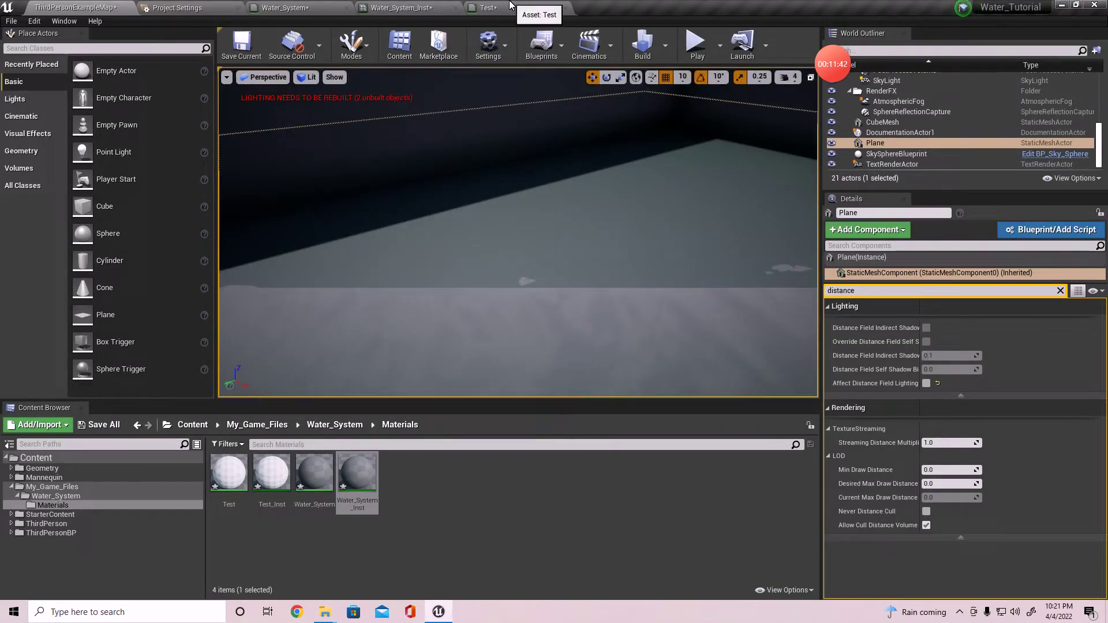
{"action": "left_click", "coordinate": [537, 8]}
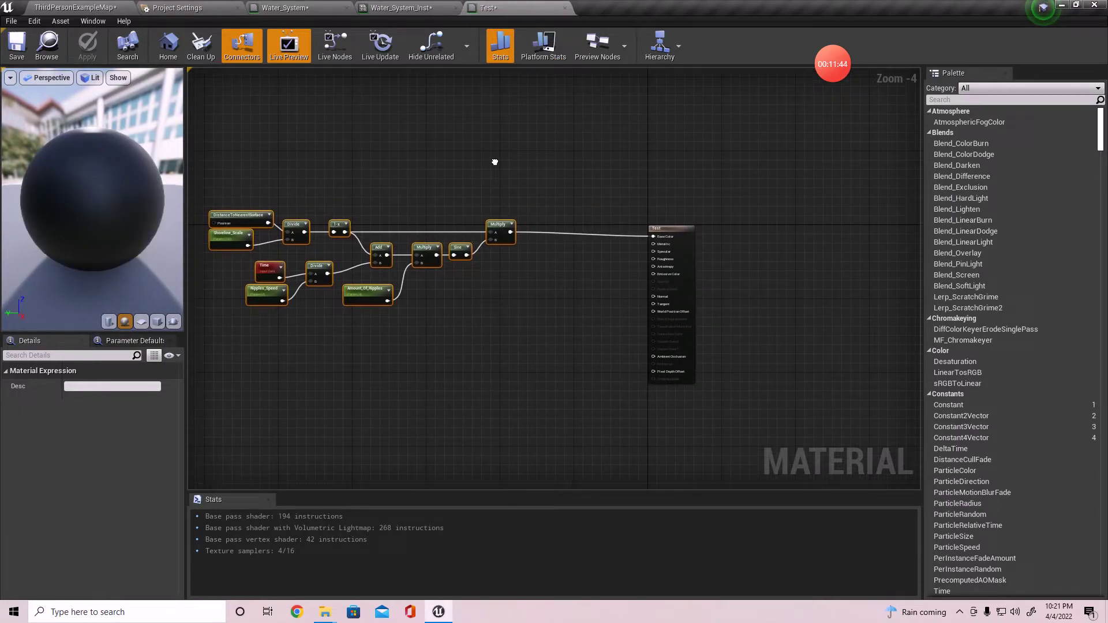
{"action": "left_click", "coordinate": [427, 8]}
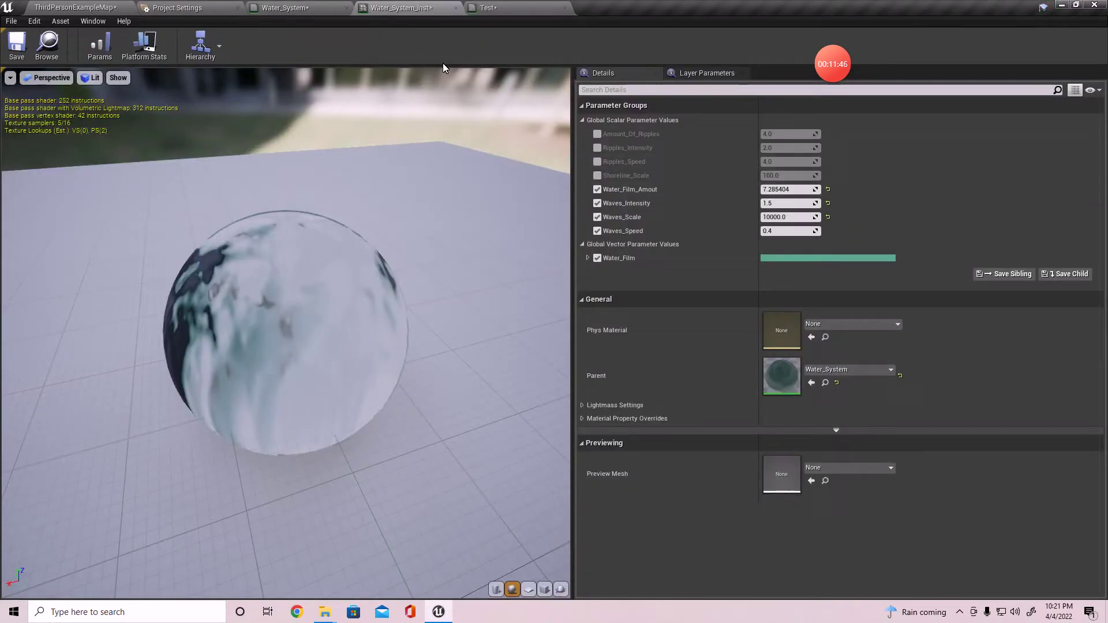
- In Water_System, move the 1.33 constant above the final Divide node and add an Add node fed by that Divide
{"action": "left_click", "coordinate": [291, 8]}
{"action": "right_click_drag", "start_coordinate": [630, 264], "coordinate": [581, 227]}
{"action": "left_click_drag", "start_coordinate": [634, 327], "coordinate": [635, 320]}
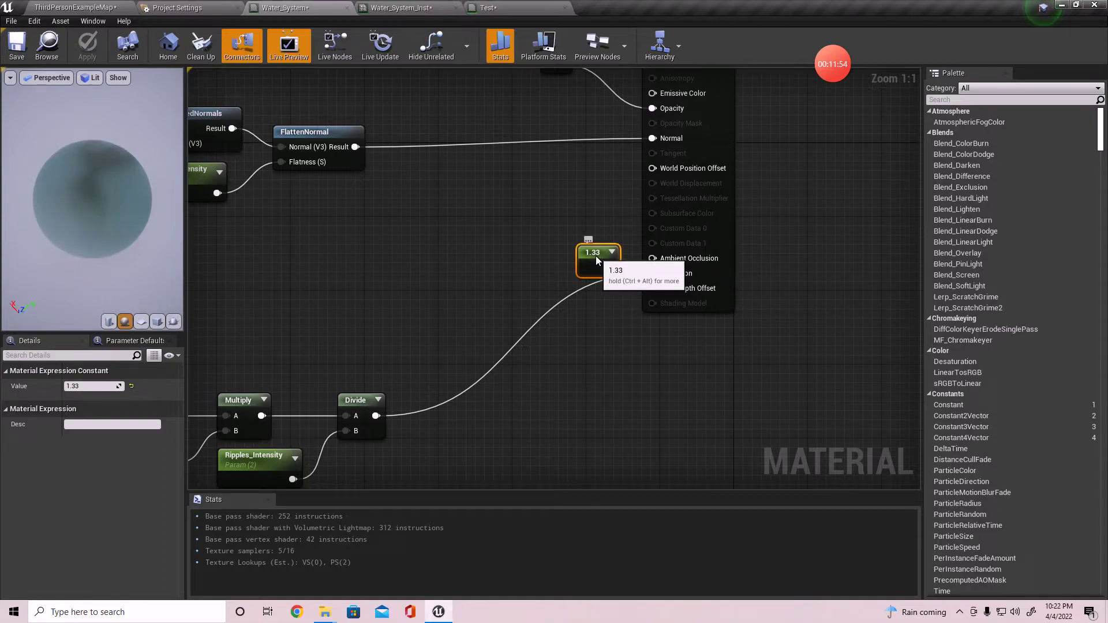
{"action": "left_click_drag", "start_coordinate": [603, 263], "coordinate": [385, 340]}
{"action": "left_click_drag", "start_coordinate": [376, 415], "coordinate": [441, 389]}
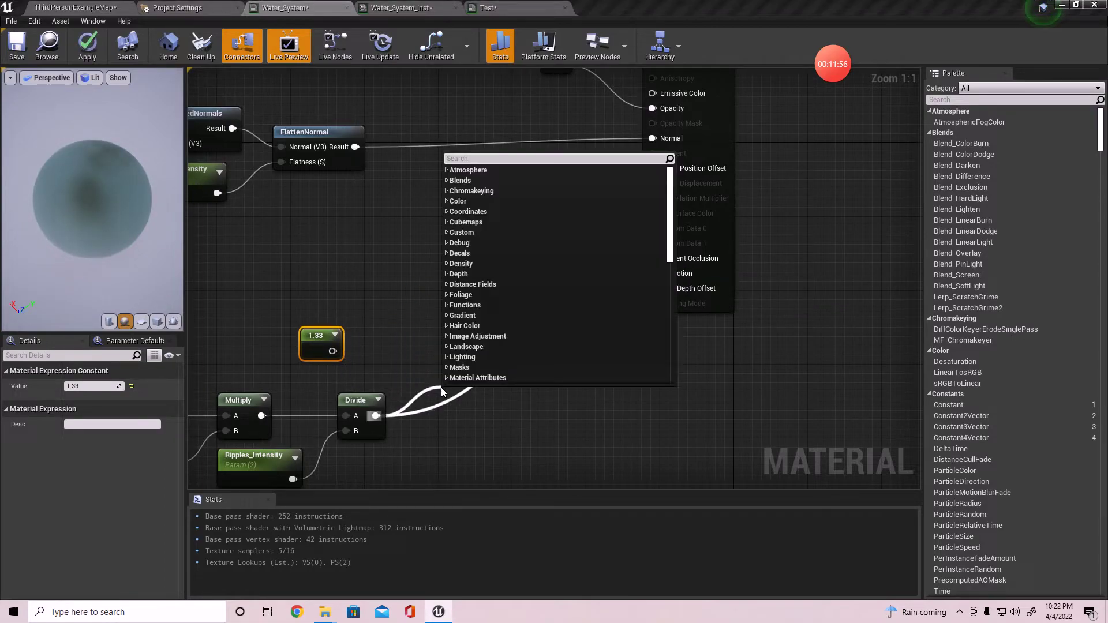
{"action": "type", "text": "add"}
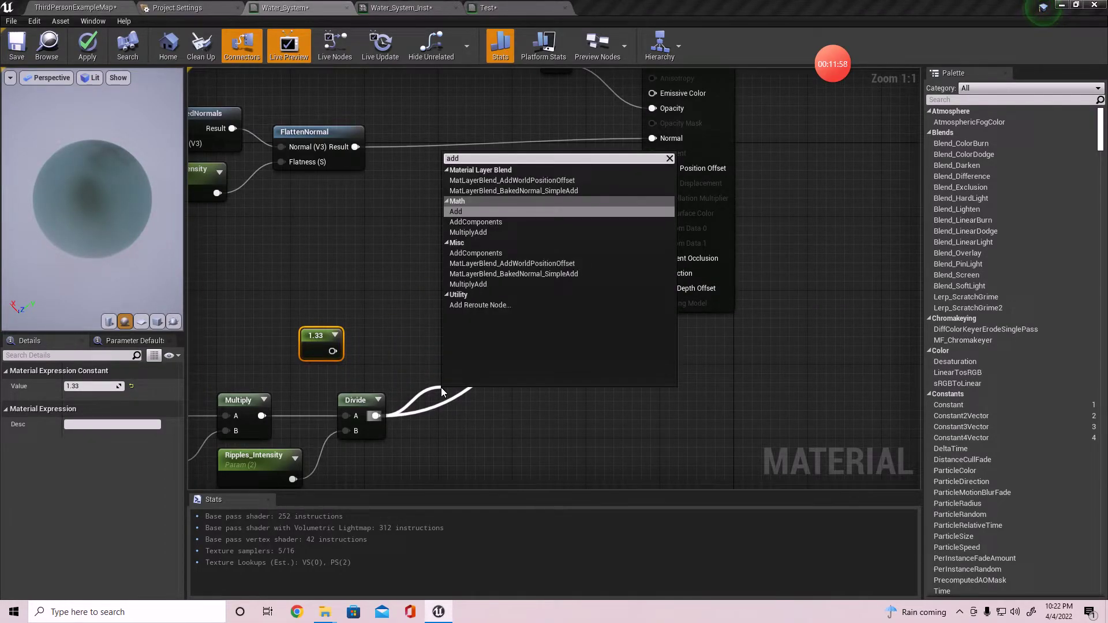
{"action": "key", "text": "Return"}
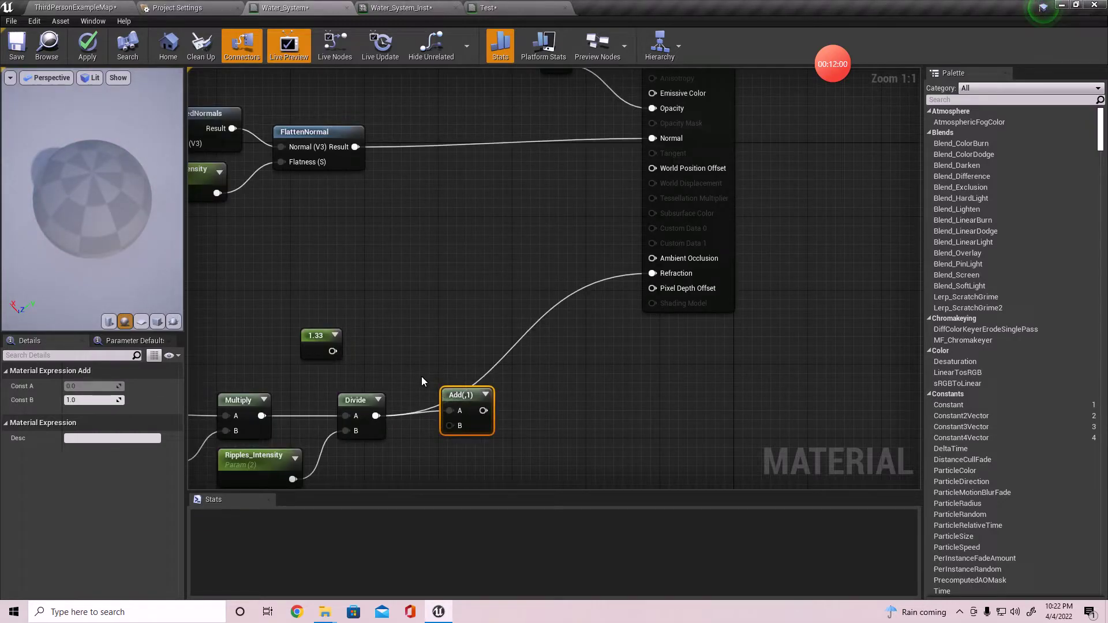
- Place the Add node beside Divide, connect the 1.33 constant to its B input, and route its output to Refraction
{"action": "left_click_drag", "start_coordinate": [462, 396], "coordinate": [450, 364]}
{"action": "left_click_drag", "start_coordinate": [333, 351], "coordinate": [376, 364]}
{"action": "left_click_drag", "start_coordinate": [442, 396], "coordinate": [697, 230]}
{"action": "left_click_drag", "start_coordinate": [657, 278], "coordinate": [657, 276]}
{"action": "right_click_drag", "start_coordinate": [546, 318], "coordinate": [575, 288]}
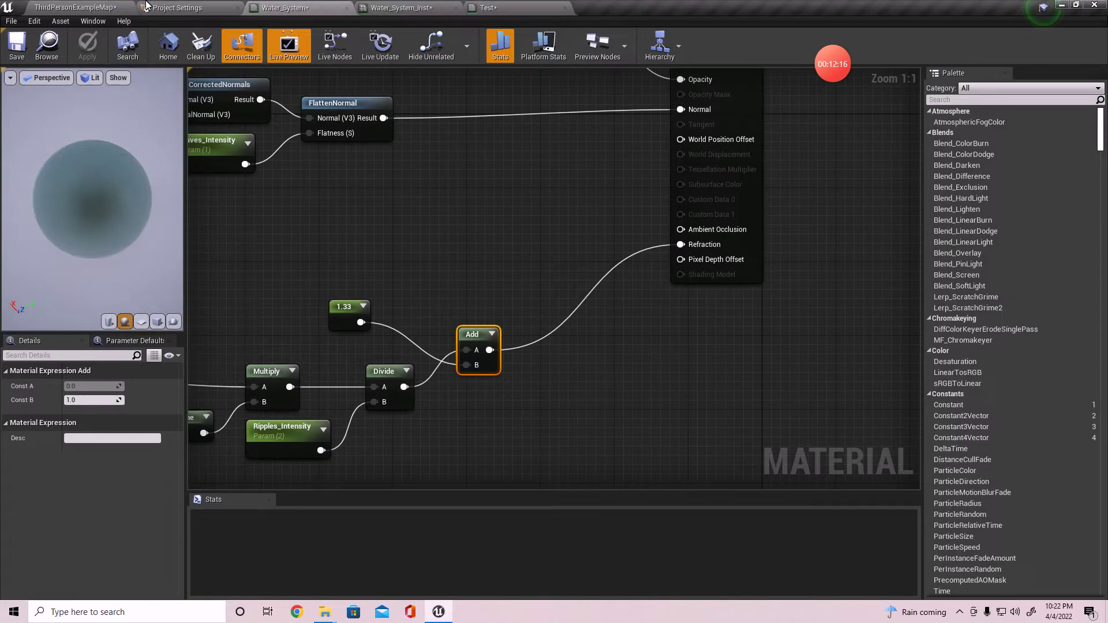
- Return to the level and examine the water's refraction and shoreline ripples around the cube, walls and platforms
{"action": "left_click", "coordinate": [75, 8]}
{"action": "right_click_drag", "start_coordinate": [505, 271], "coordinate": [482, 238]}
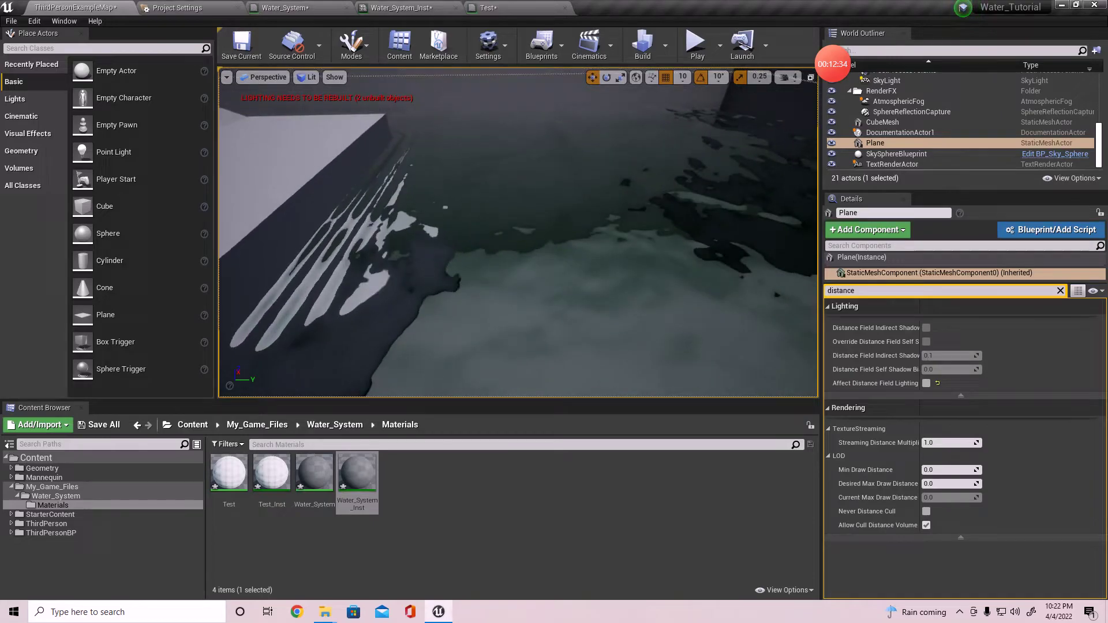
{"action": "right_click_drag", "start_coordinate": [400, 297], "coordinate": [400, 296]}
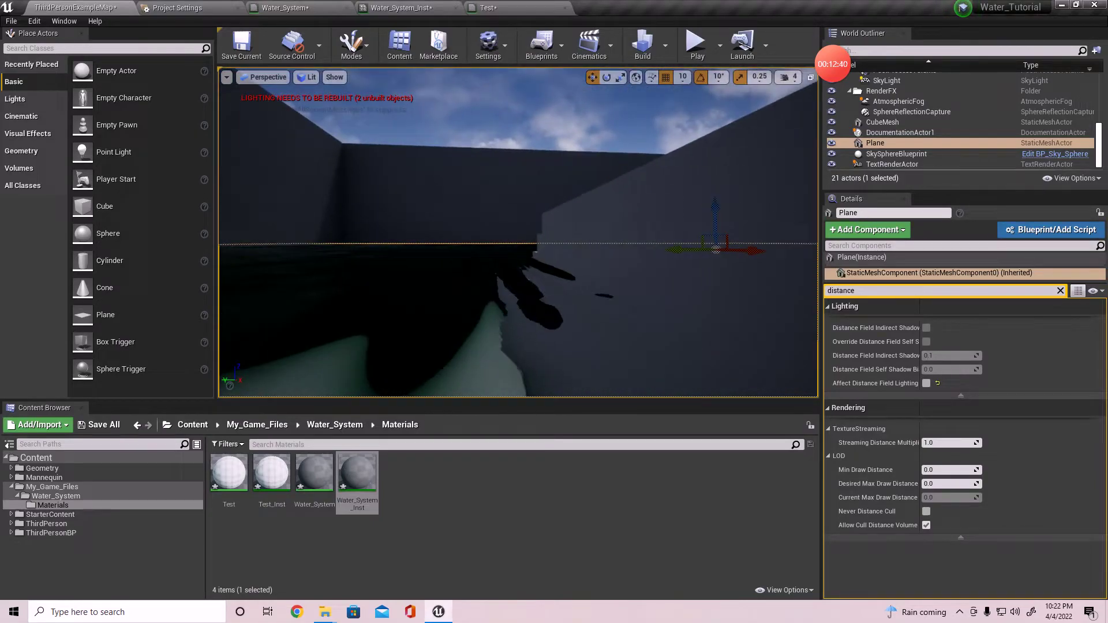
{"action": "right_click_drag", "start_coordinate": [400, 296], "coordinate": [400, 297]}
{"action": "right_click_drag", "start_coordinate": [440, 367], "coordinate": [474, 344]}
{"action": "left_click", "coordinate": [470, 194]}
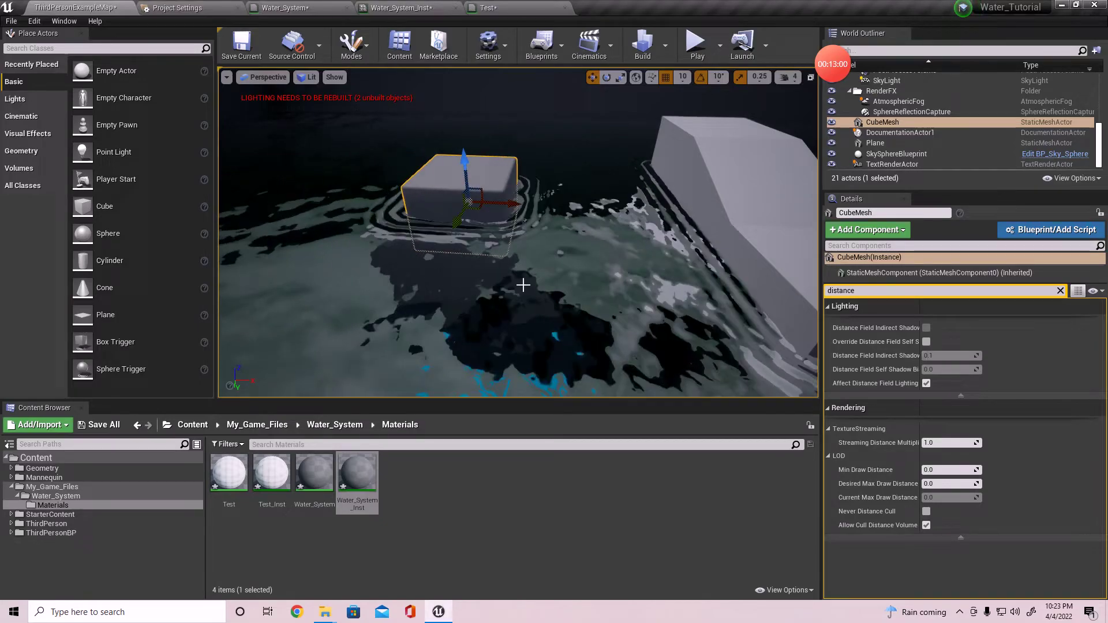
{"action": "right_click_drag", "start_coordinate": [550, 245], "coordinate": [517, 254]}
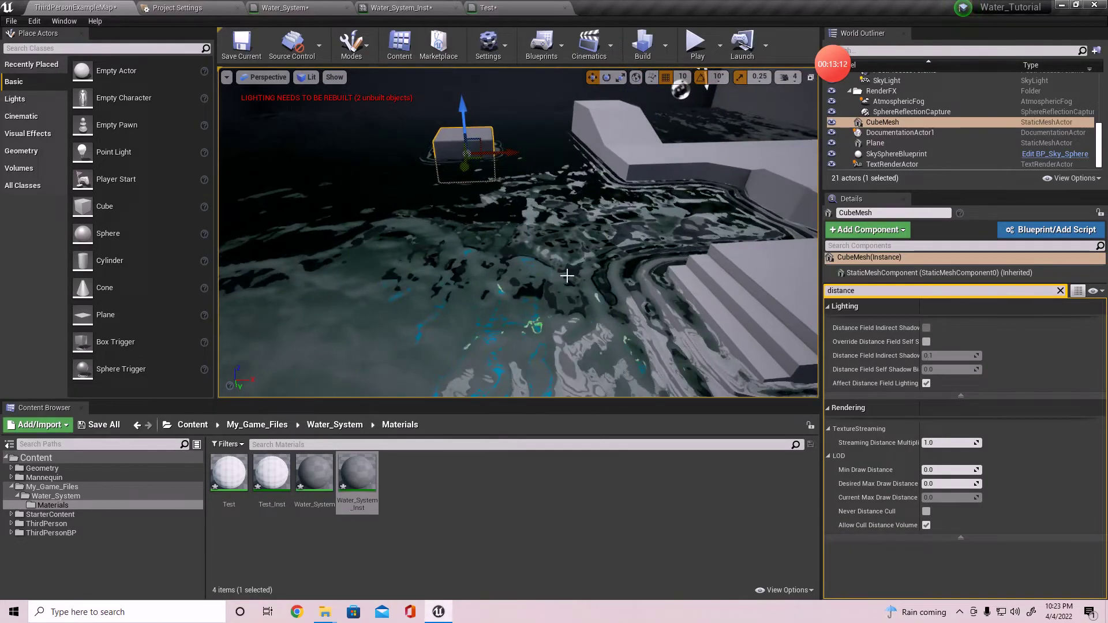
- Select the water plane, clear its details filter, and set its Collision Presets to NoCollision
{"action": "left_click", "coordinate": [778, 333]}
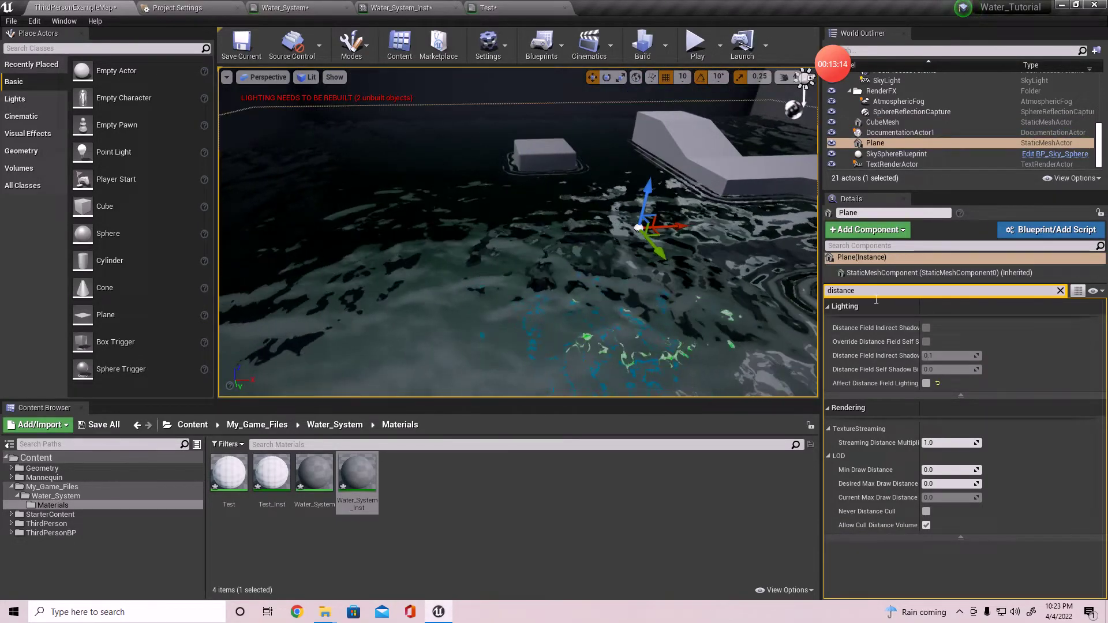
{"action": "left_click", "coordinate": [1061, 291]}
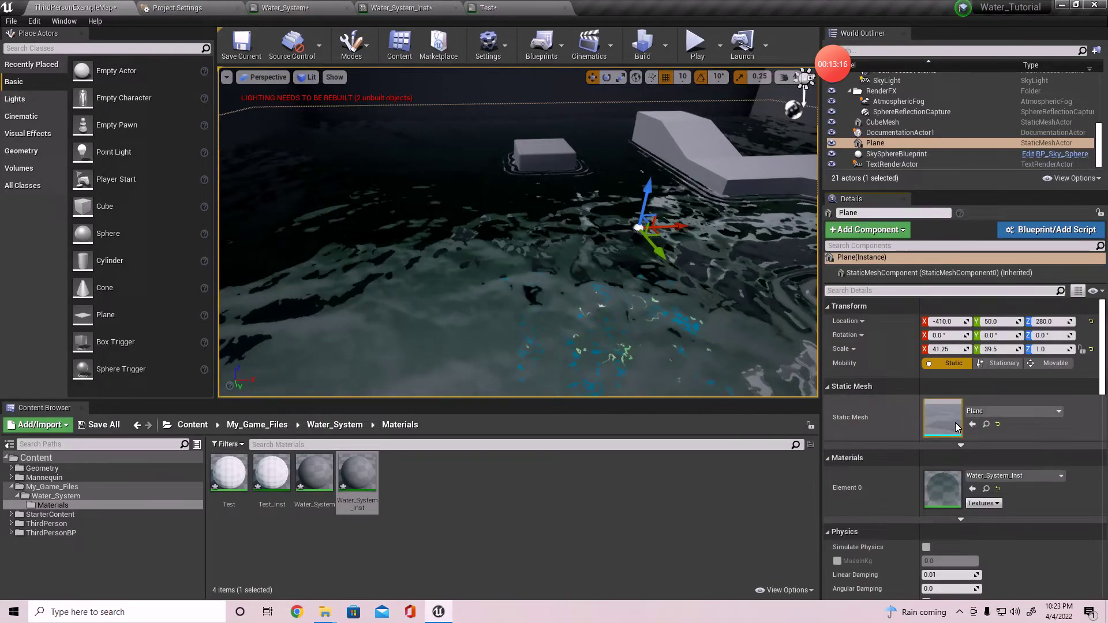
{"action": "scroll", "coordinate": [1003, 448], "scroll_direction": "down", "scroll_amount": 5}
{"action": "scroll", "coordinate": [1003, 448], "scroll_direction": "down", "scroll_amount": 4}
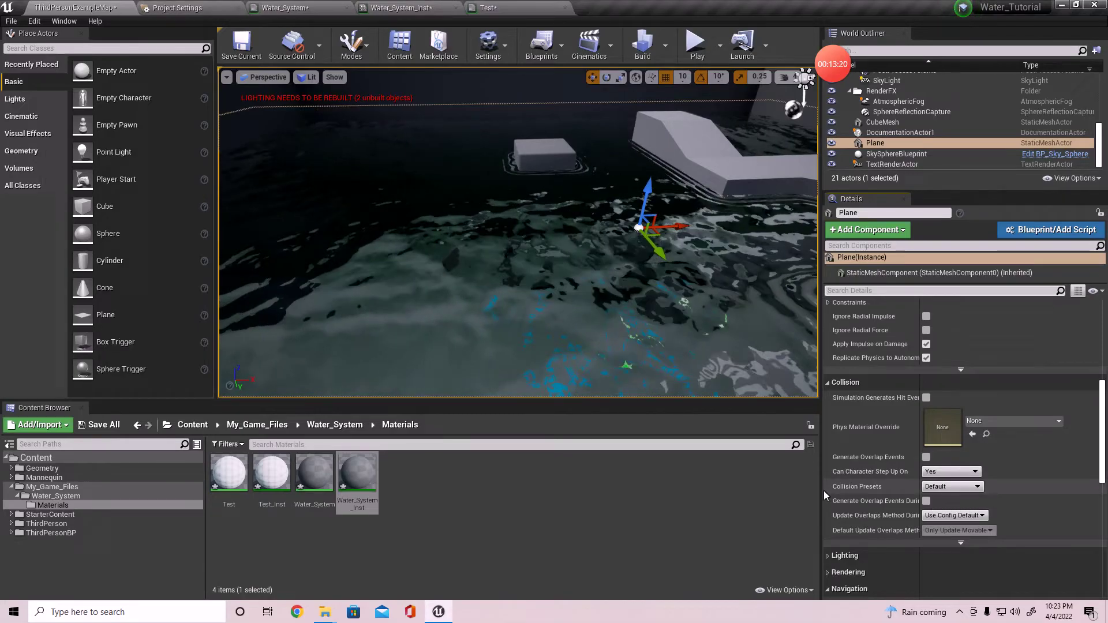
{"action": "left_click", "coordinate": [926, 486]}
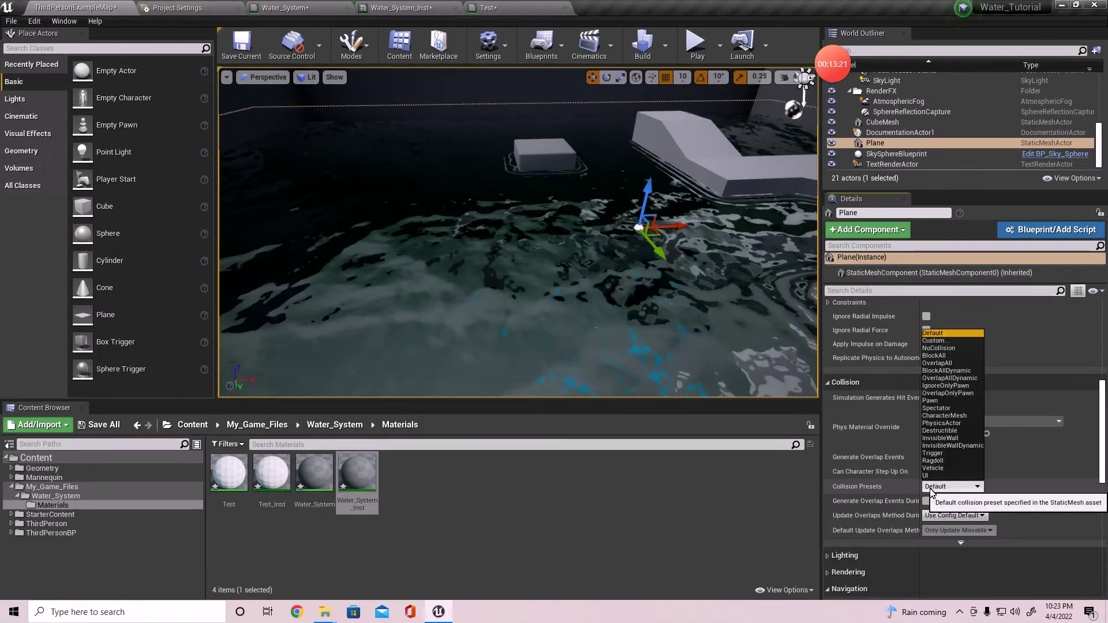
{"action": "left_click", "coordinate": [939, 349]}
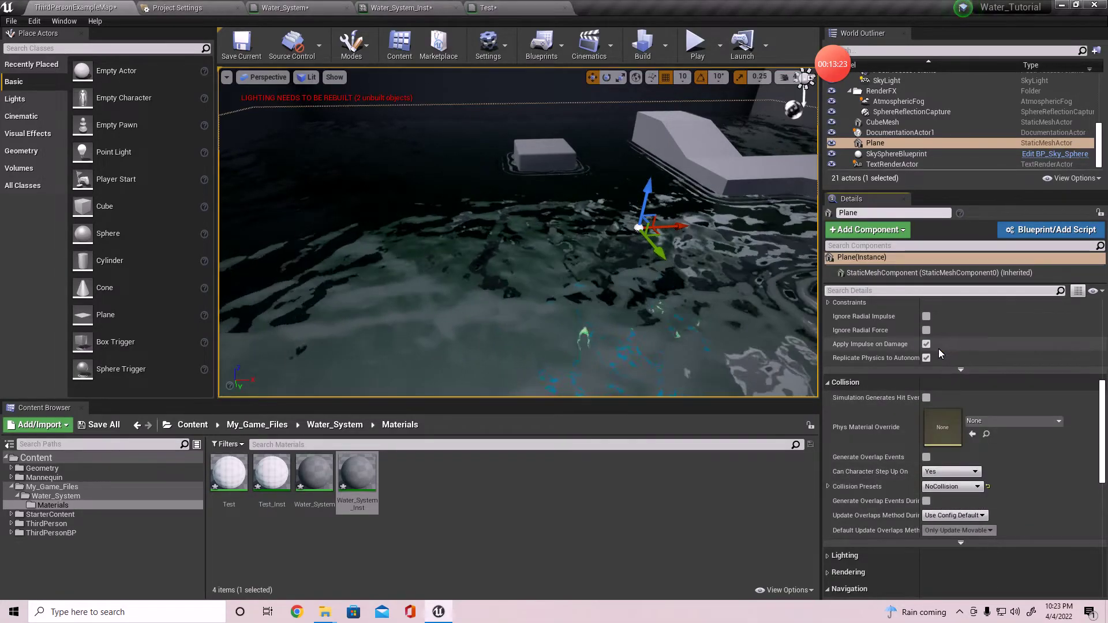
- Play the level, move the character through the water in full-screen view, and stop the play session
{"action": "left_click", "coordinate": [704, 42]}
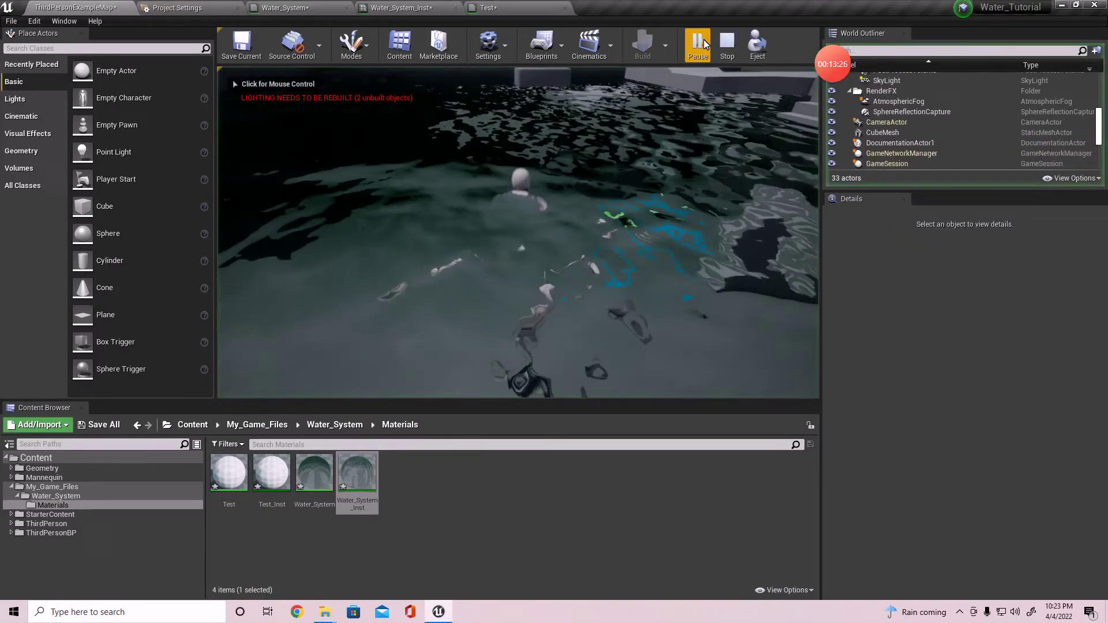
{"action": "left_click", "coordinate": [414, 379]}
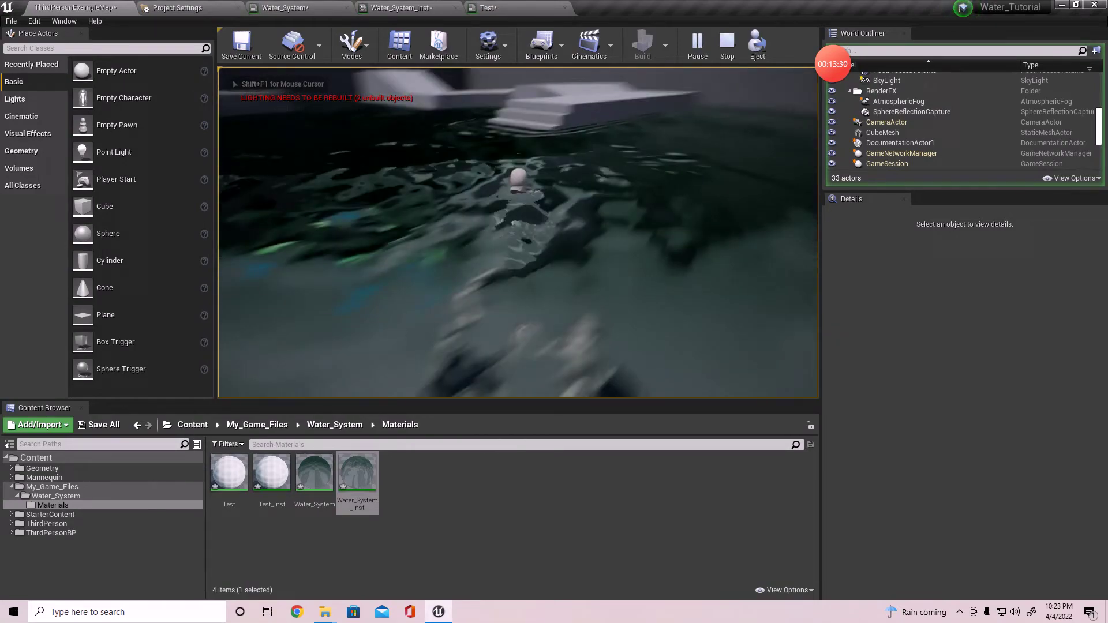
{"action": "key", "text": "w"}
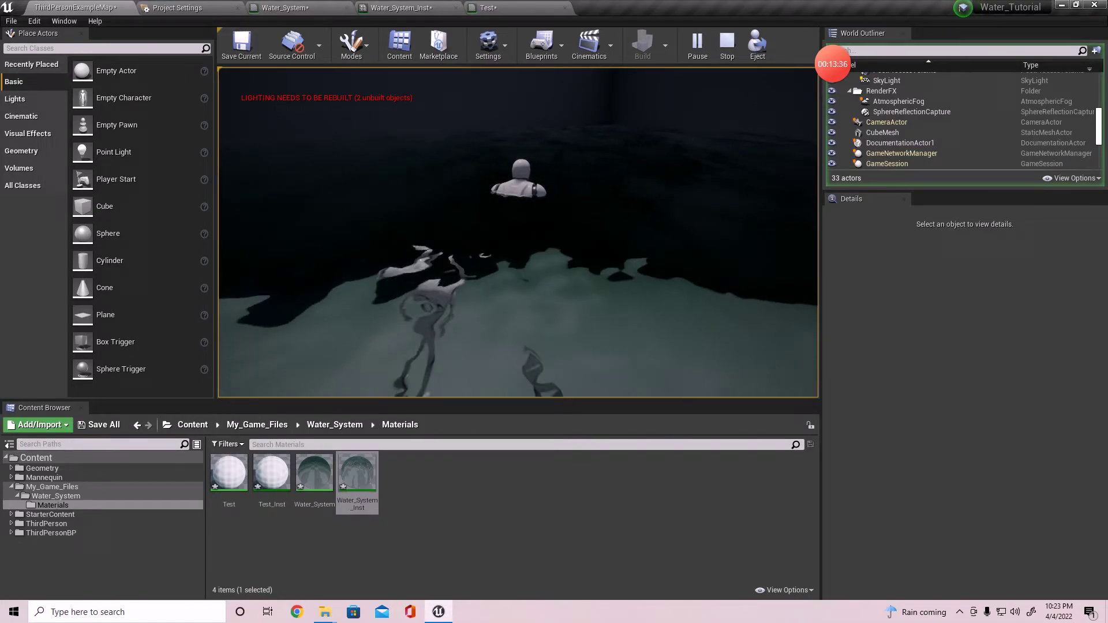
{"action": "key", "text": "F11"}
{"action": "left_click", "coordinate": [219, 367]}
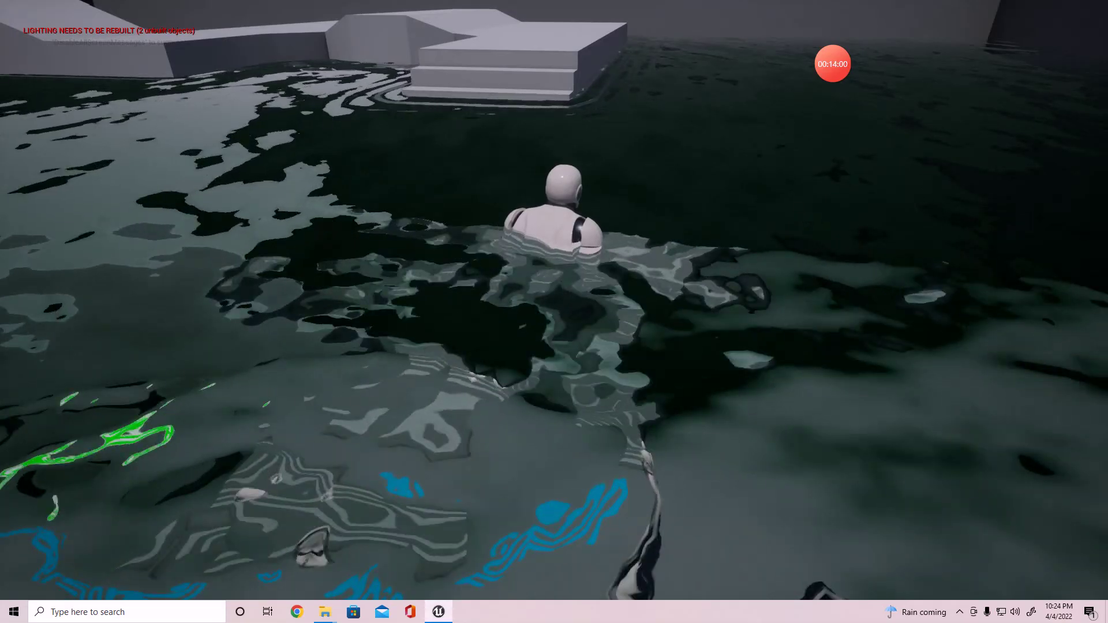
{"action": "key", "text": "Escape"}
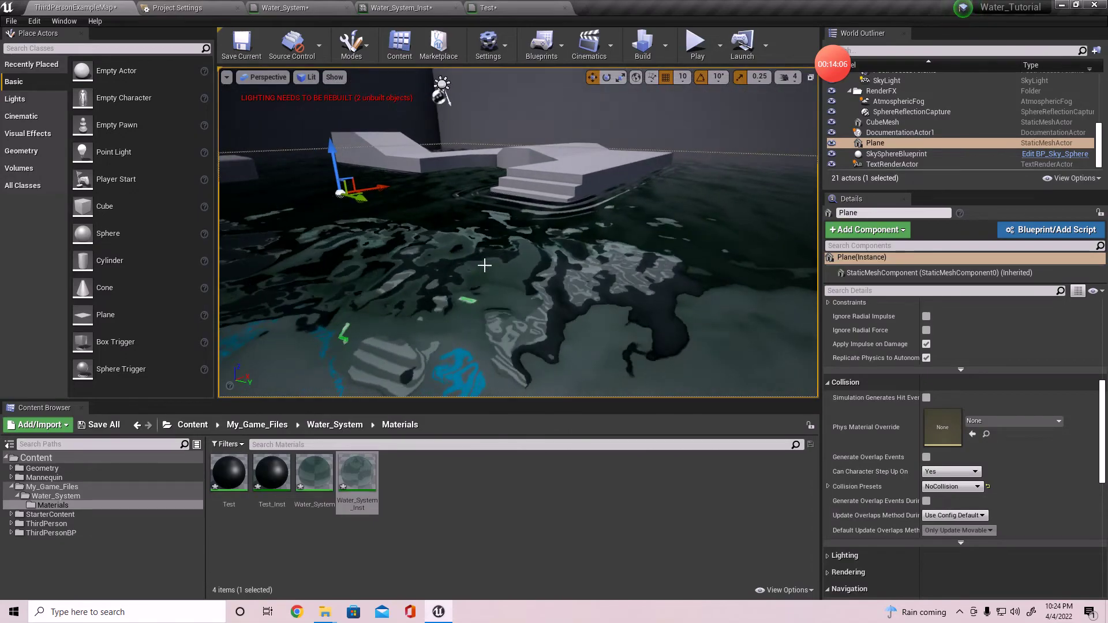
- Examine the finished water surface and its ripples around the cube and stepped platform from several angles
{"action": "right_click_drag", "start_coordinate": [519, 263], "coordinate": [490, 267]}
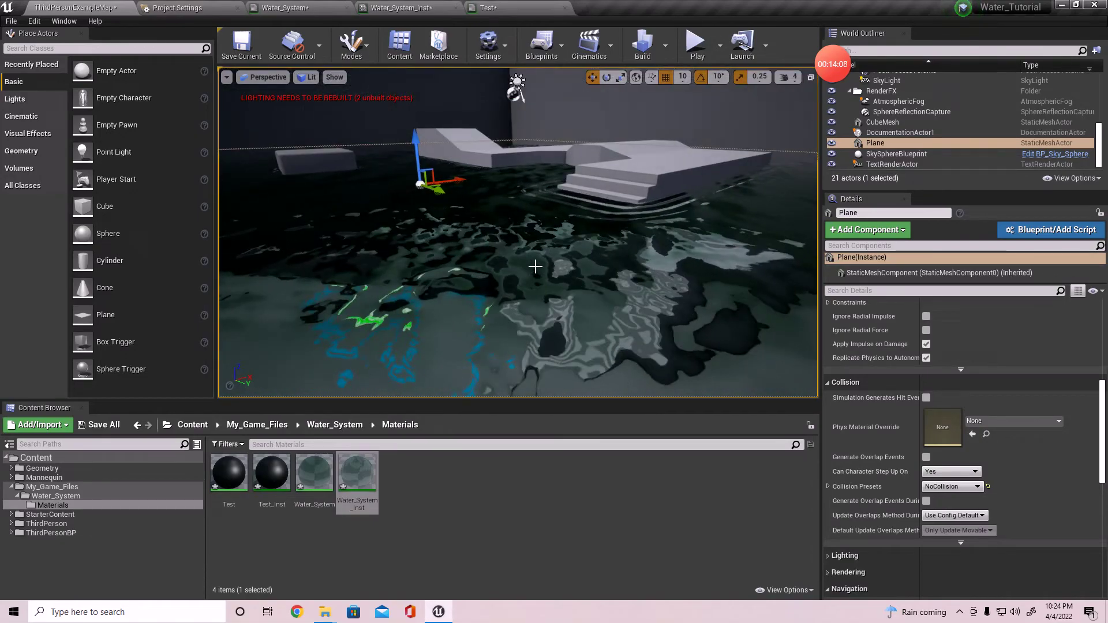
{"action": "right_click_drag", "start_coordinate": [564, 257], "coordinate": [479, 277]}
{"action": "right_click_drag", "start_coordinate": [609, 286], "coordinate": [587, 311]}
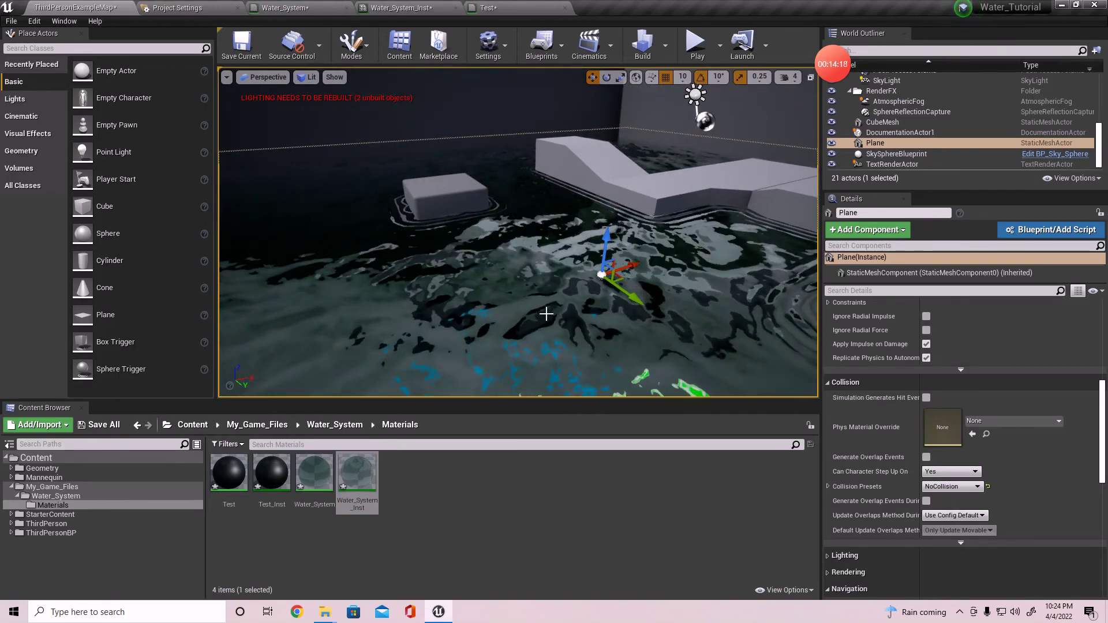
{"action": "right_click_drag", "start_coordinate": [448, 300], "coordinate": [479, 303]}
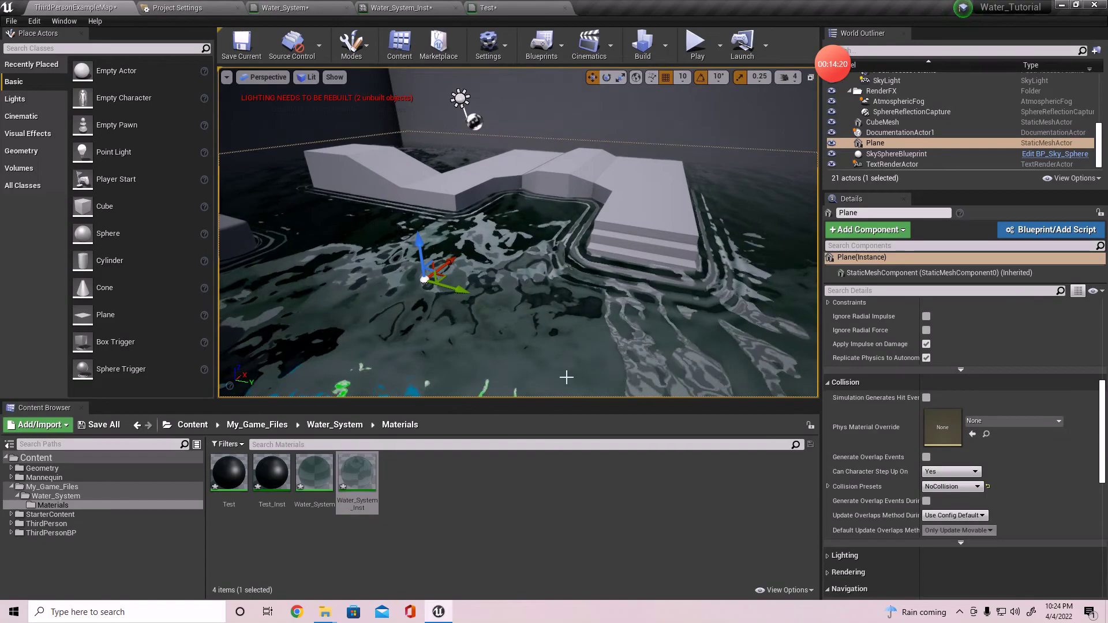